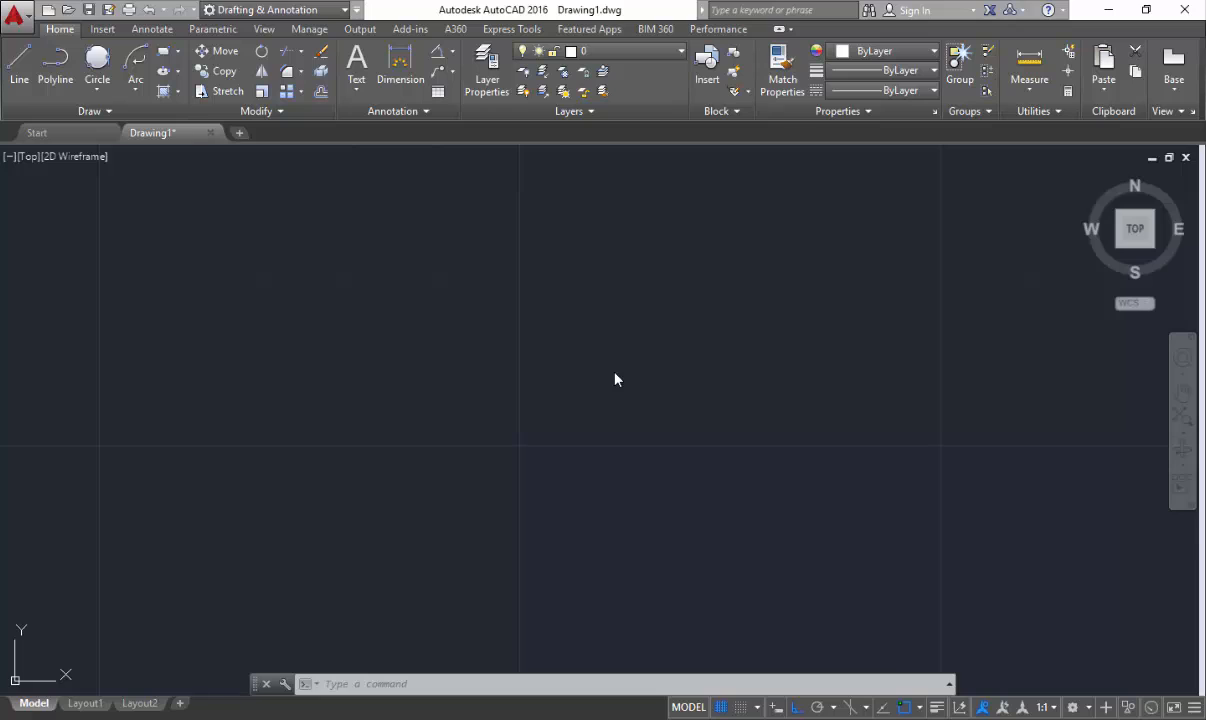
{"action": "scroll", "coordinate": [527, 353], "scroll_direction": "down", "scroll_amount": 2}
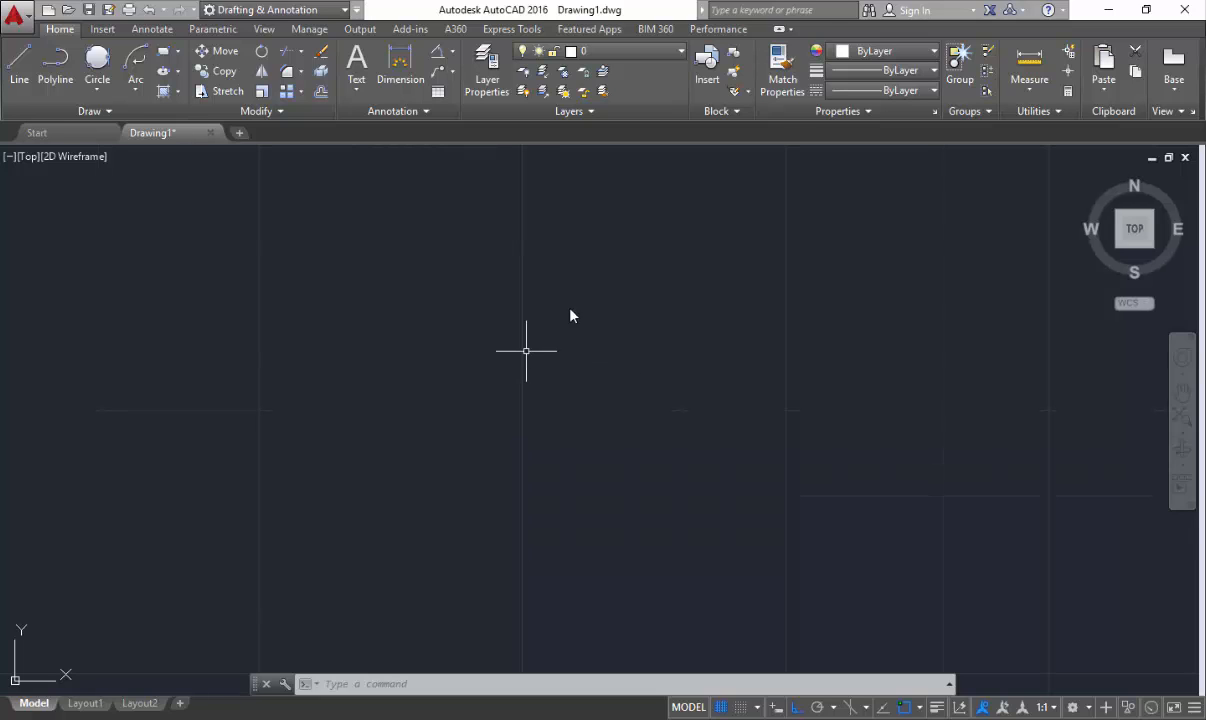
{"action": "key", "text": "Escape"}
{"action": "scroll", "coordinate": [600, 340], "scroll_direction": "up", "scroll_amount": 2}
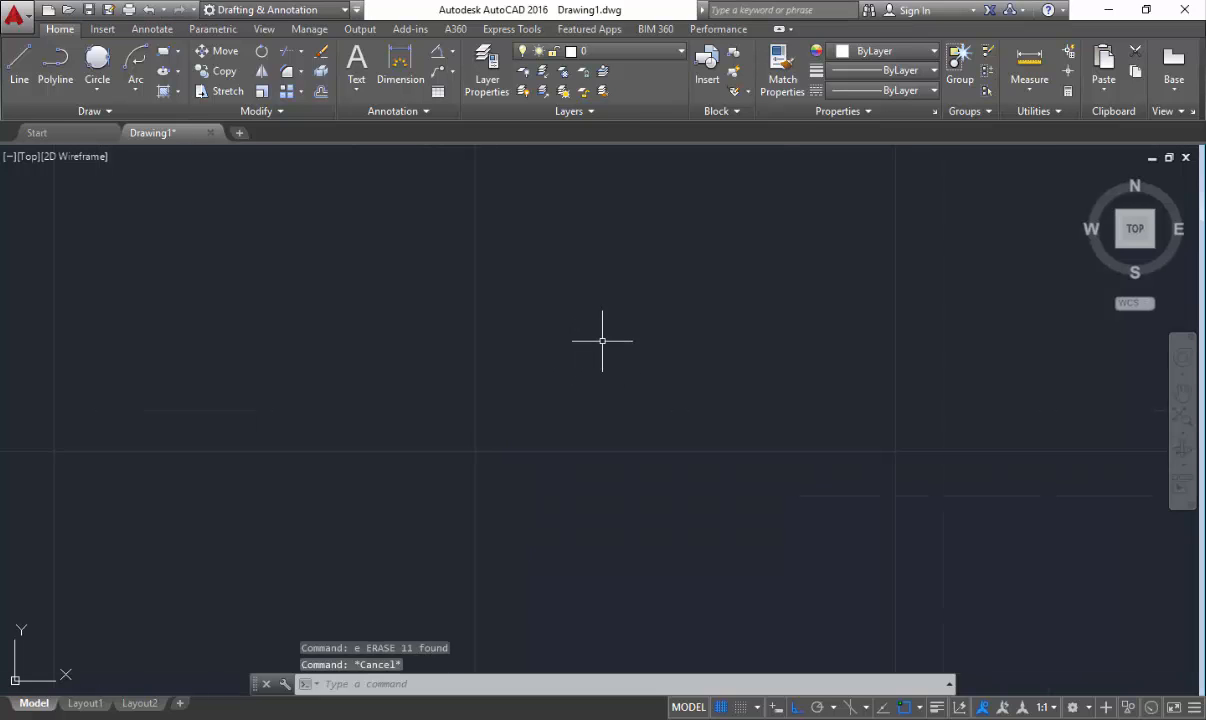
{"action": "type", "text": "1"}
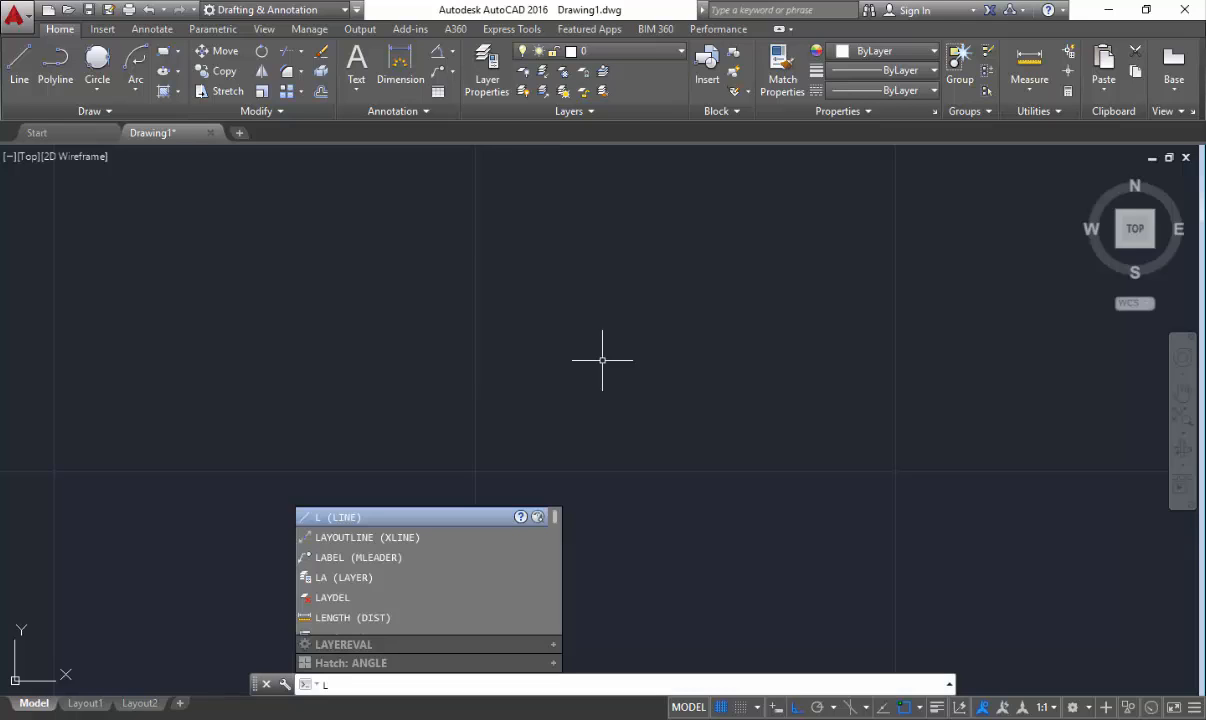
{"action": "key", "text": "BackSpace"}
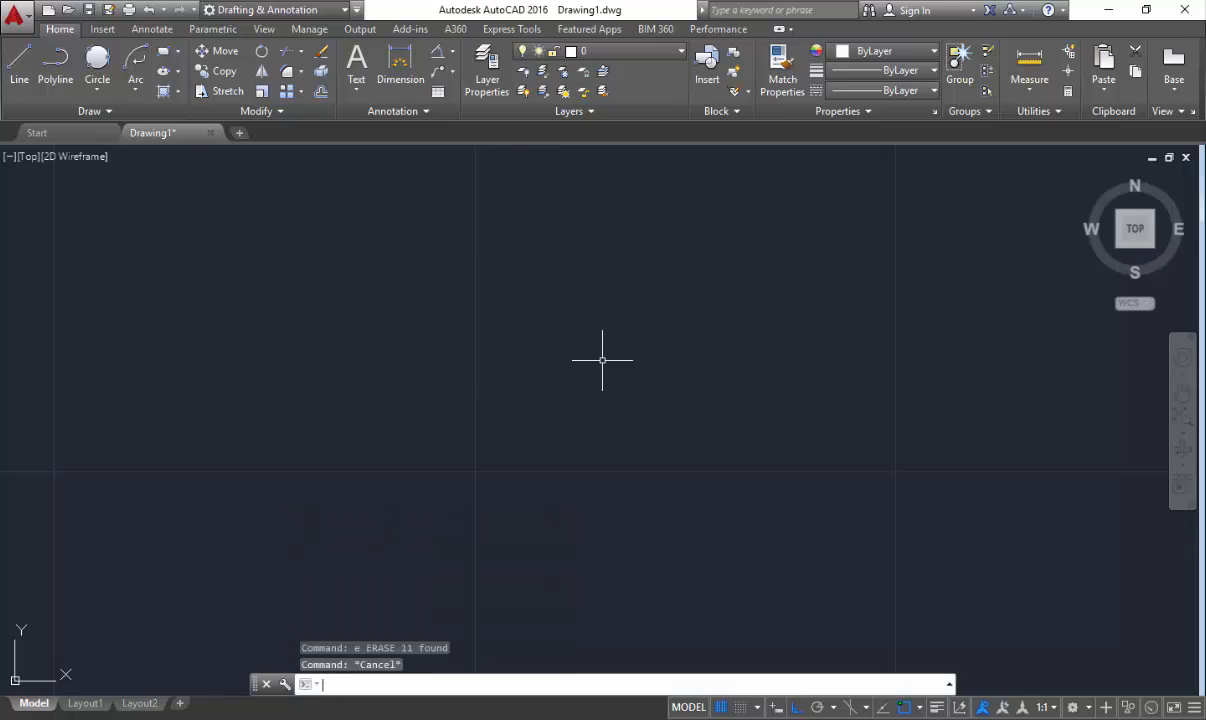
- Draw a rectangle freehand in the empty drawing area by picking two opposite corners
{"action": "type", "text": "rec"}
{"action": "key", "text": "Return"}
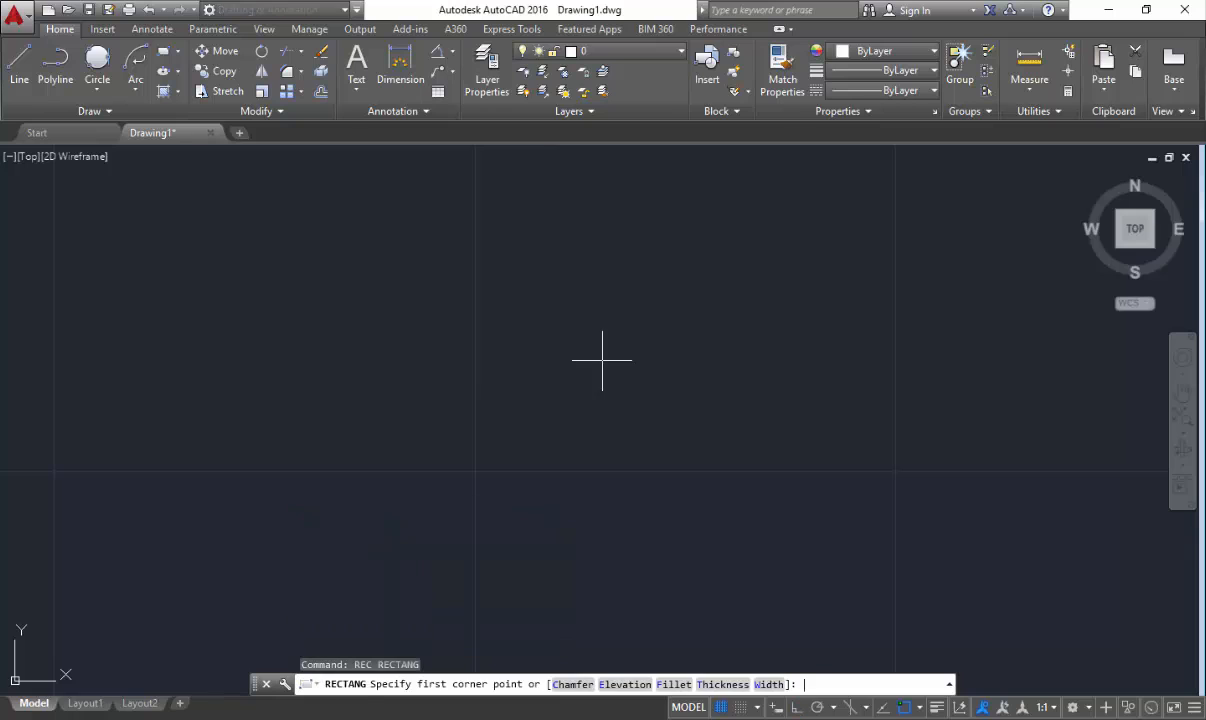
{"action": "left_click", "coordinate": [432, 245]}
{"action": "scroll", "coordinate": [611, 403], "scroll_direction": "down", "scroll_amount": 3}
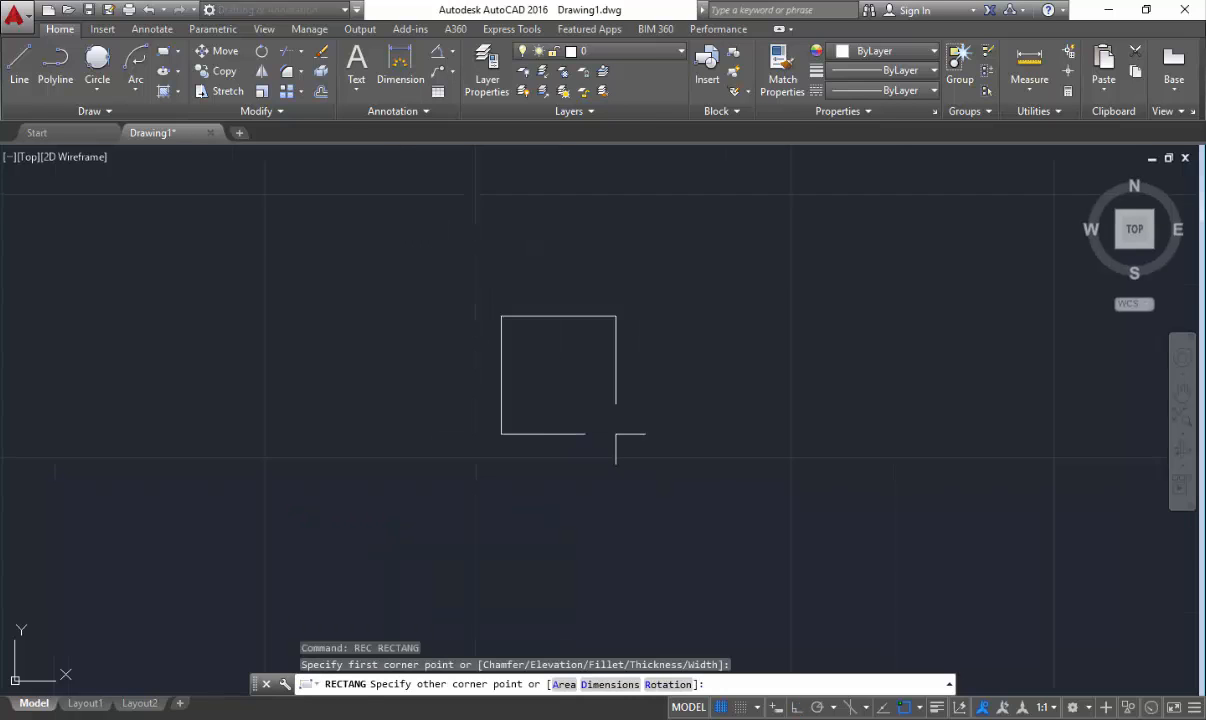
{"action": "left_click", "coordinate": [734, 499]}
{"action": "scroll", "coordinate": [734, 499], "scroll_direction": "up", "scroll_amount": 5}
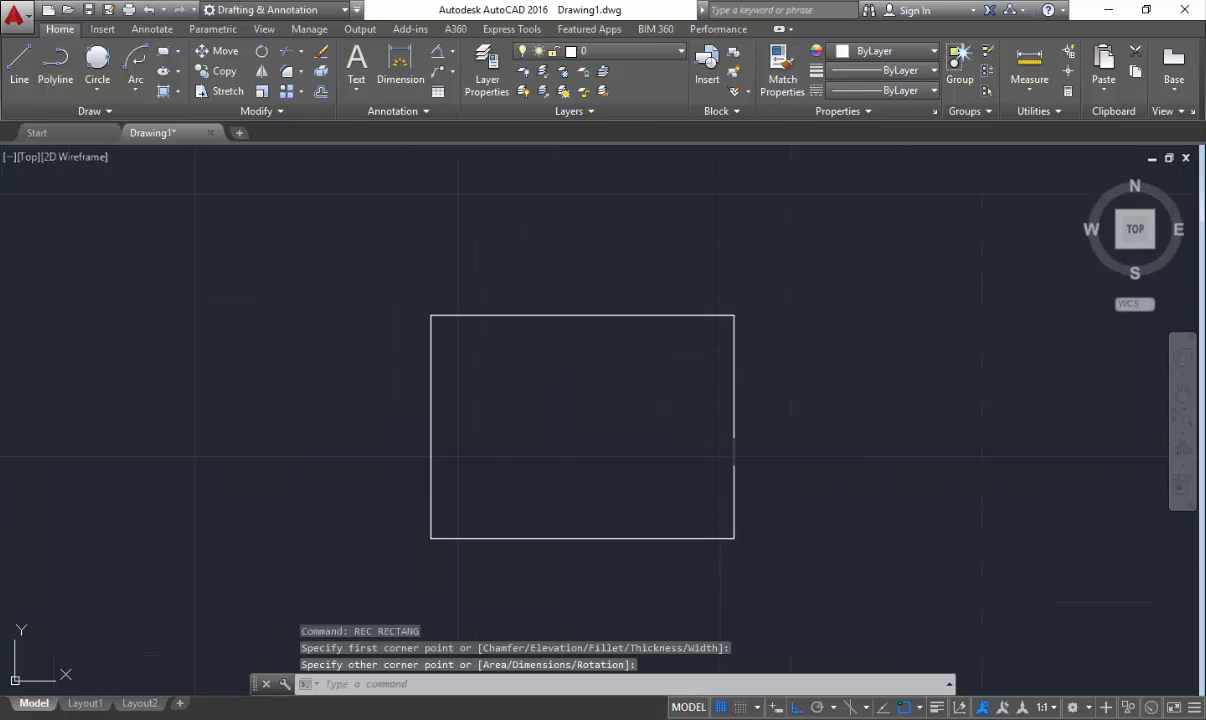
{"action": "middle_click_drag", "start_coordinate": [712, 452], "coordinate": [770, 453]}
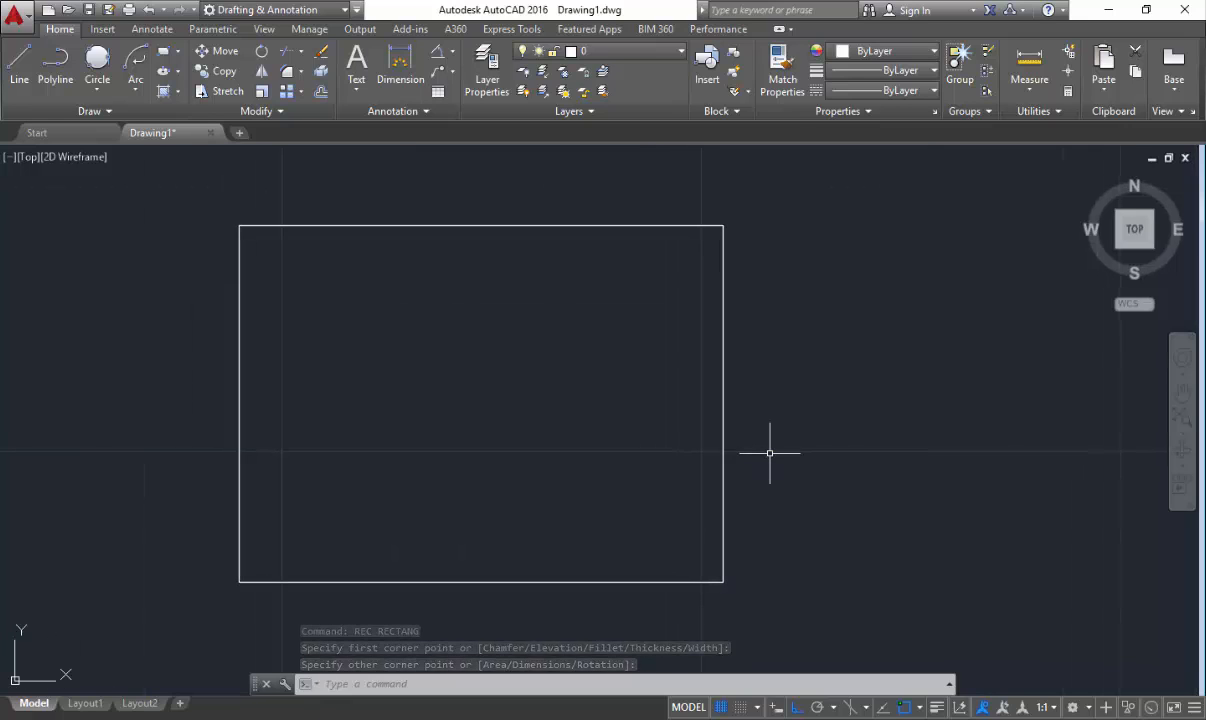
{"action": "scroll", "coordinate": [758, 446], "scroll_direction": "down", "scroll_amount": 2}
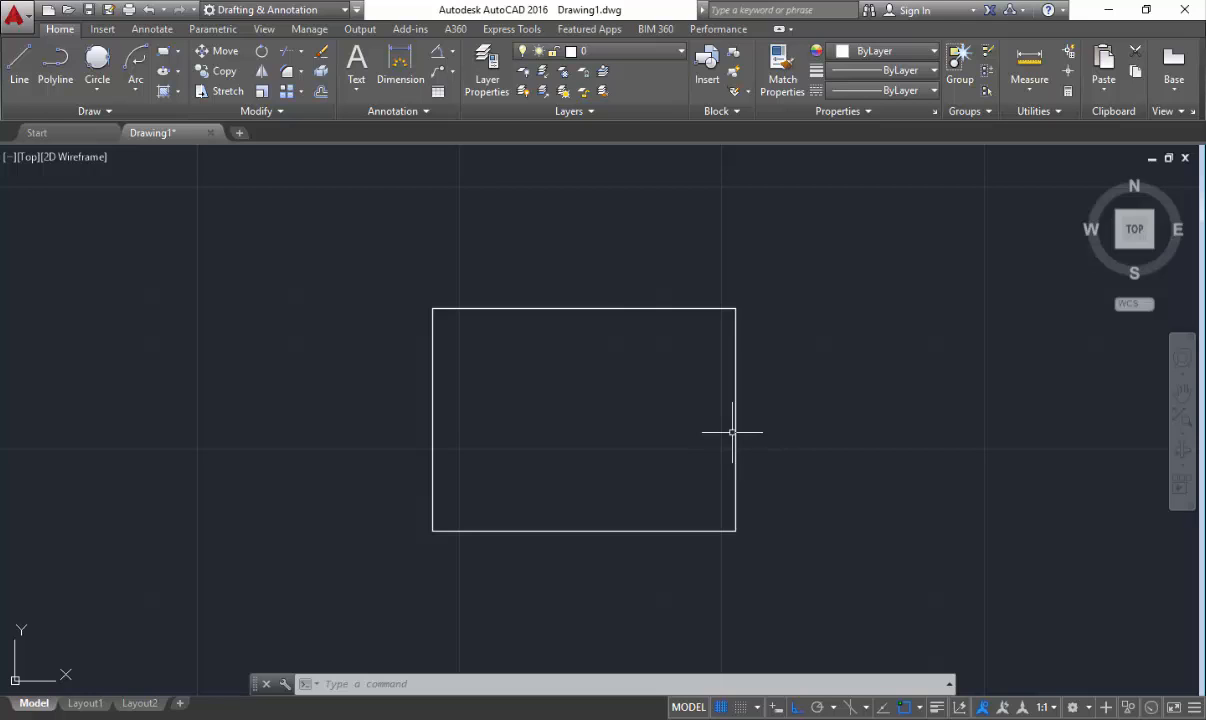
{"action": "scroll", "coordinate": [732, 432], "scroll_direction": "up", "scroll_amount": 2}
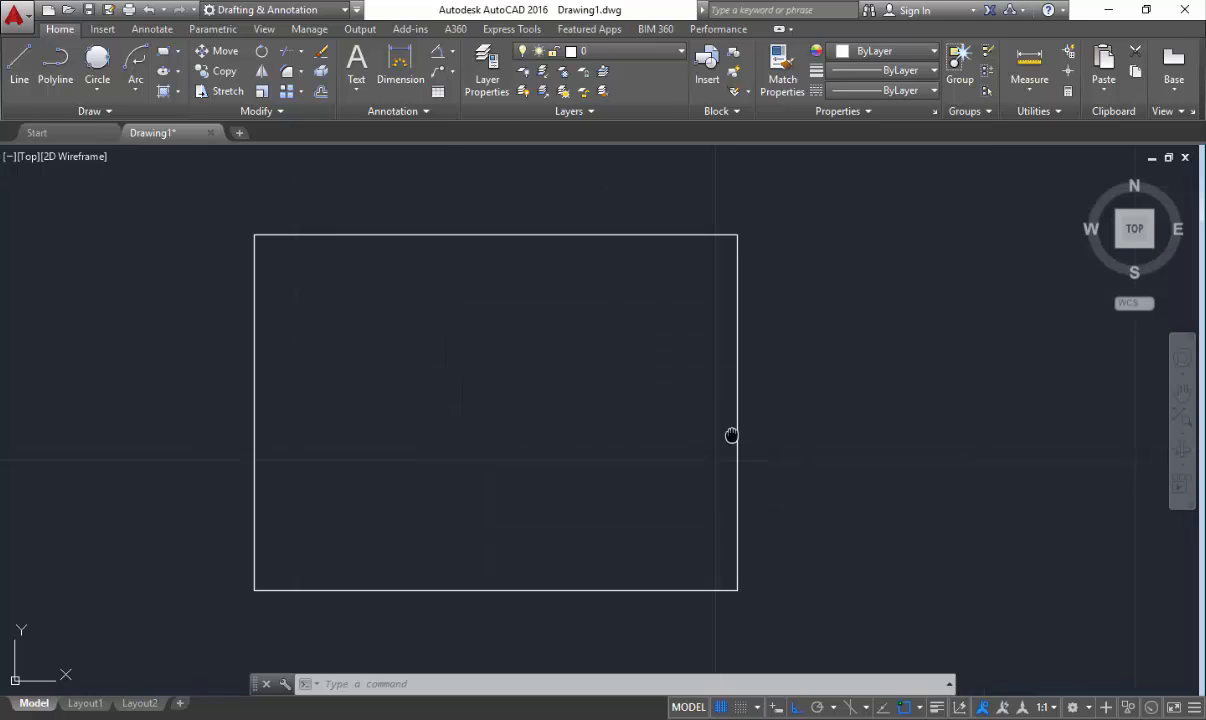
{"action": "key", "text": "Escape"}
{"action": "scroll", "coordinate": [739, 445], "scroll_direction": "down", "scroll_amount": 2}
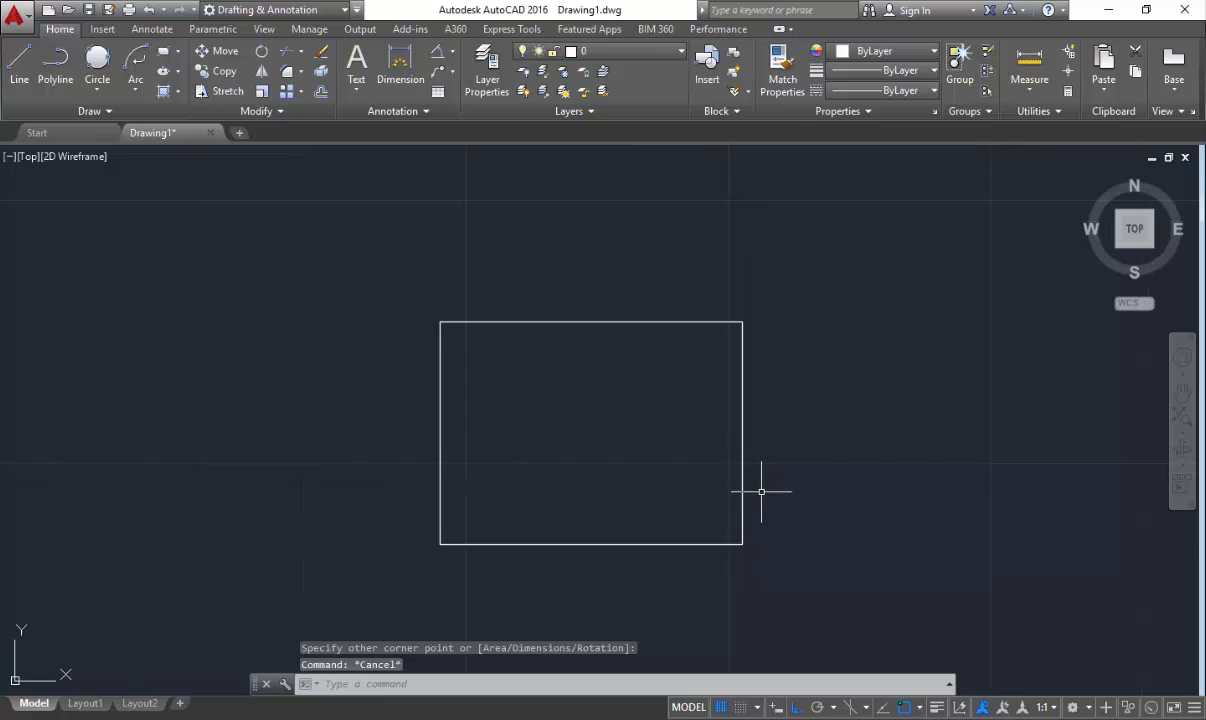
- Erase the freehand rectangle from the drawing
{"action": "left_click", "coordinate": [764, 490]}
{"action": "left_click", "coordinate": [661, 423]}
{"action": "key", "text": "Delete"}
- Draw a rectangle using the Dimensions option with a length of 20 and a width of 20
{"action": "type", "text": "rec"}
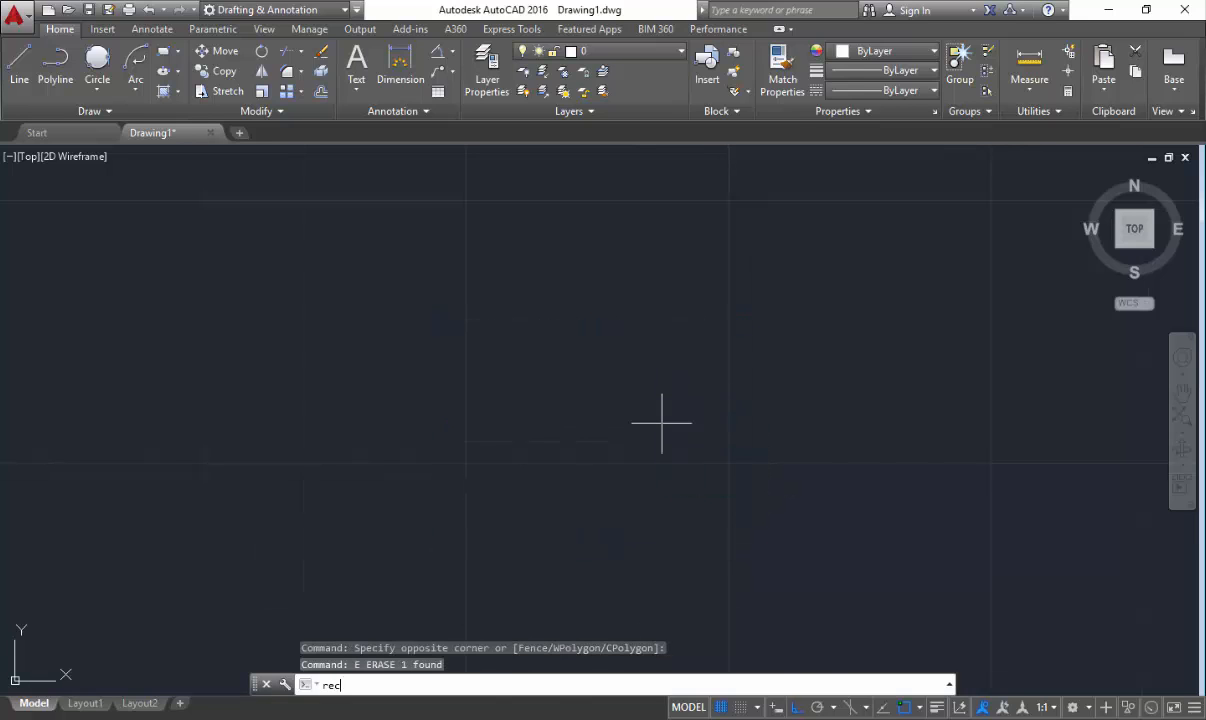
{"action": "key", "text": "Return"}
{"action": "left_click", "coordinate": [515, 269]}
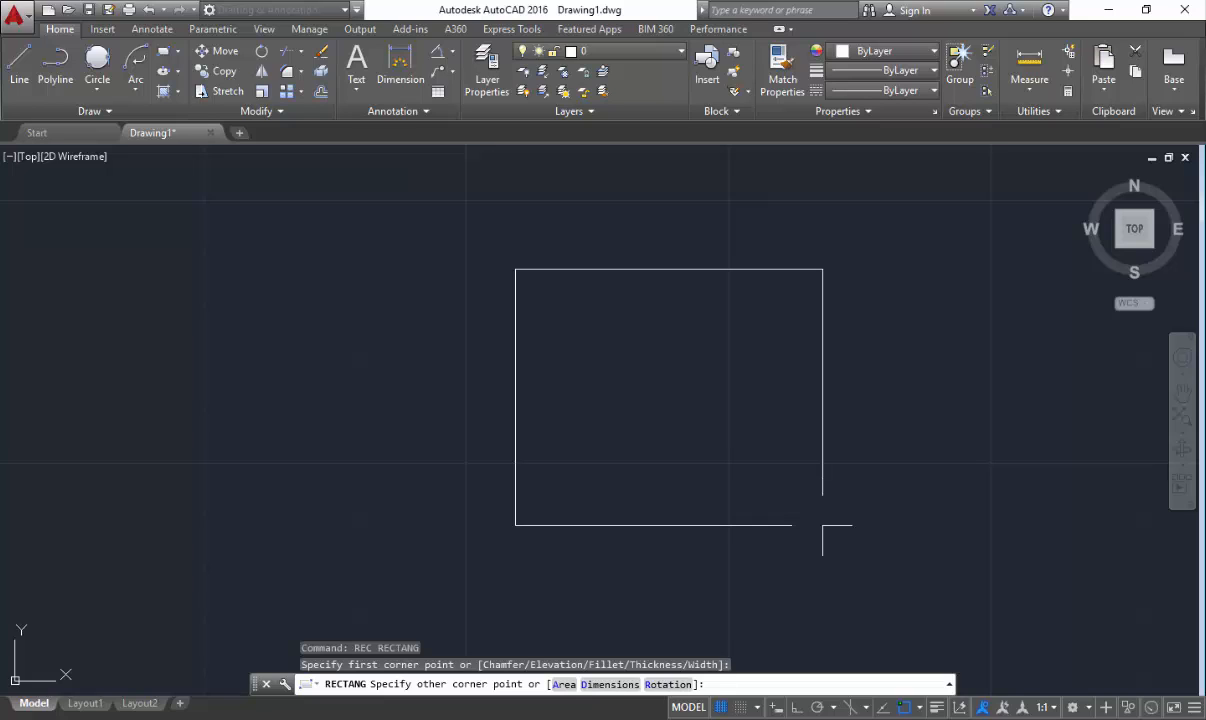
{"action": "type", "text": "d"}
{"action": "key", "text": "Return"}
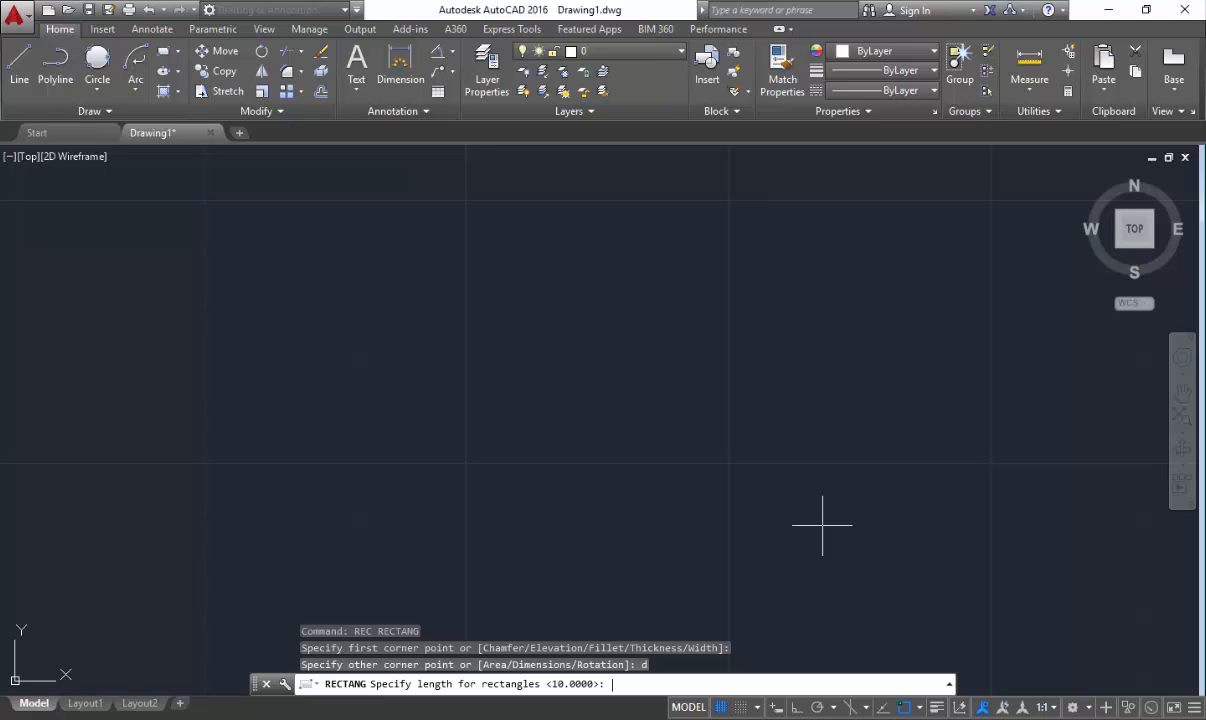
{"action": "type", "text": "20"}
{"action": "key", "text": "Return"}
{"action": "type", "text": "20"}
{"action": "key", "text": "Return"}
{"action": "left_click", "coordinate": [604, 328]}
{"action": "scroll", "coordinate": [589, 275], "scroll_direction": "up", "scroll_amount": 4}
{"action": "scroll", "coordinate": [628, 412], "scroll_direction": "down", "scroll_amount": 2}
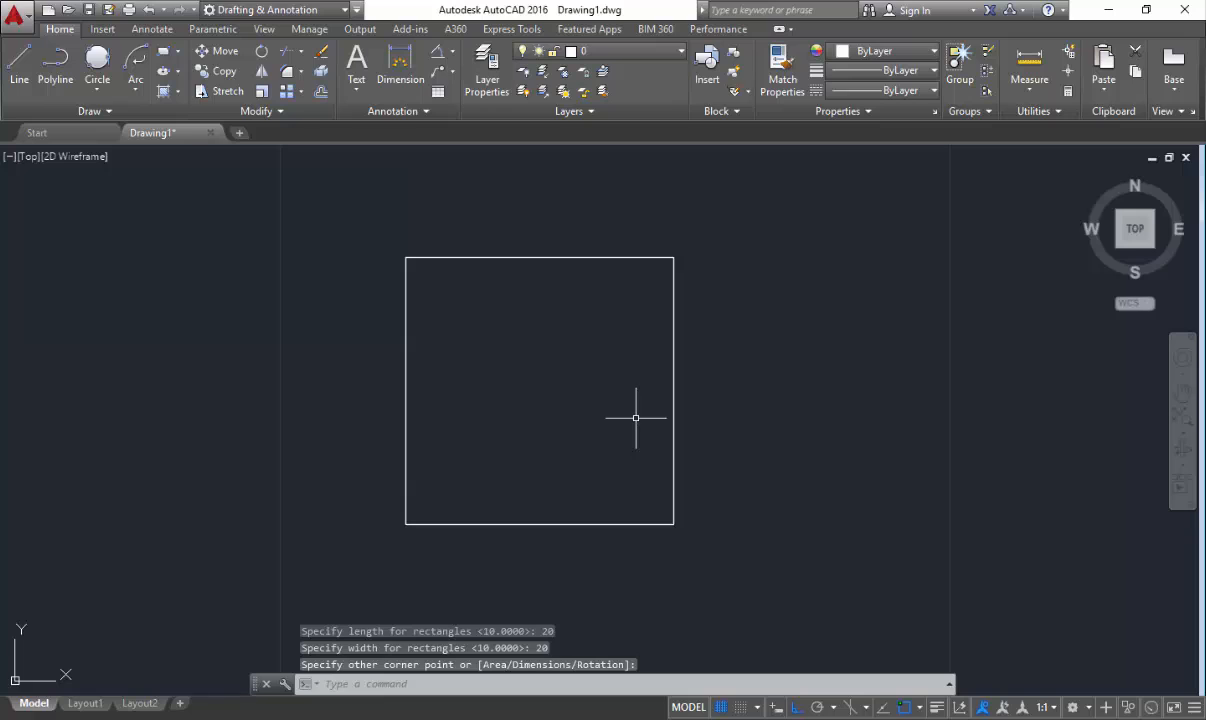
- Offset the 20 by 20 square outward by a distance of 2
{"action": "type", "text": "o"}
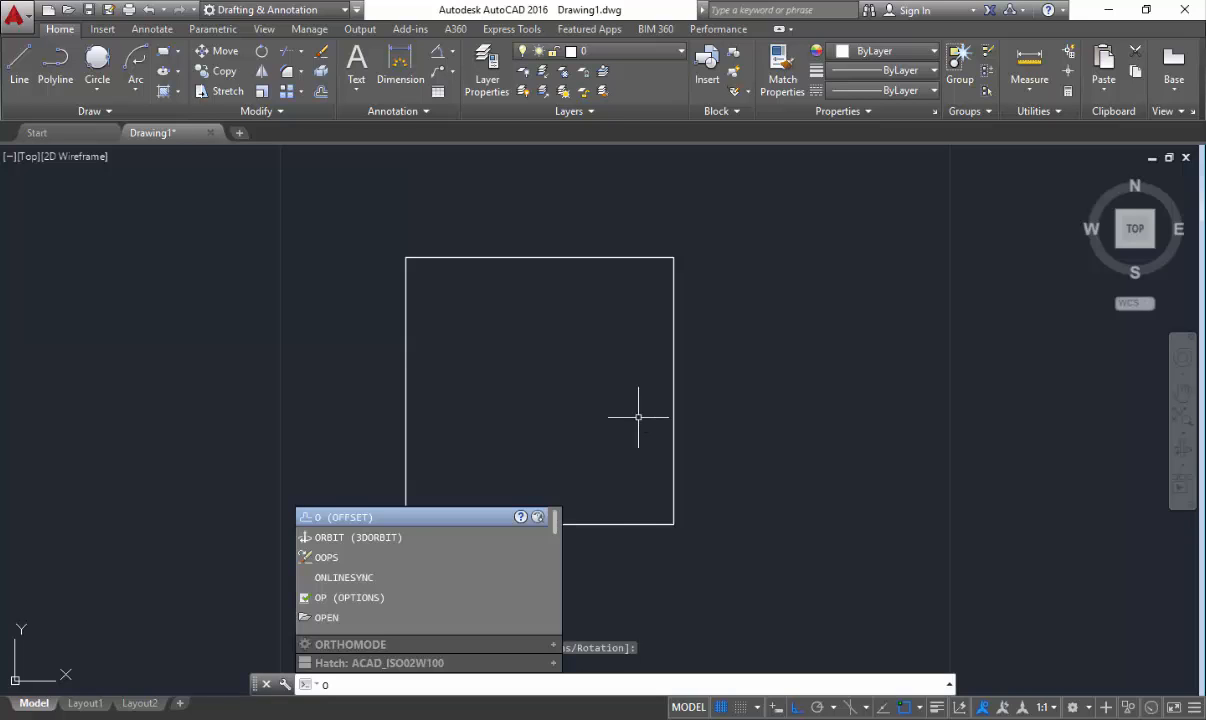
{"action": "key", "text": "Return"}
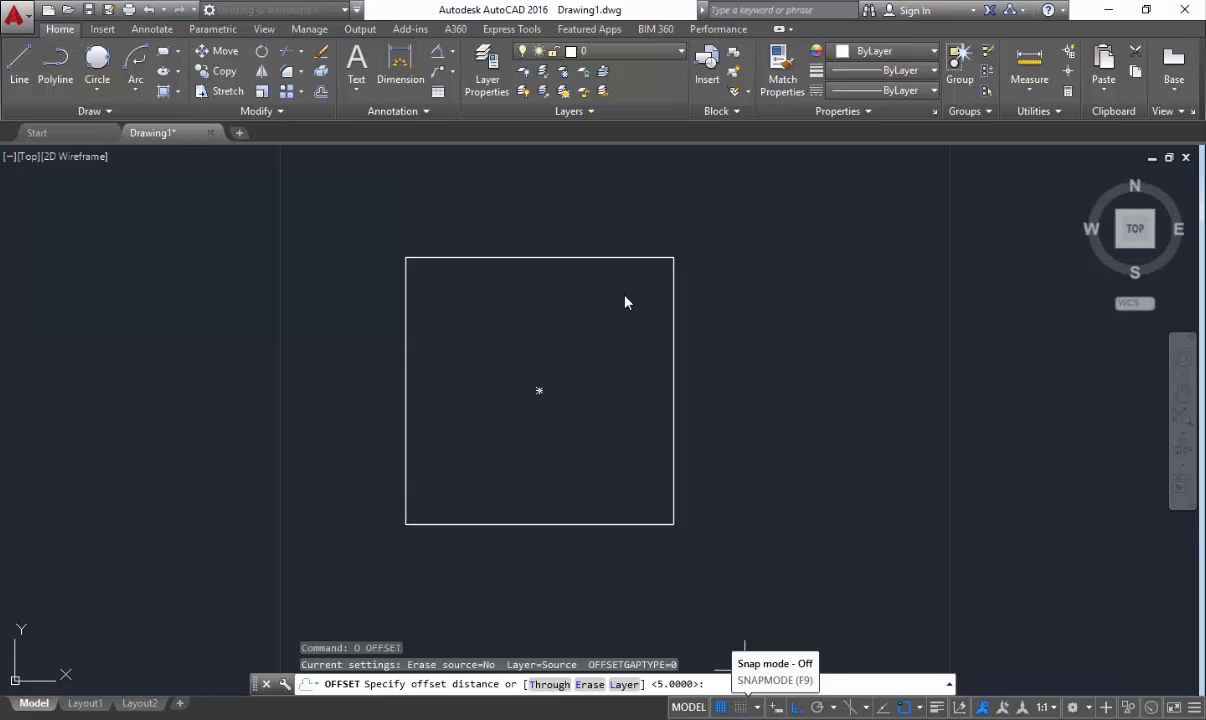
{"action": "type", "text": "2"}
{"action": "key", "text": "Return"}
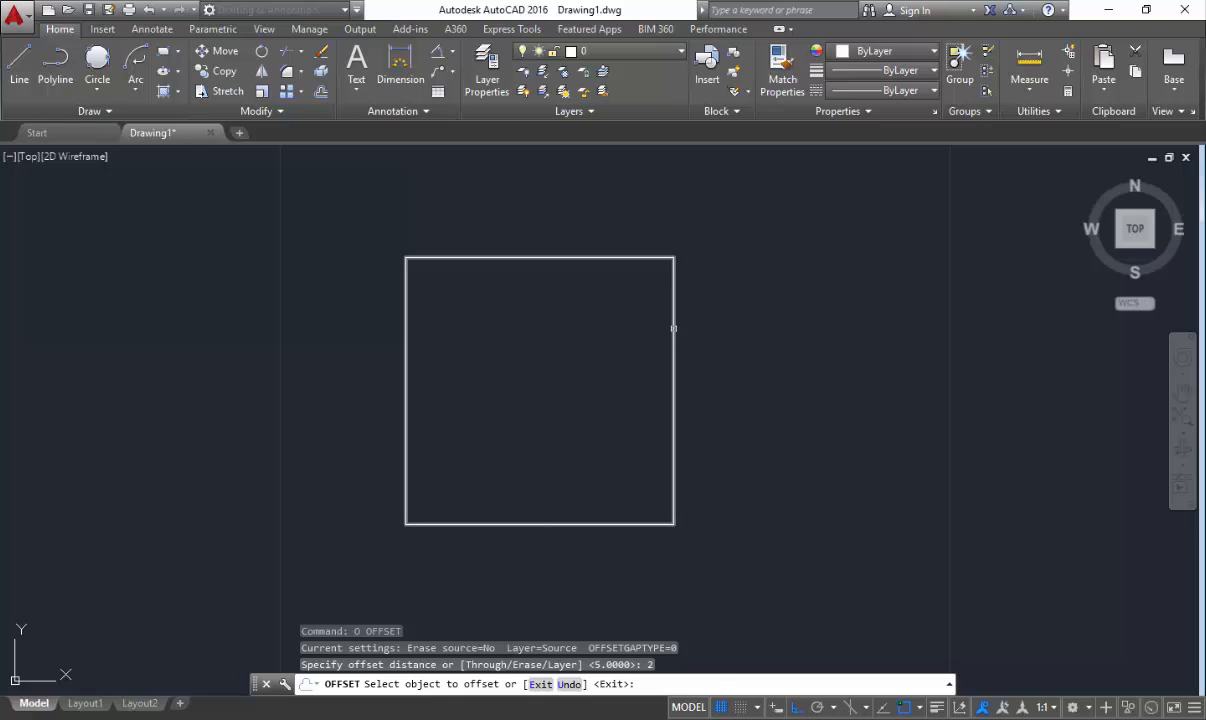
{"action": "left_click", "coordinate": [673, 327]}
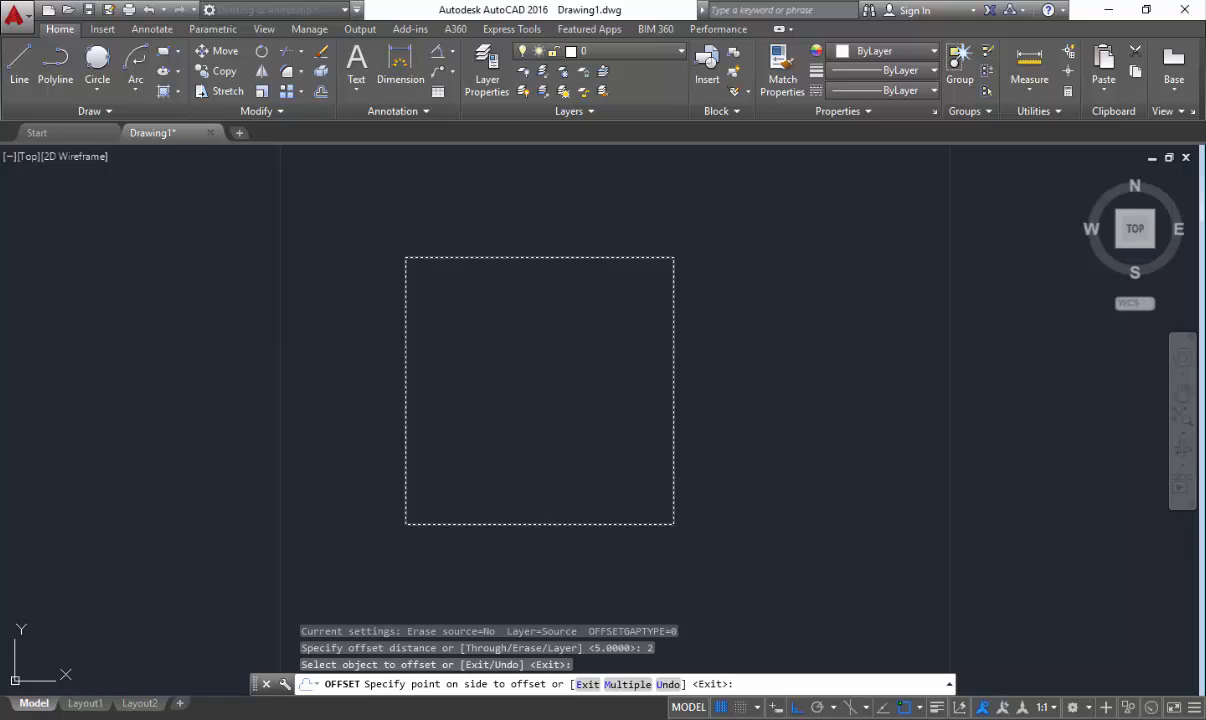
{"action": "left_click", "coordinate": [781, 345]}
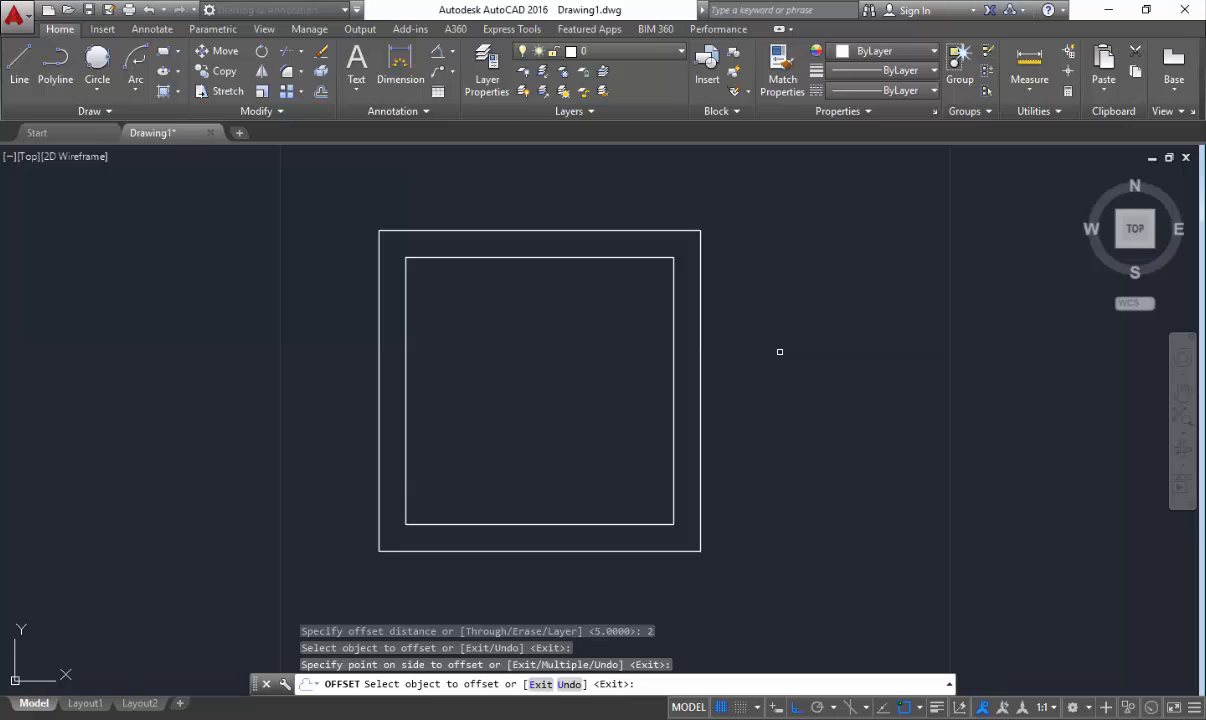
- Draw a horizontal line to the right of the two squares and a circle to the right of that line
{"action": "middle_click_drag", "start_coordinate": [779, 351], "coordinate": [820, 390]}
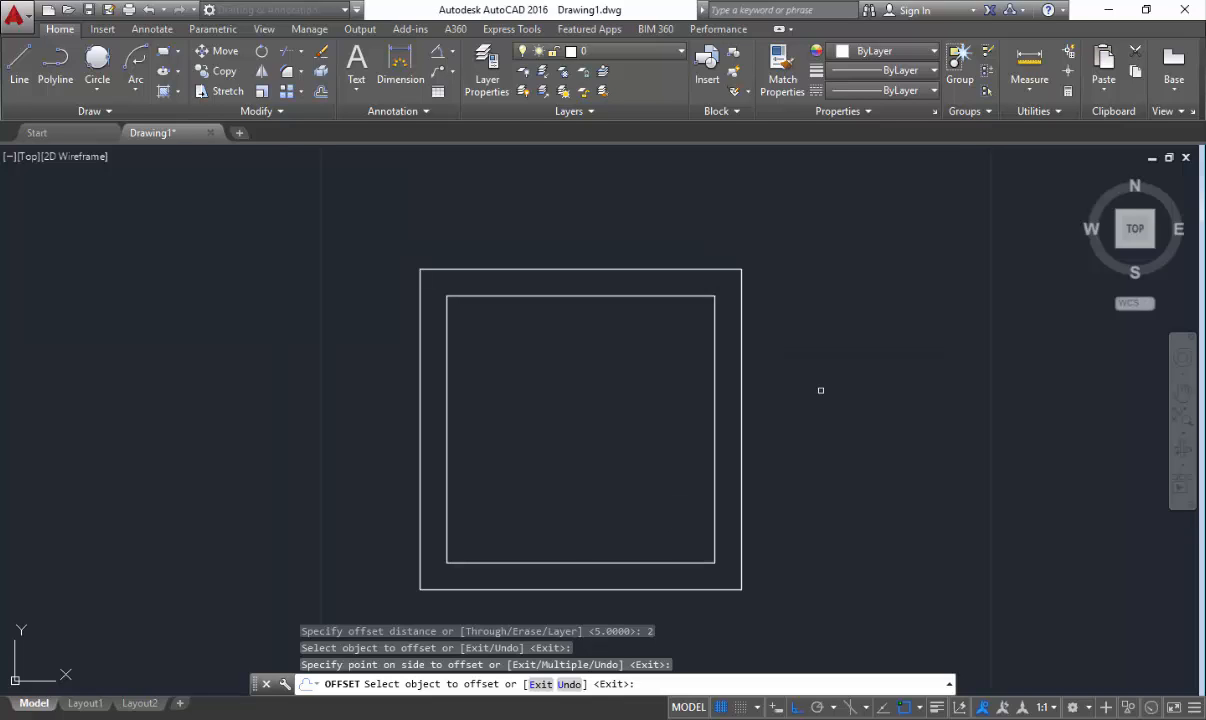
{"action": "scroll", "coordinate": [820, 390], "scroll_direction": "down", "scroll_amount": 2}
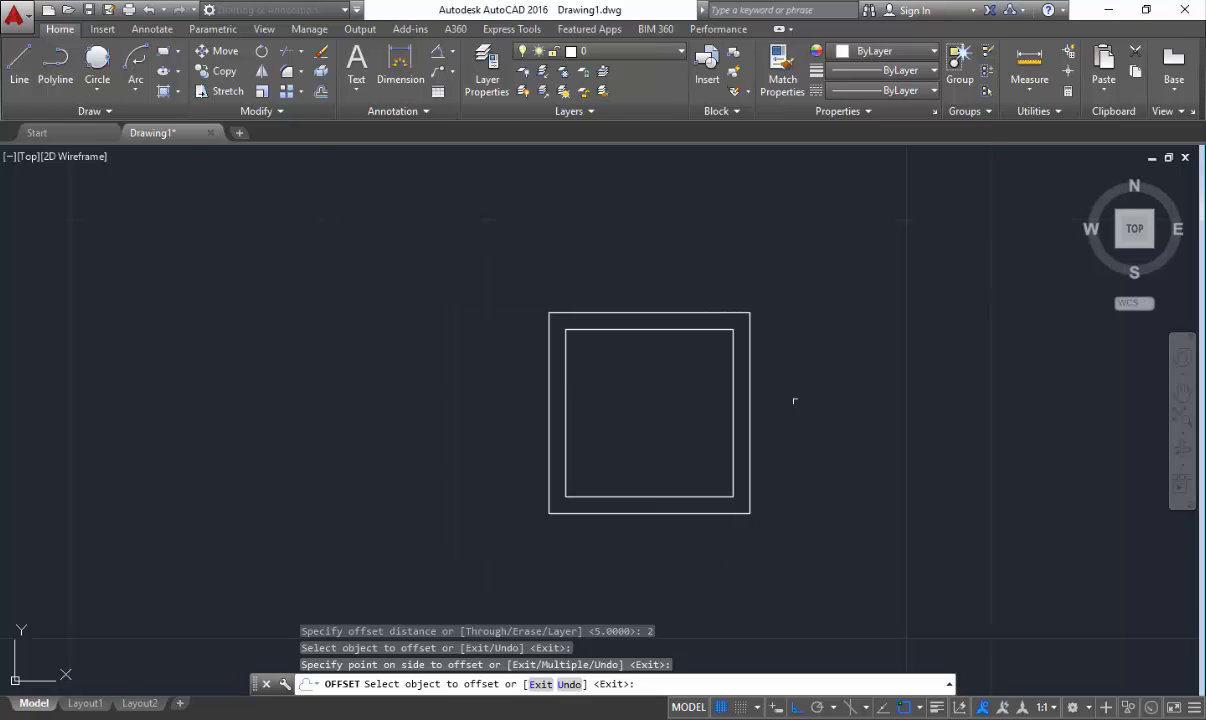
{"action": "middle_click_drag", "start_coordinate": [791, 398], "coordinate": [651, 398]}
{"action": "key", "text": "Escape"}
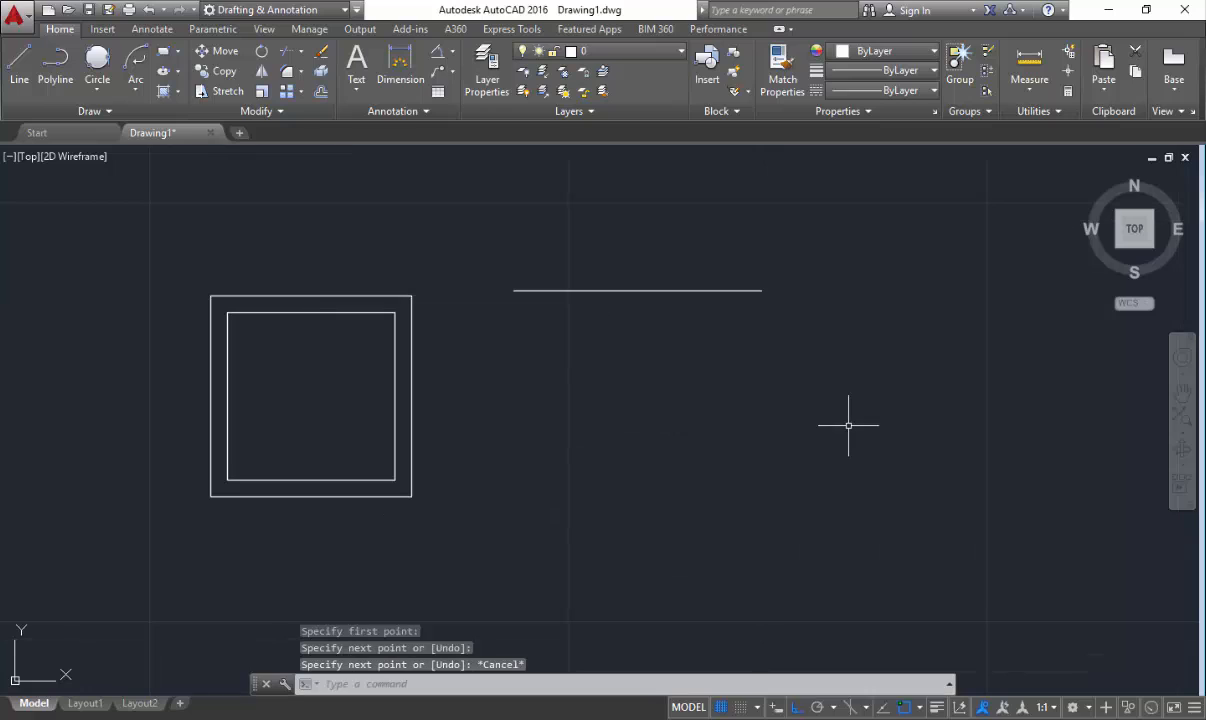
{"action": "type", "text": "c"}
{"action": "key", "text": "Return"}
{"action": "left_click", "coordinate": [977, 366]}
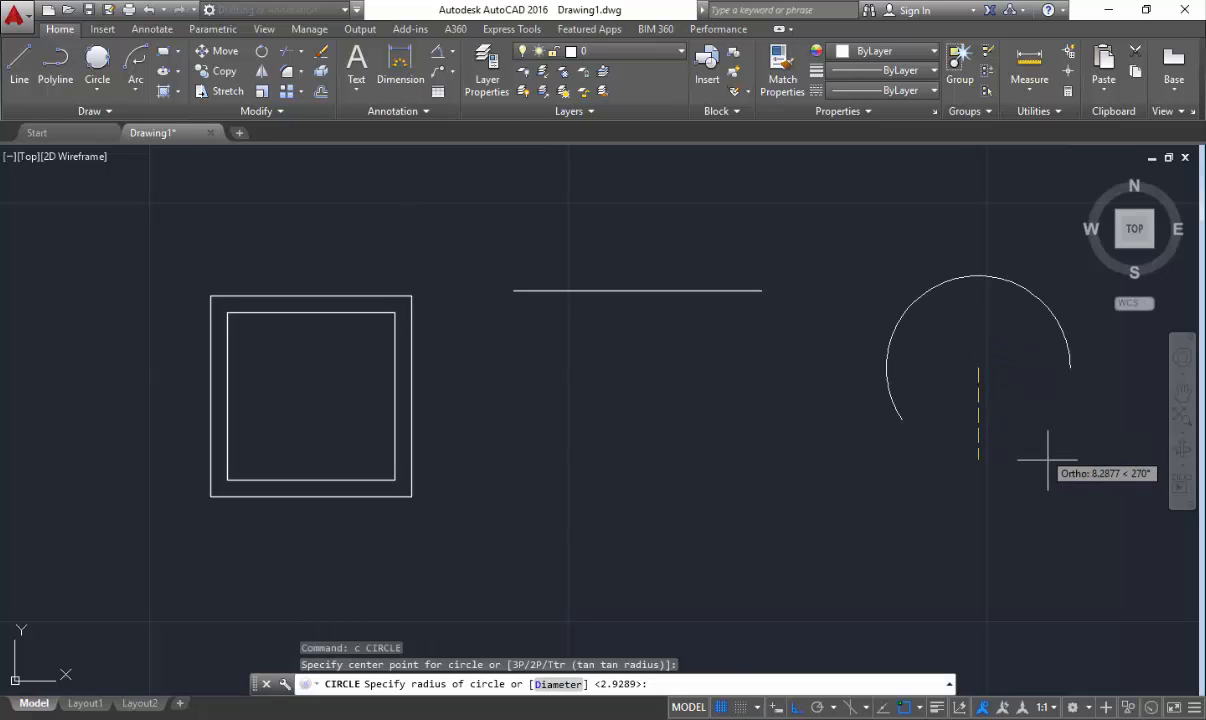
{"action": "left_click", "coordinate": [1047, 460]}
- Offset the line downward repeatedly into six parallel lines, picking the offset distance from the inner square's upper-right corner to the outer square's upper edge
{"action": "type", "text": "o"}
{"action": "key", "text": "Return"}
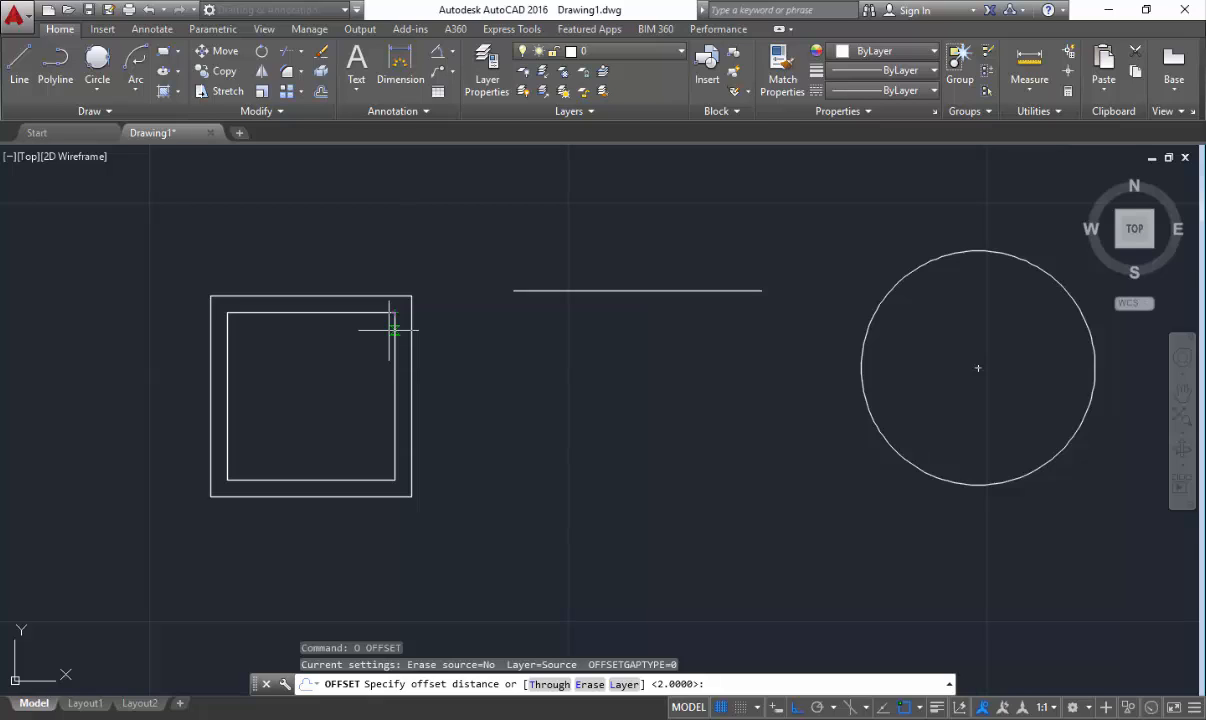
{"action": "scroll", "coordinate": [411, 301], "scroll_direction": "up", "scroll_amount": 2}
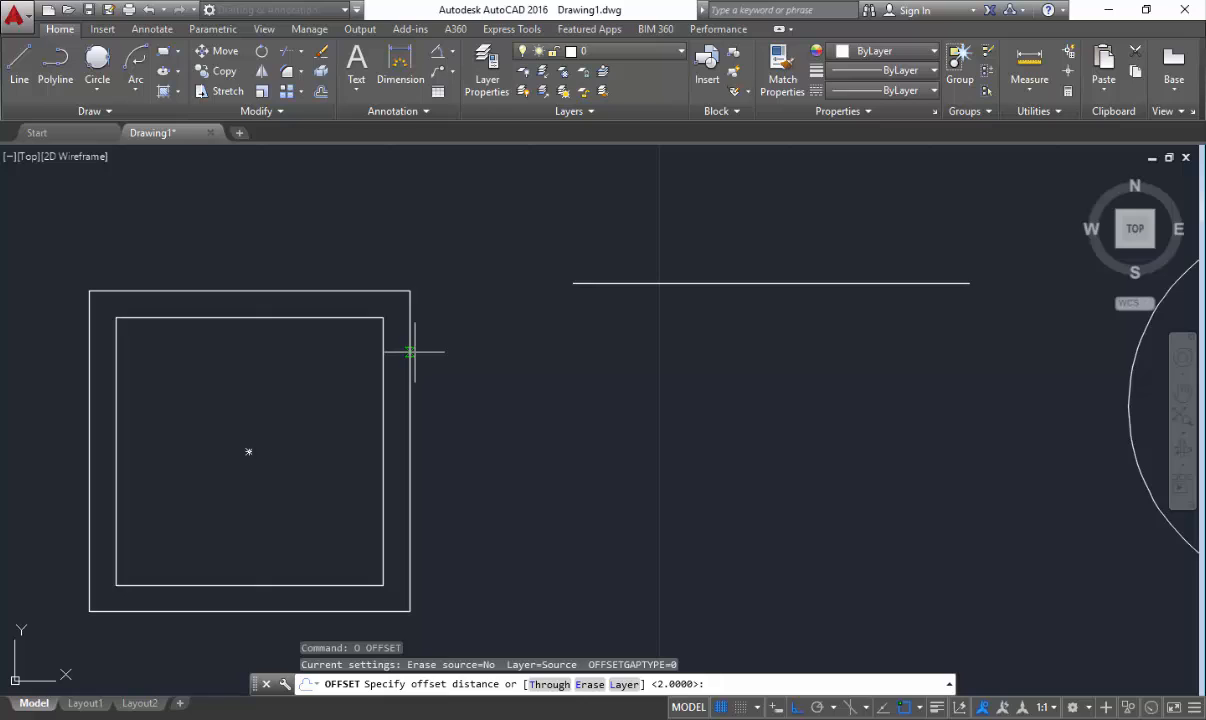
{"action": "scroll", "coordinate": [412, 351], "scroll_direction": "up", "scroll_amount": 2}
{"action": "left_click", "coordinate": [393, 328]}
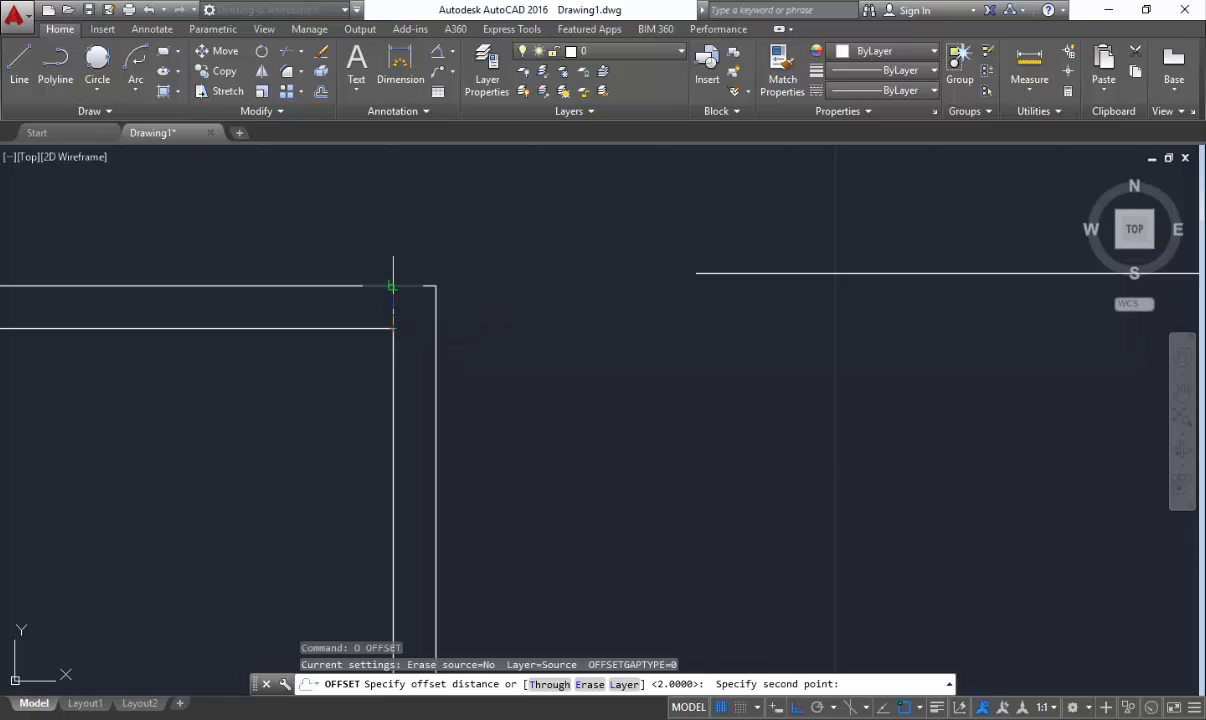
{"action": "left_click", "coordinate": [392, 287]}
{"action": "scroll", "coordinate": [326, 416], "scroll_direction": "down", "scroll_amount": 4}
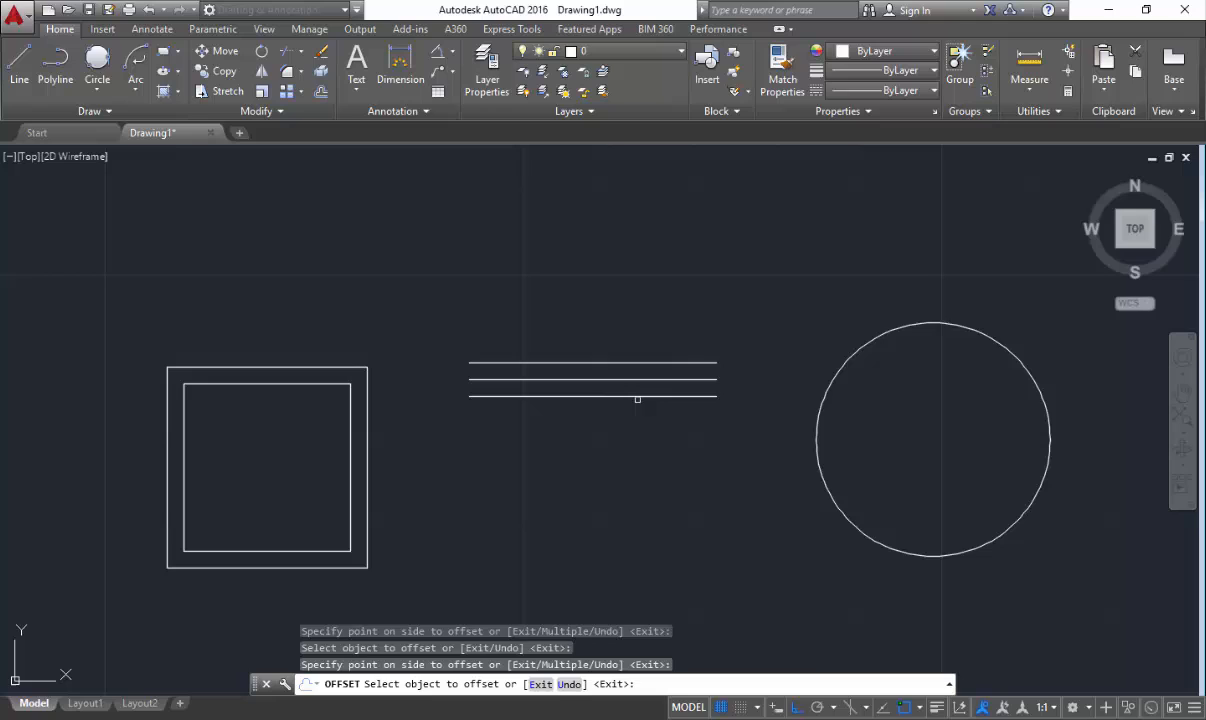
{"action": "left_click", "coordinate": [637, 401]}
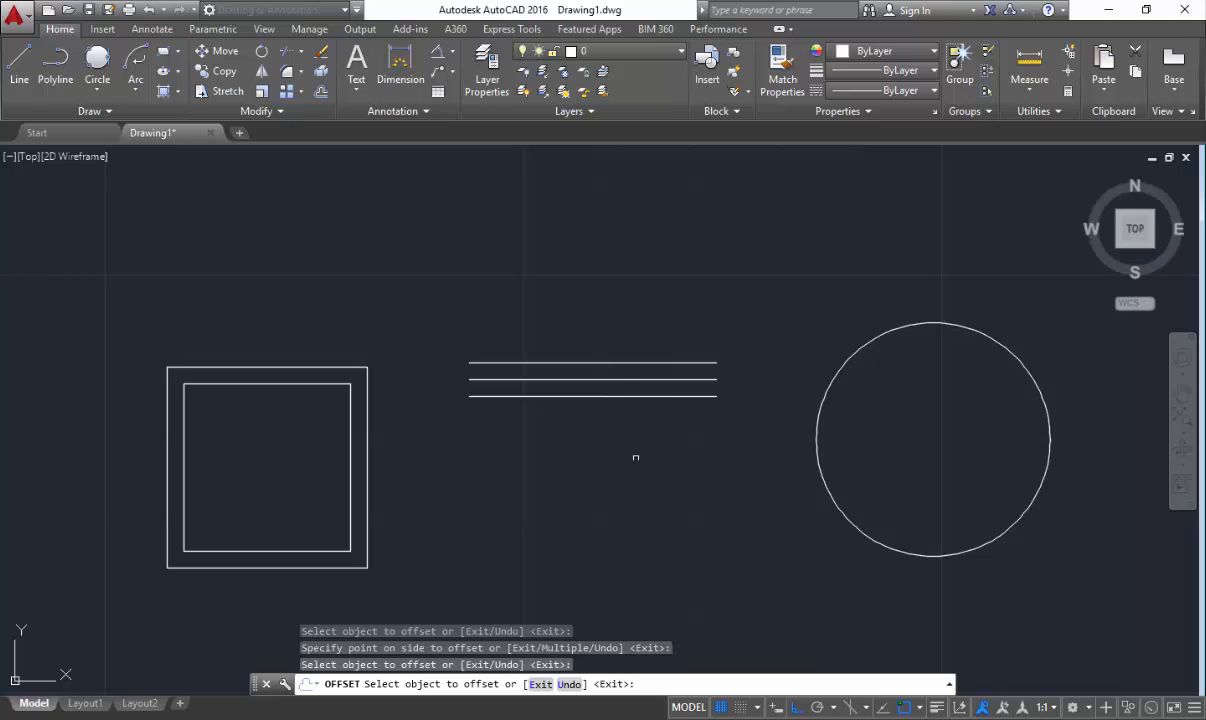
{"action": "left_click", "coordinate": [635, 455]}
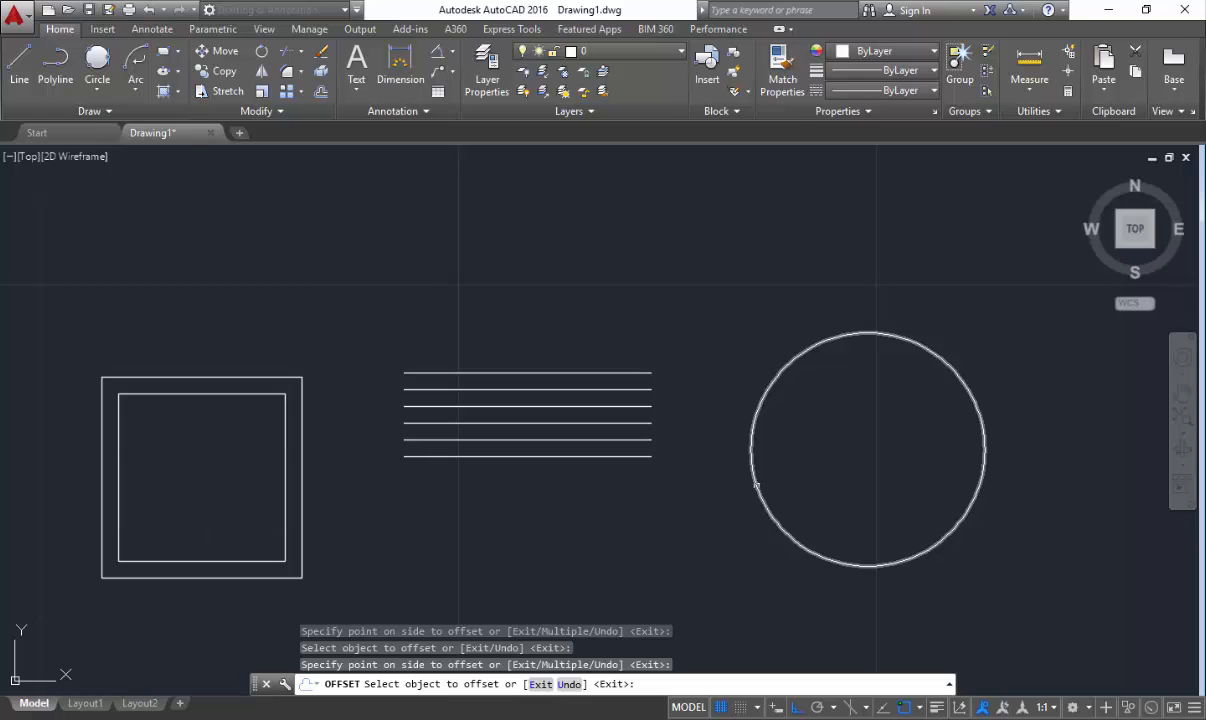
- Offset the circle once inward and once outward with the same distance, and end the Offset command
{"action": "left_click", "coordinate": [755, 483]}
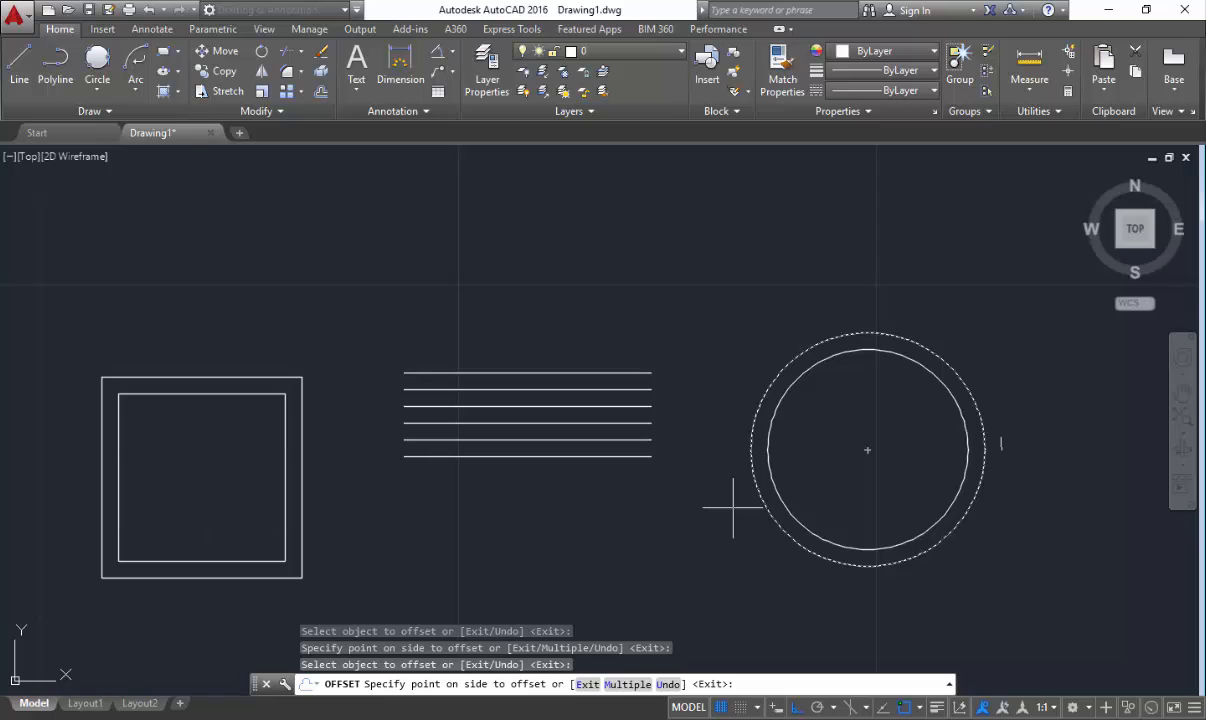
{"action": "left_click", "coordinate": [733, 507]}
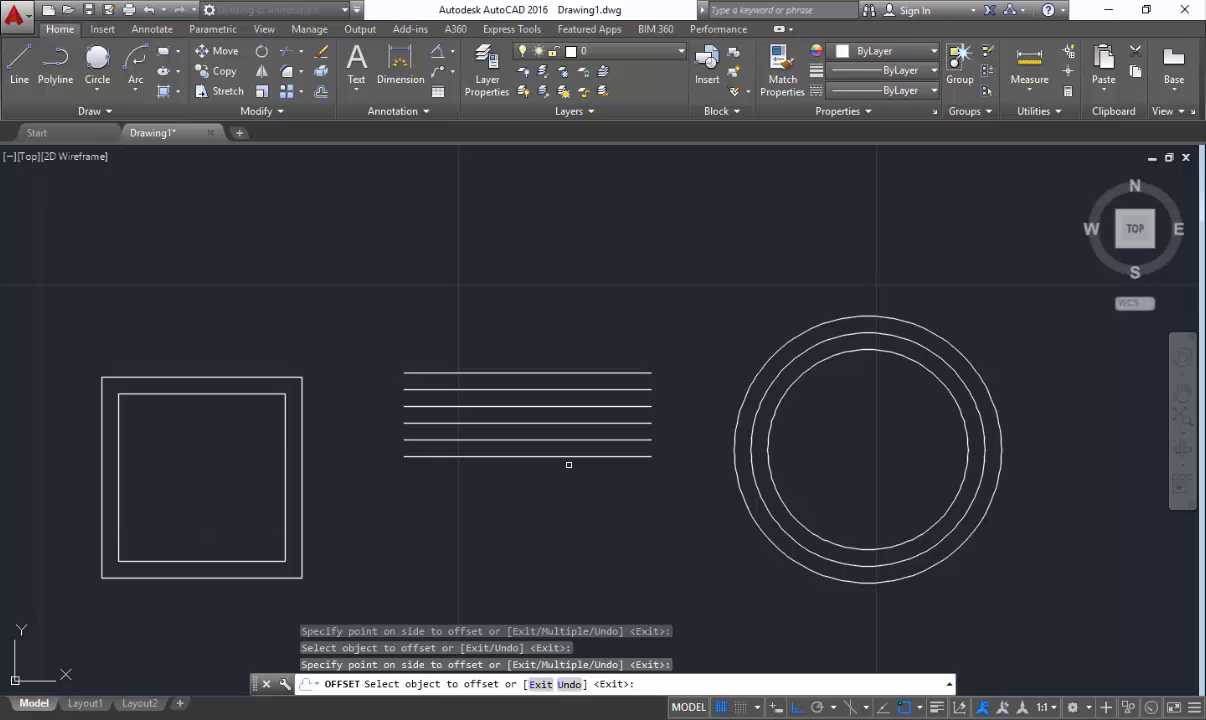
{"action": "key", "text": "Escape"}
- Erase all the squares, parallel lines and concentric circles from the drawing
{"action": "scroll", "coordinate": [568, 464], "scroll_direction": "down", "scroll_amount": 4}
{"action": "left_click", "coordinate": [790, 562]}
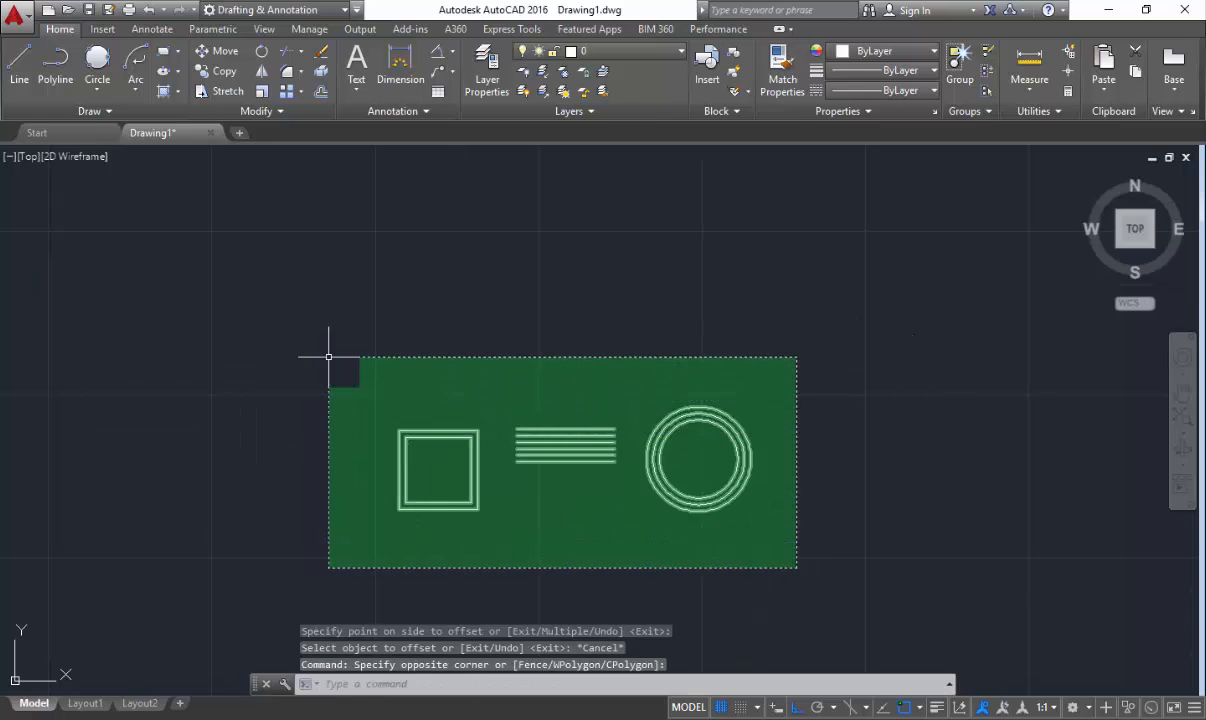
{"action": "left_click", "coordinate": [328, 356]}
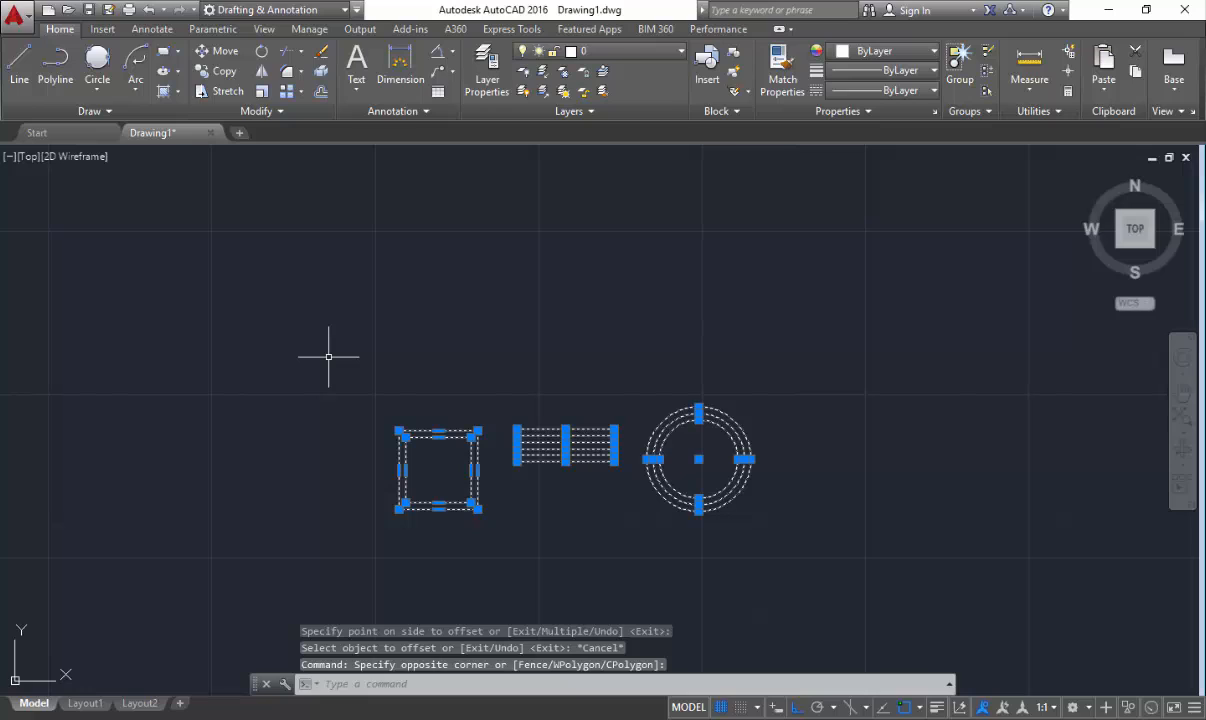
{"action": "type", "text": "e"}
{"action": "key", "text": "Return"}
{"action": "key", "text": "Escape"}
- Draw a 10 by 10 square with the Rectangle command, entering its length and width as dimensions
{"action": "type", "text": "re"}
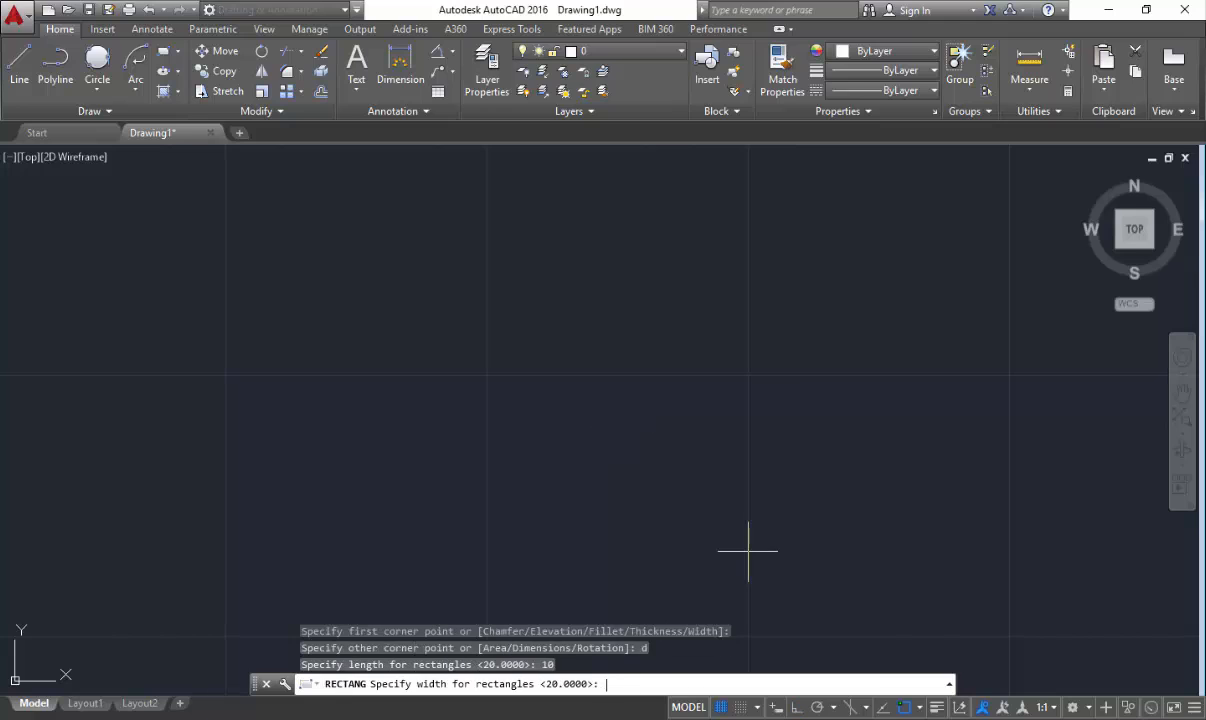
{"action": "type", "text": "10"}
{"action": "key", "text": "Return"}
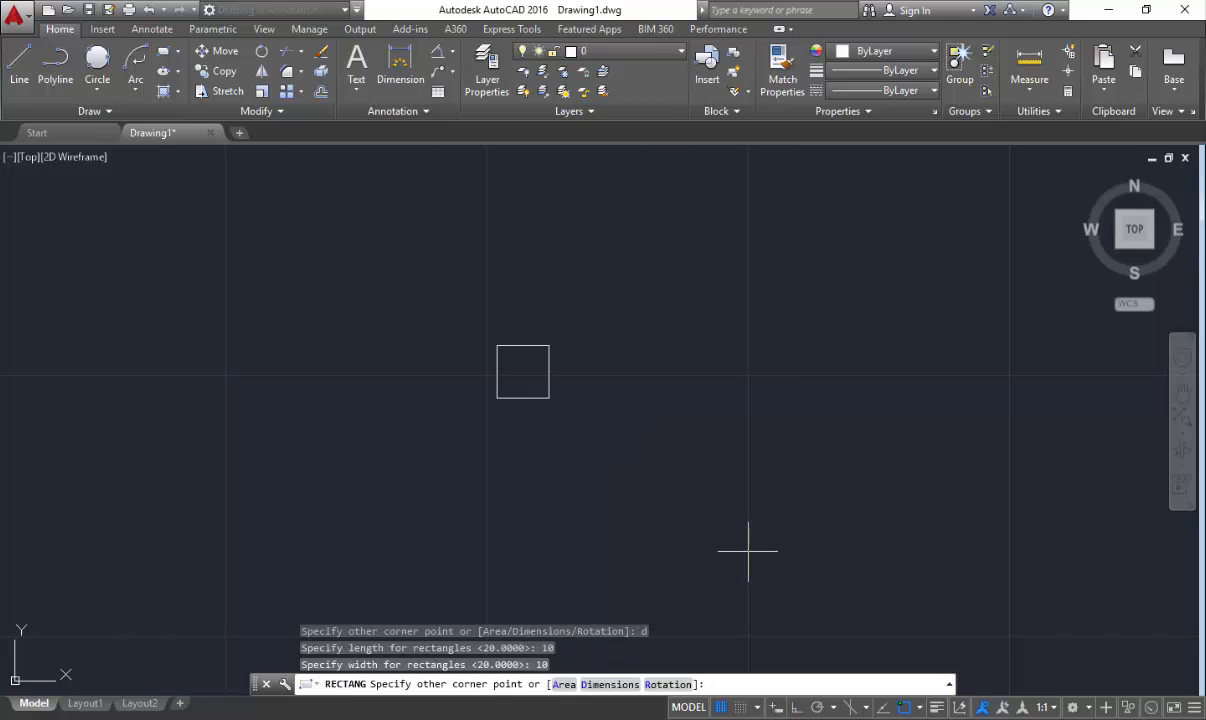
{"action": "key", "text": "Escape"}
{"action": "scroll", "coordinate": [590, 445], "scroll_direction": "up", "scroll_amount": 6}
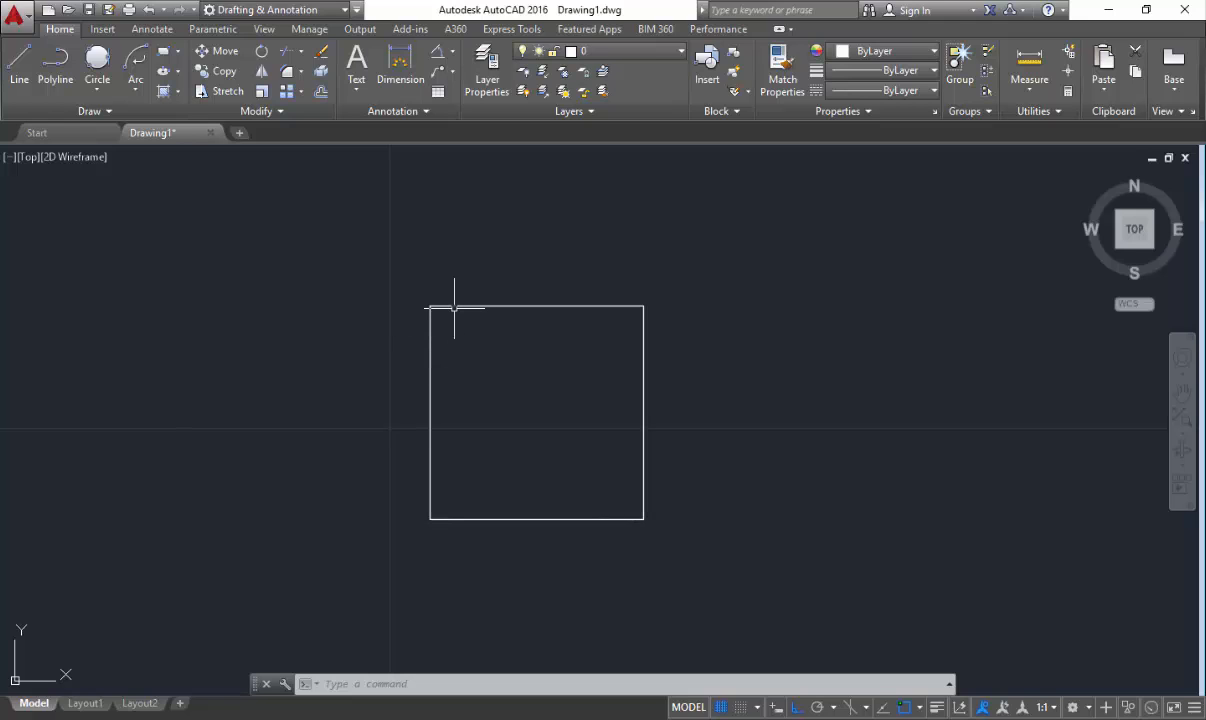
{"action": "middle_click_drag", "start_coordinate": [531, 407], "coordinate": [546, 423]}
{"action": "key", "text": "Escape"}
{"action": "key", "text": "Escape"}
- Chamfer the square's upper-left corner with distance 1 along the left edge and distance 2 along the top edge
{"action": "type", "text": "c"}
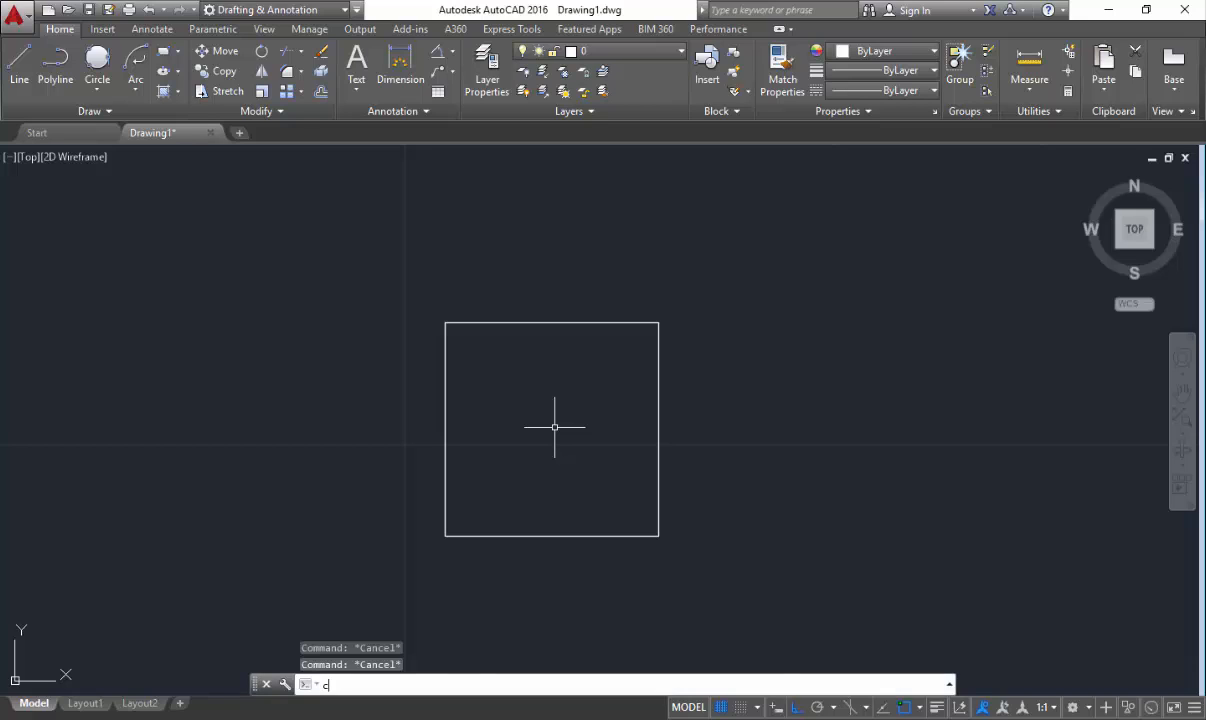
{"action": "type", "text": "ha"}
{"action": "key", "text": "Return"}
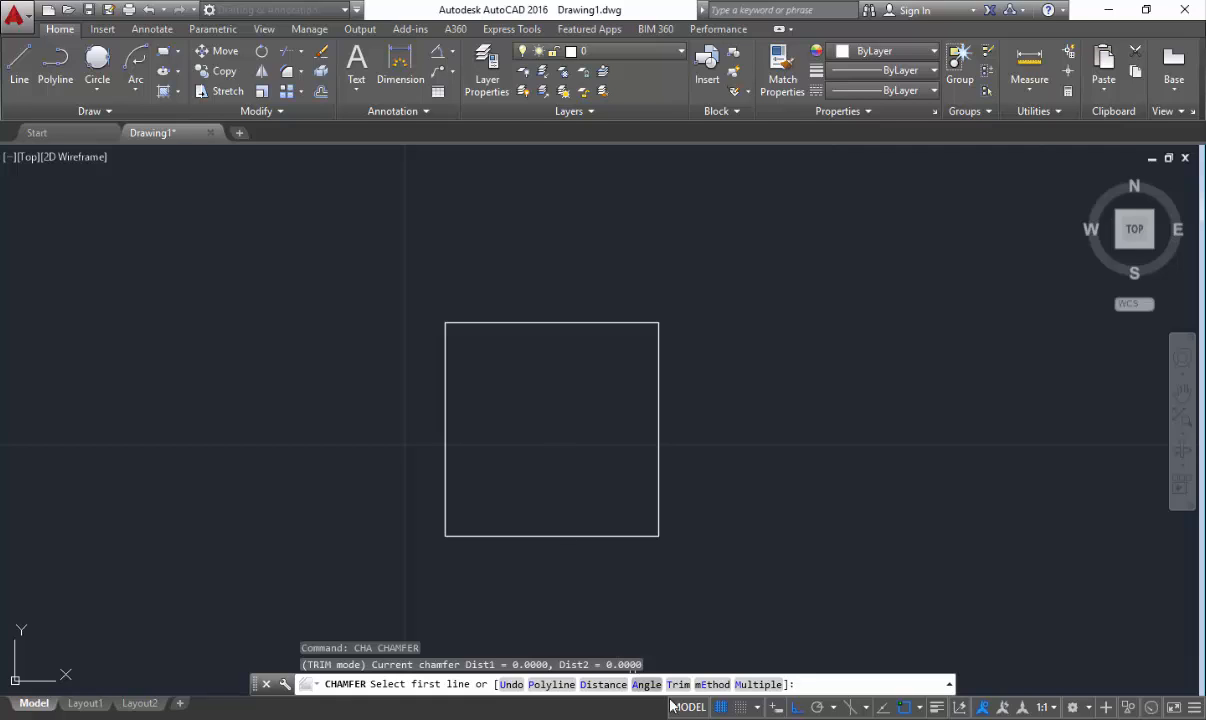
{"action": "left_click", "coordinate": [604, 685]}
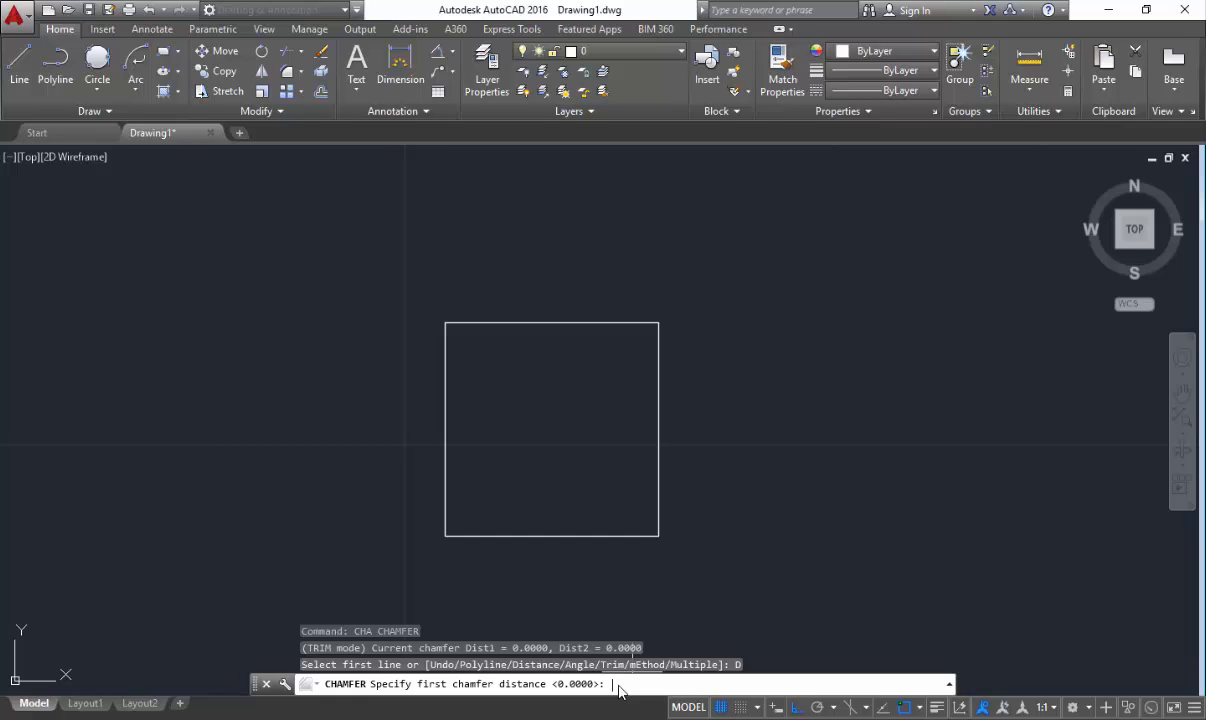
{"action": "type", "text": "1"}
{"action": "key", "text": "Return"}
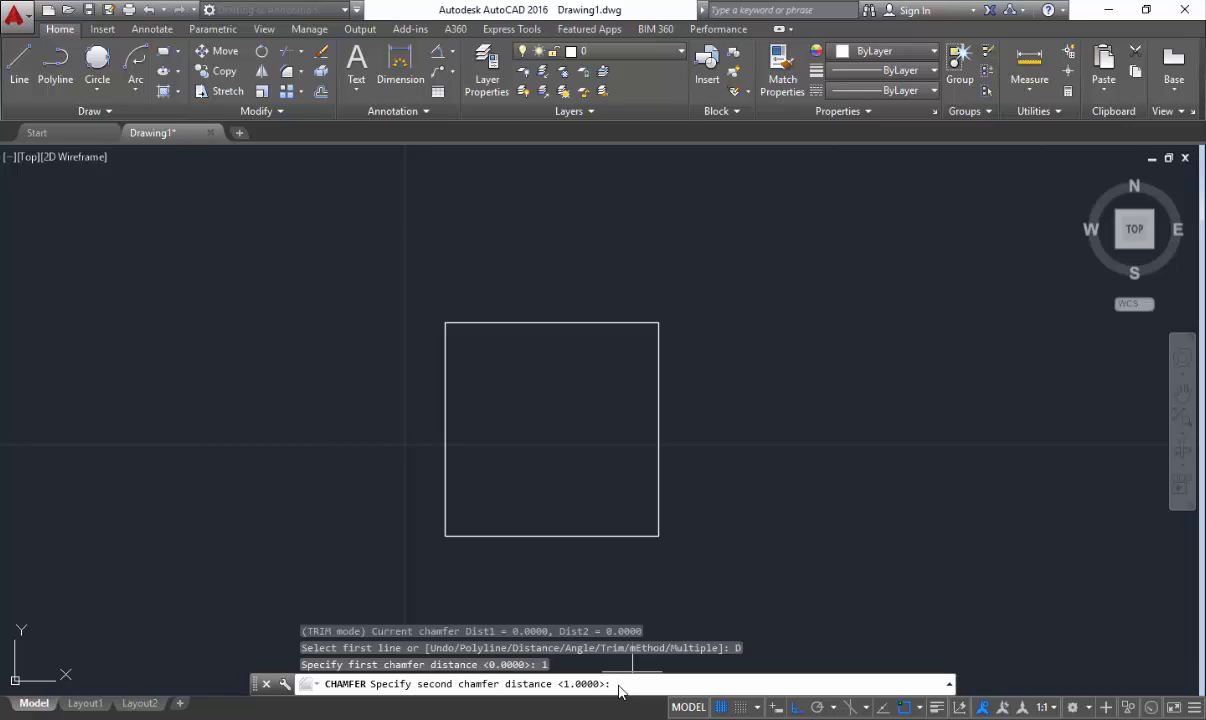
{"action": "type", "text": "2"}
{"action": "key", "text": "Return"}
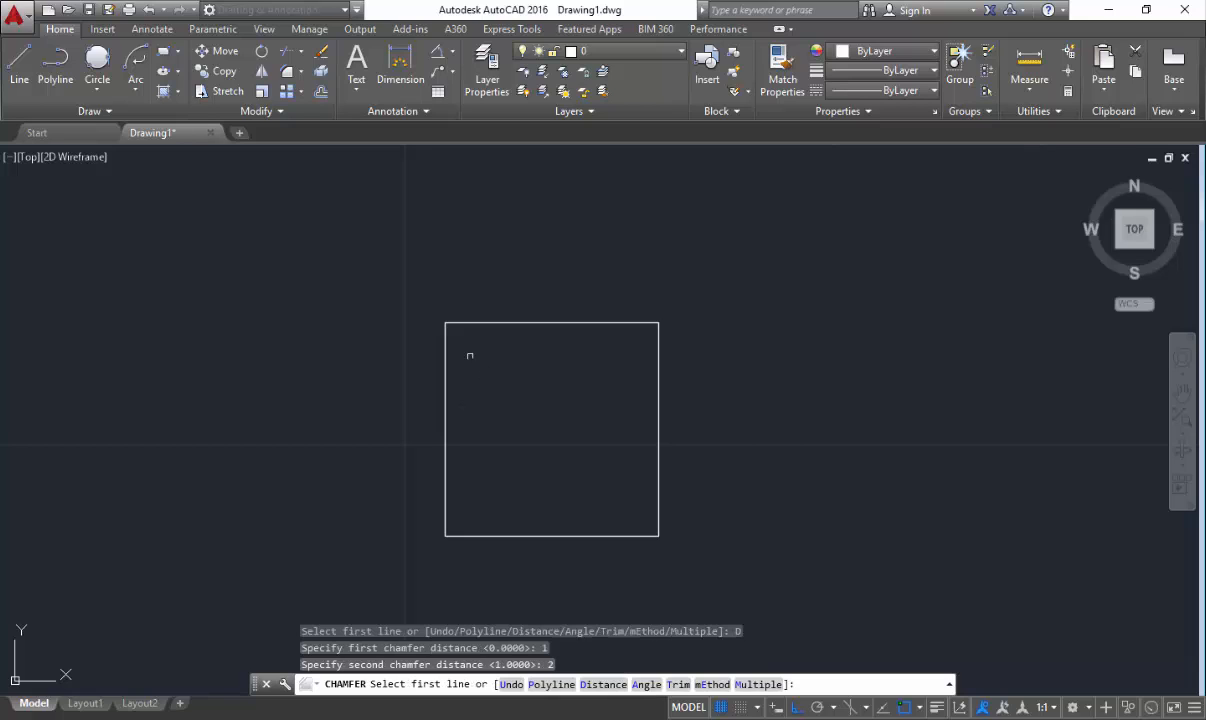
{"action": "scroll", "coordinate": [468, 350], "scroll_direction": "up", "scroll_amount": 2}
{"action": "middle_click_drag", "start_coordinate": [479, 363], "coordinate": [472, 405]}
{"action": "left_click", "coordinate": [422, 392]}
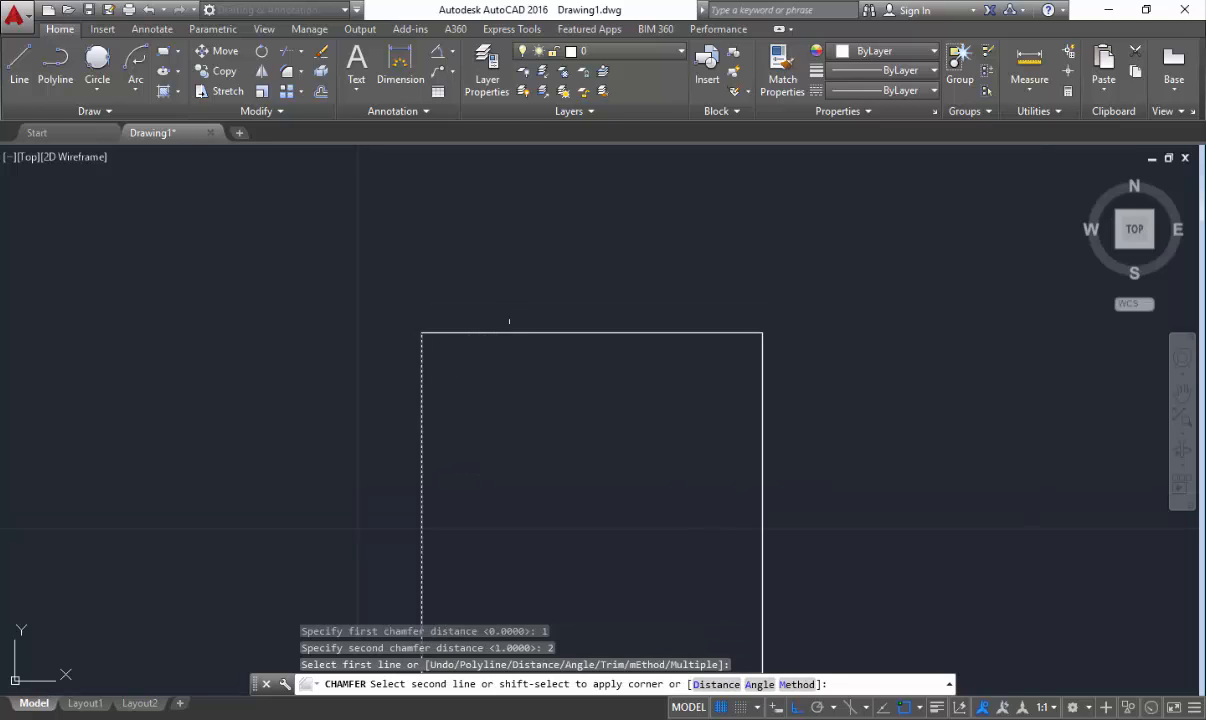
{"action": "left_click", "coordinate": [509, 333]}
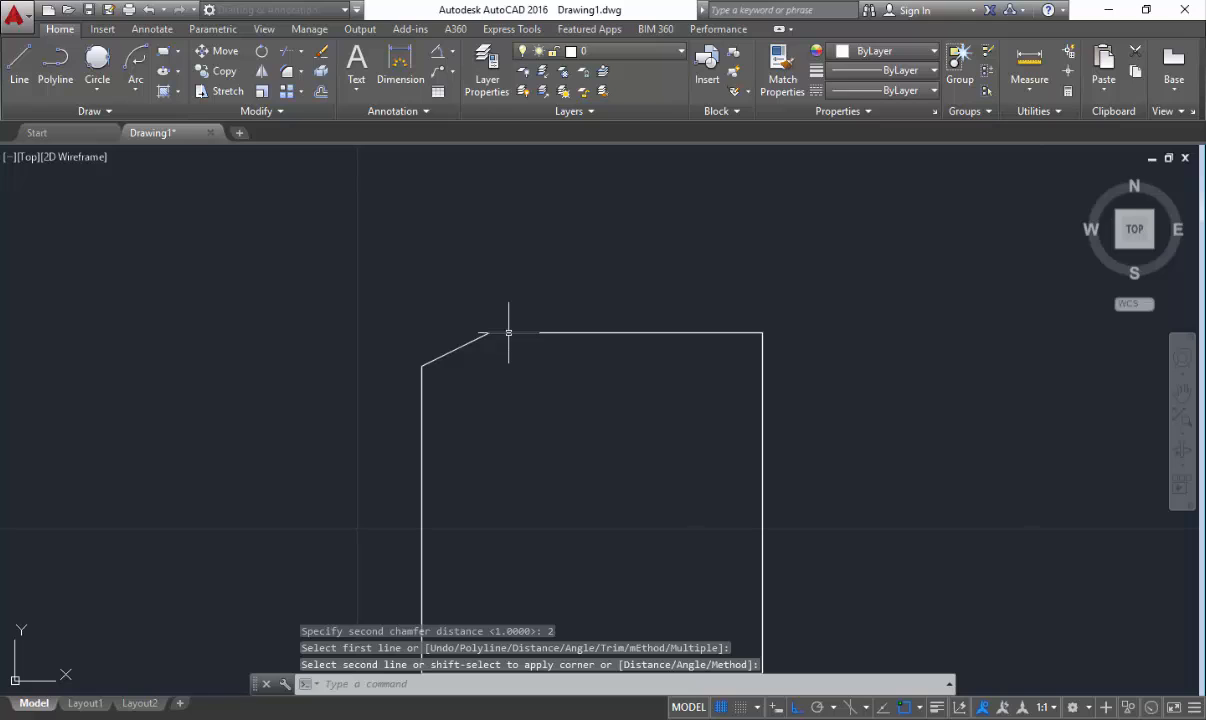
- Start Chamfer again, accept the distances 1 and 2, and turn on the Multiple option
{"action": "middle_click_drag", "start_coordinate": [676, 477], "coordinate": [614, 408]}
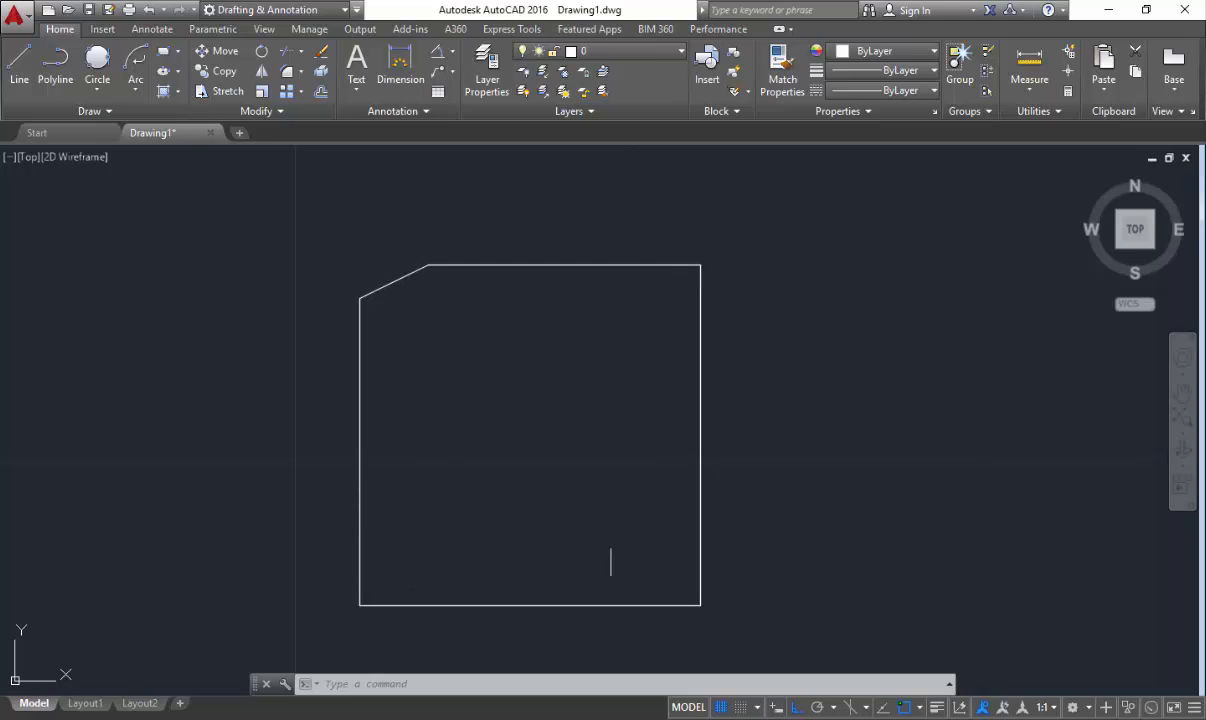
{"action": "middle_click_drag", "start_coordinate": [612, 543], "coordinate": [631, 530]}
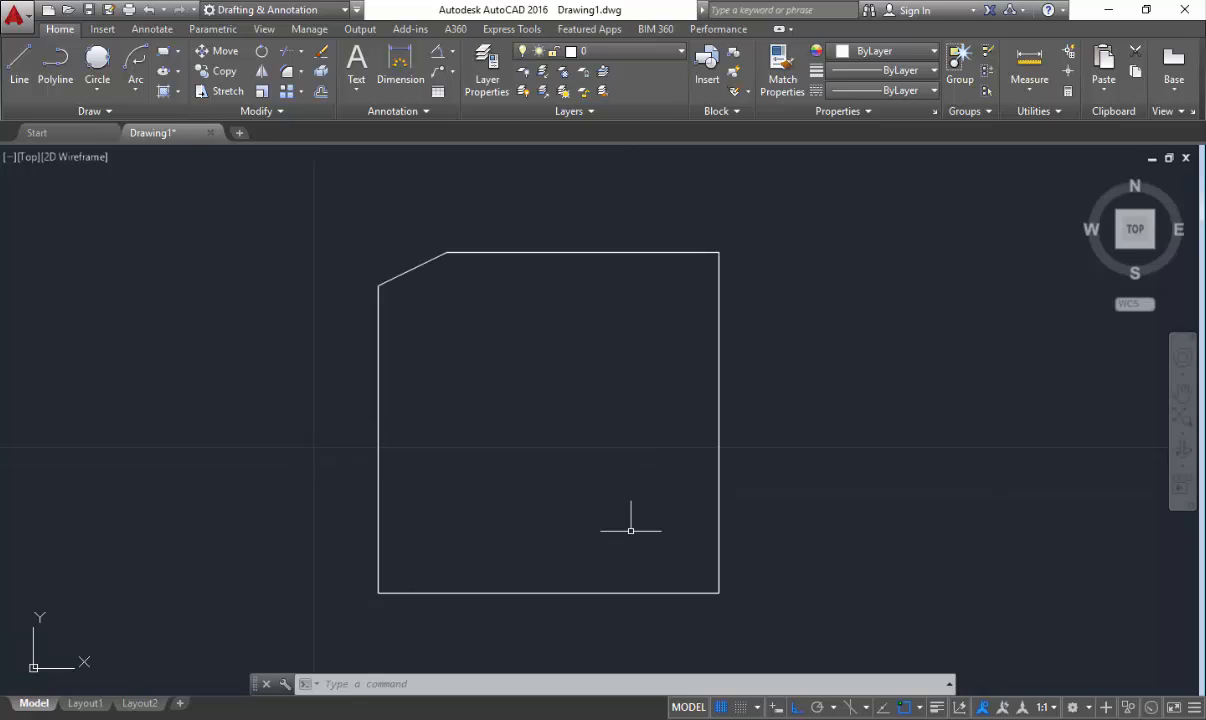
{"action": "type", "text": "cha"}
{"action": "key", "text": "Return"}
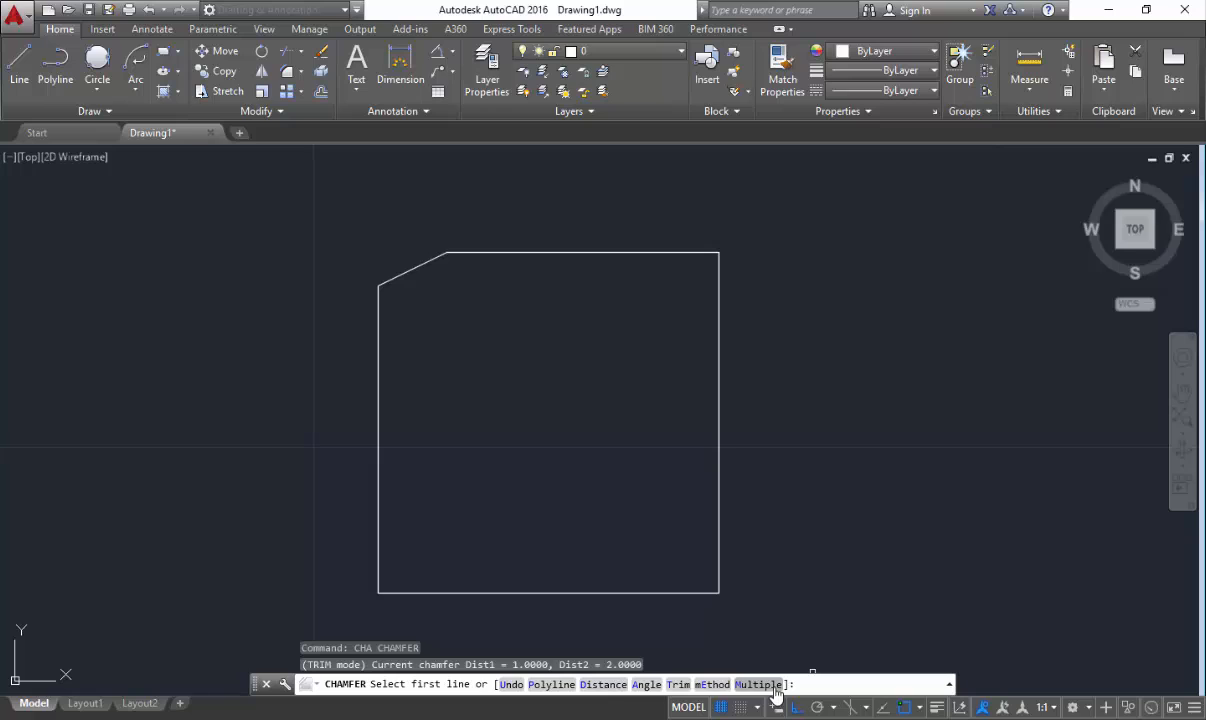
{"action": "left_click", "coordinate": [604, 685]}
{"action": "key", "text": "Return"}
{"action": "key", "text": "Return"}
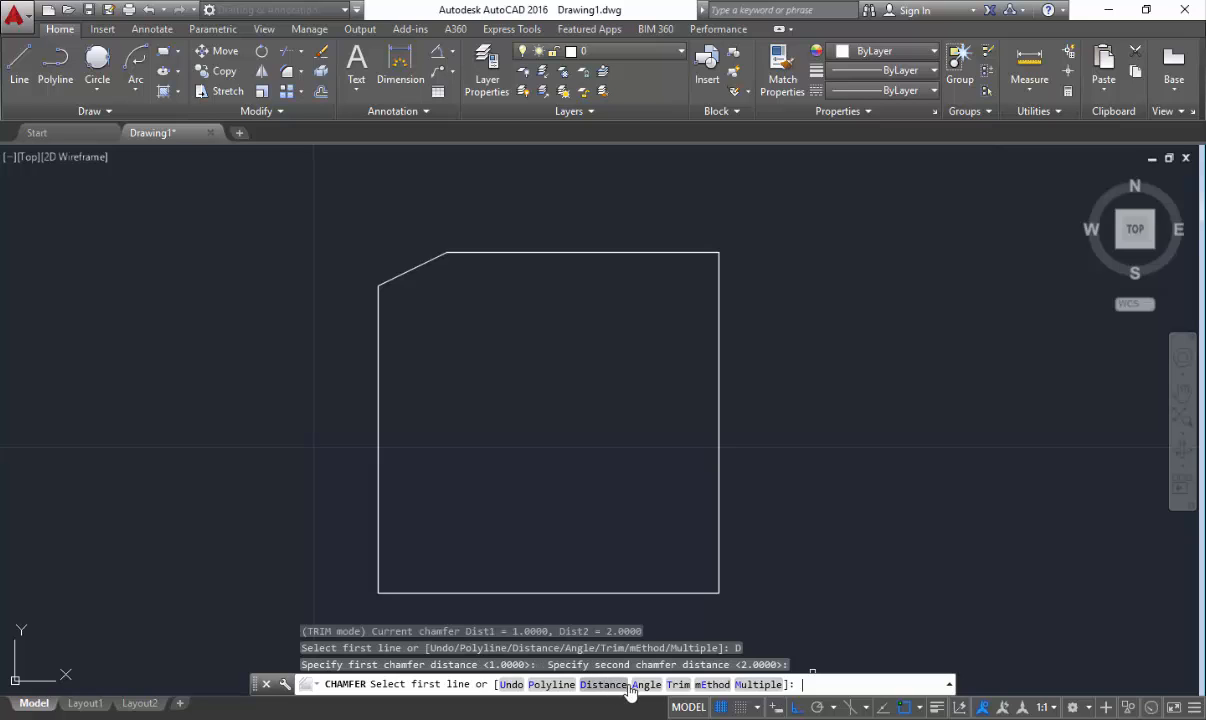
{"action": "left_click", "coordinate": [762, 684]}
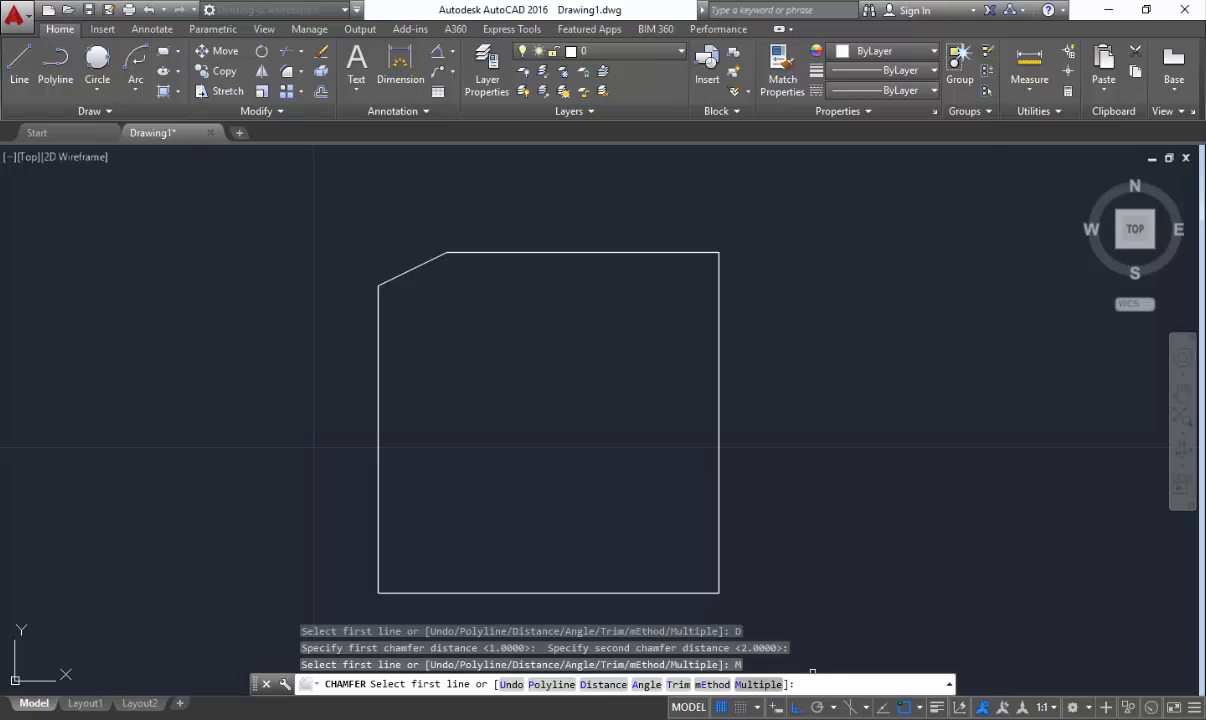
- Try chamfering the square's upper-right corner by picking the top edge before the right edge, and undo that chamfer
{"action": "left_click", "coordinate": [683, 254]}
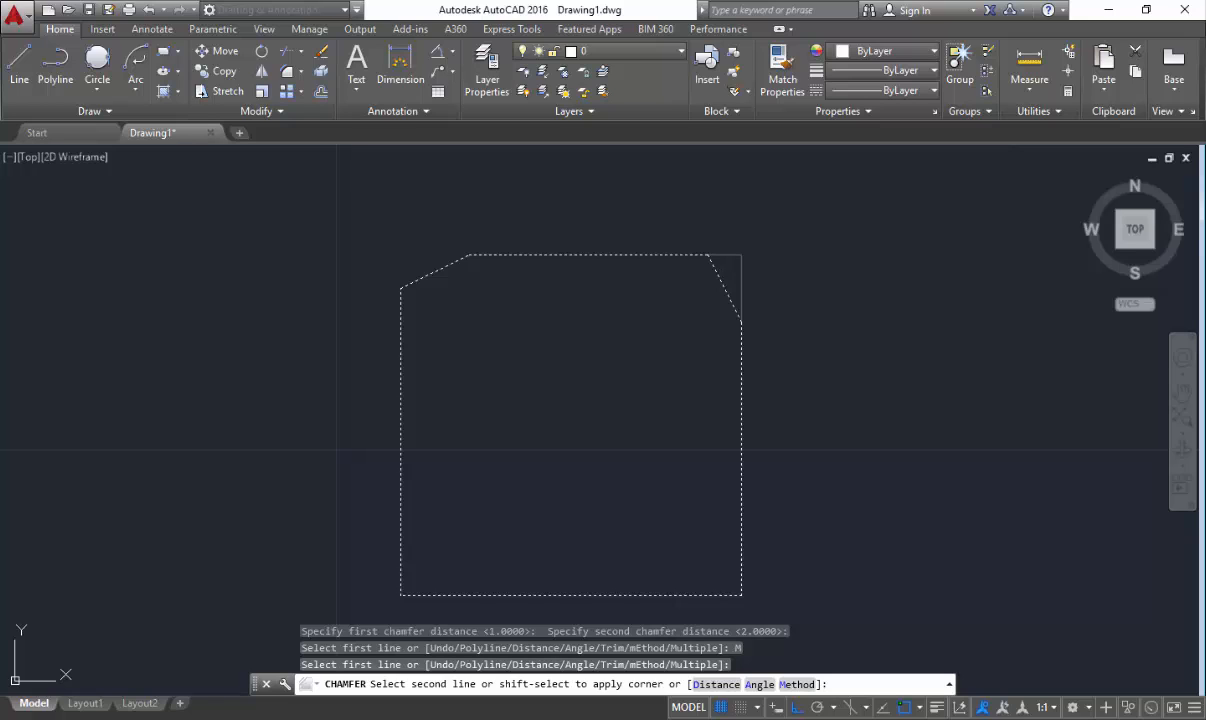
{"action": "left_click", "coordinate": [741, 303]}
{"action": "scroll", "coordinate": [696, 235], "scroll_direction": "up", "scroll_amount": 2}
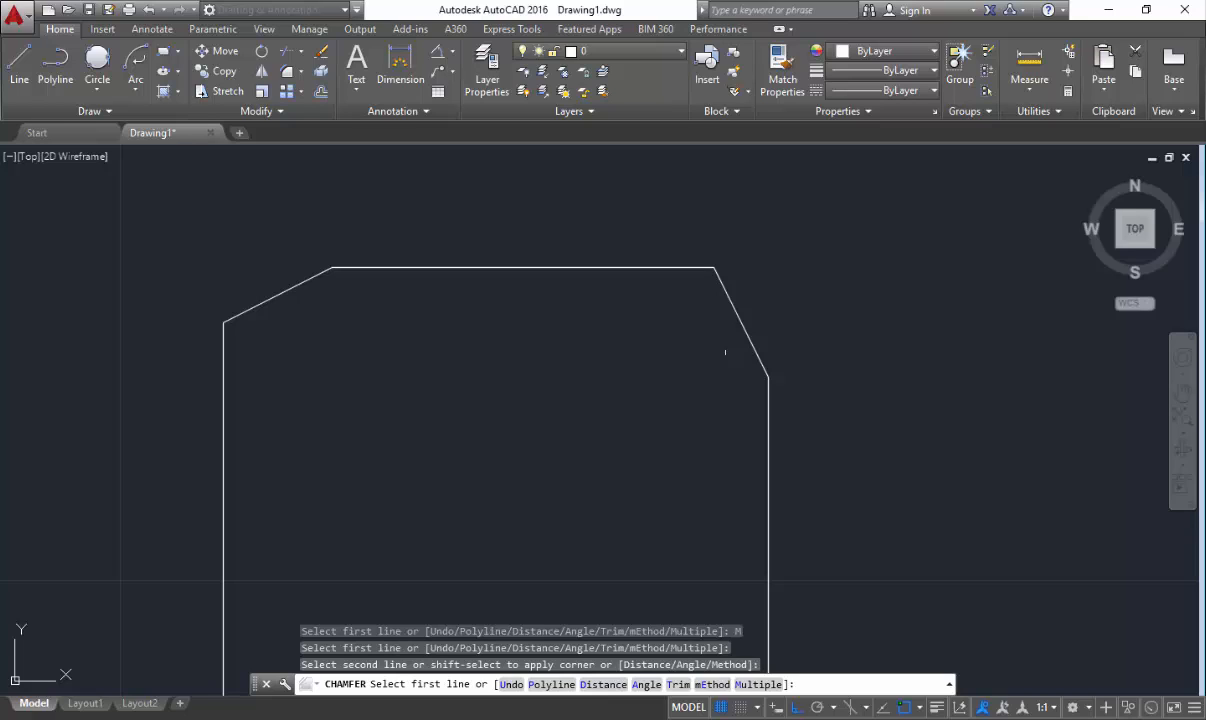
{"action": "middle_click_drag", "start_coordinate": [569, 357], "coordinate": [603, 347]}
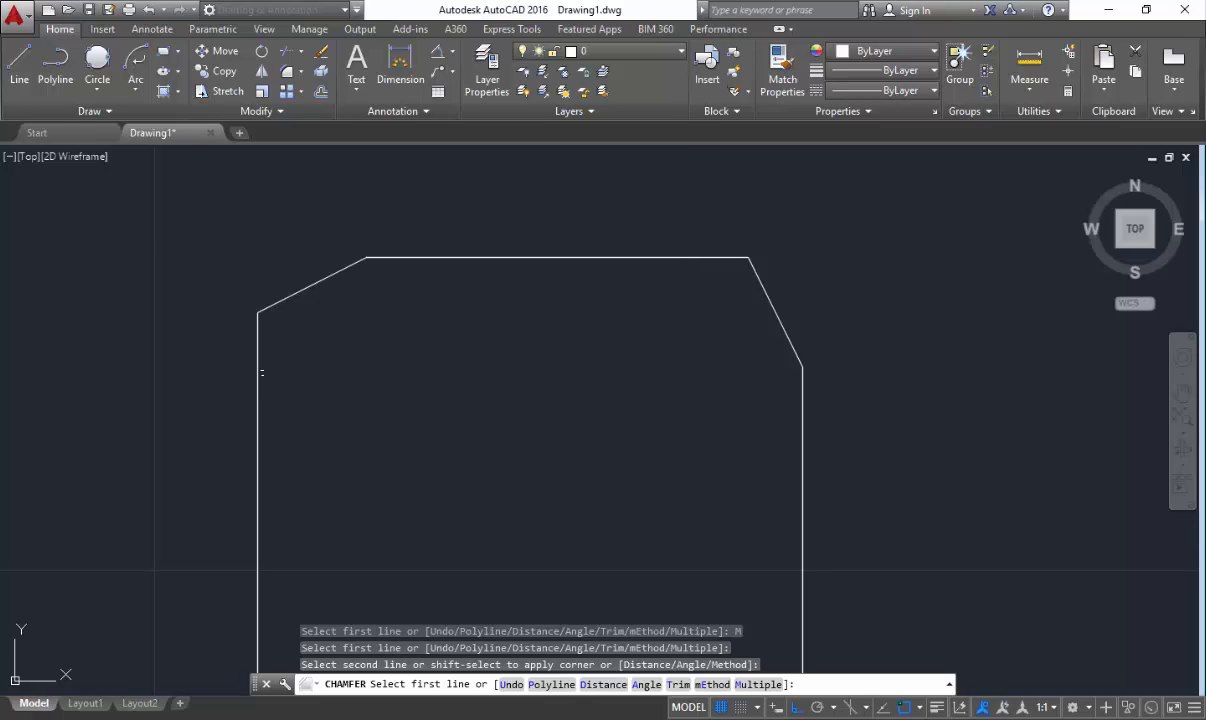
{"action": "middle_click_drag", "start_coordinate": [261, 373], "coordinate": [269, 392]}
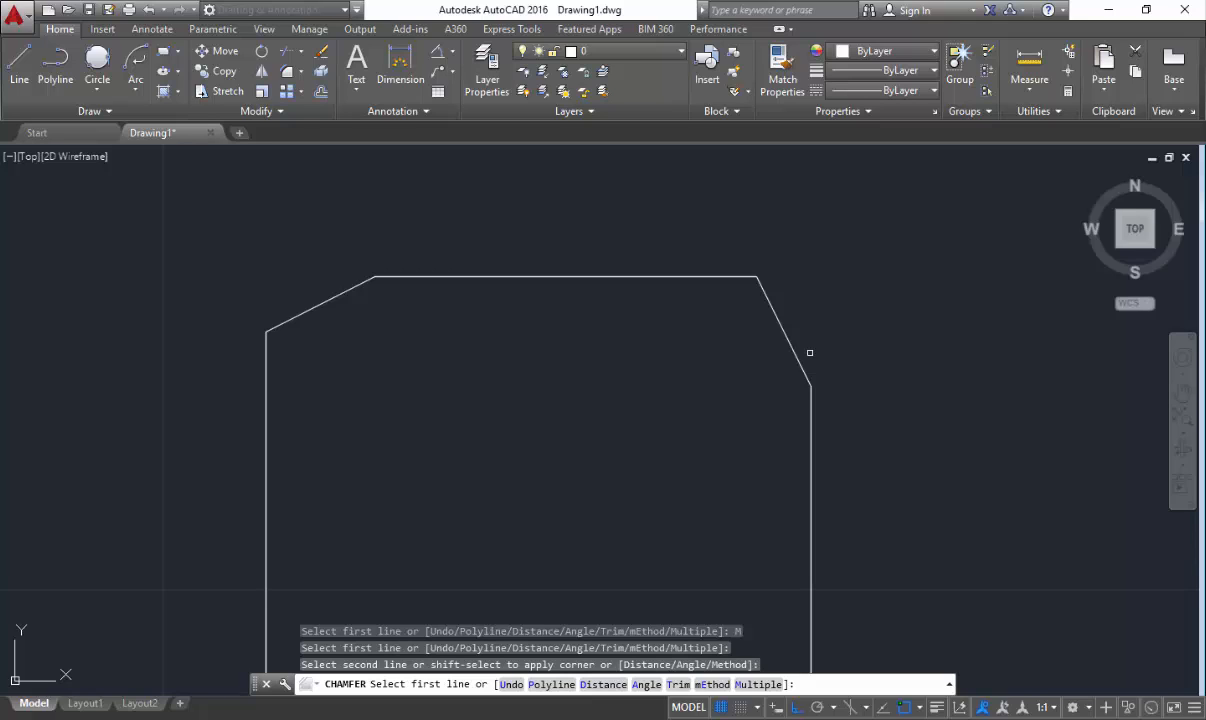
{"action": "key", "text": "ctrl+z"}
{"action": "scroll", "coordinate": [600, 180], "scroll_direction": "down", "scroll_amount": 2}
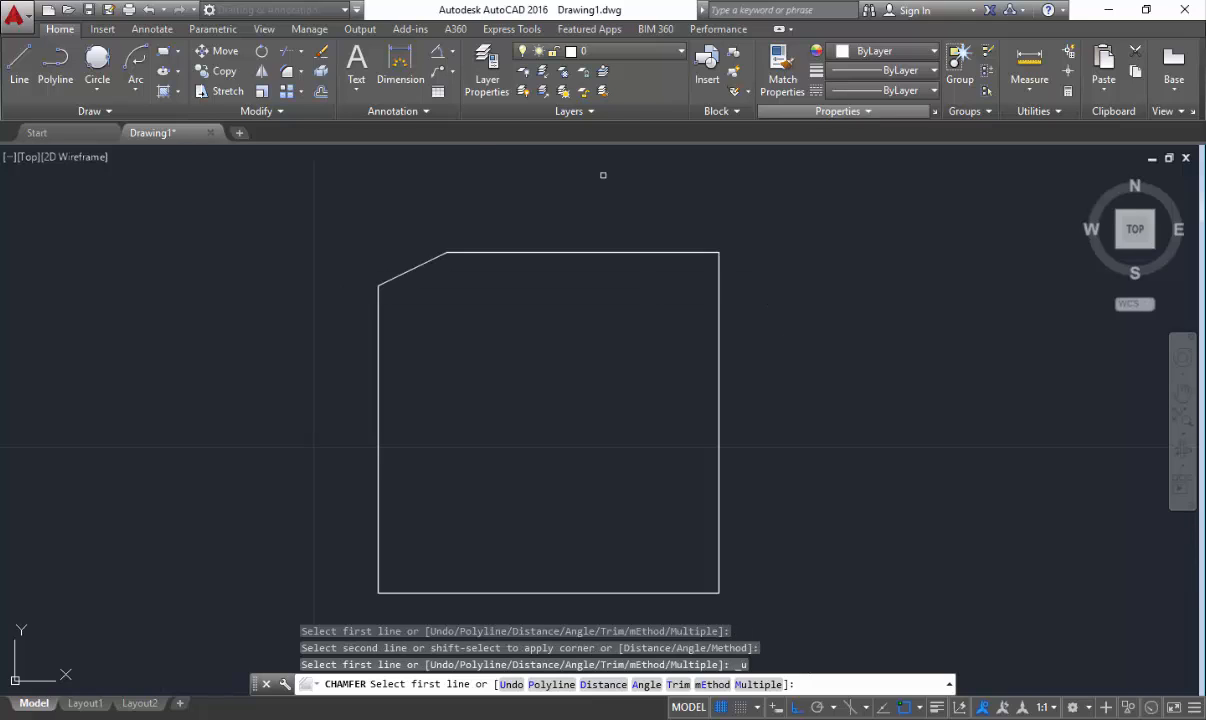
- Chamfer the upper-right, lower-right and lower-left corners, picking the vertical edge first at each, and end the command
{"action": "left_click", "coordinate": [717, 287]}
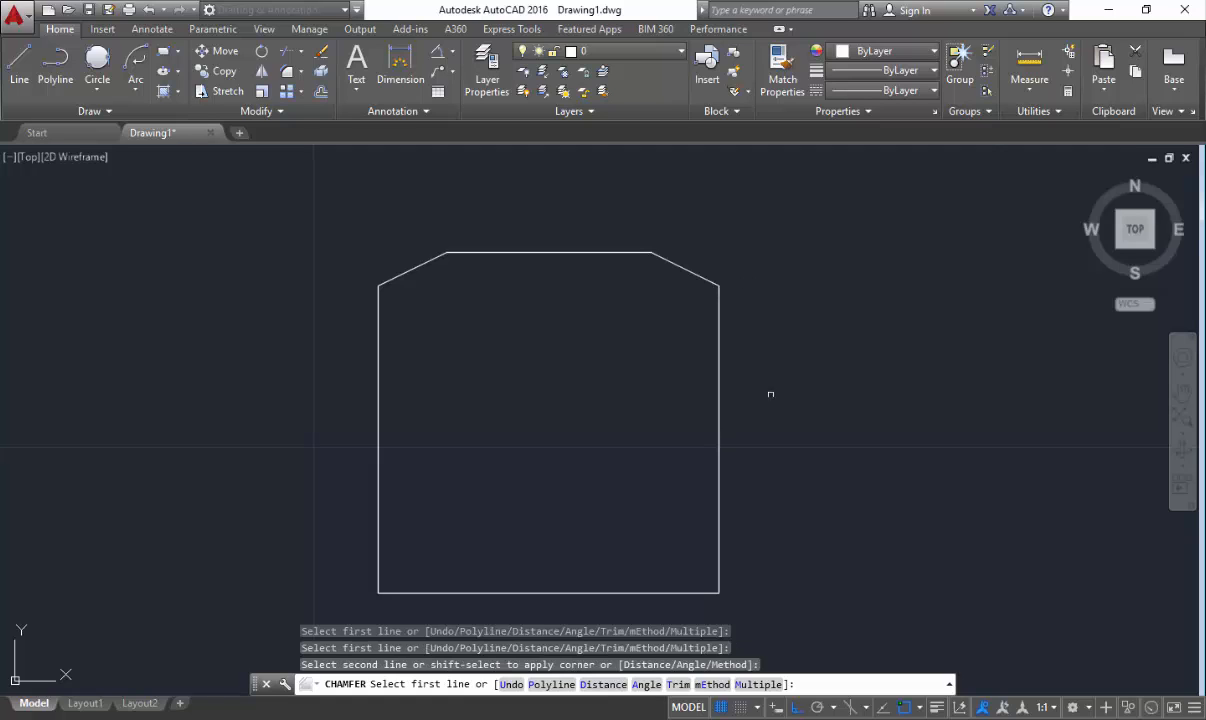
{"action": "middle_click_drag", "start_coordinate": [767, 455], "coordinate": [775, 444]}
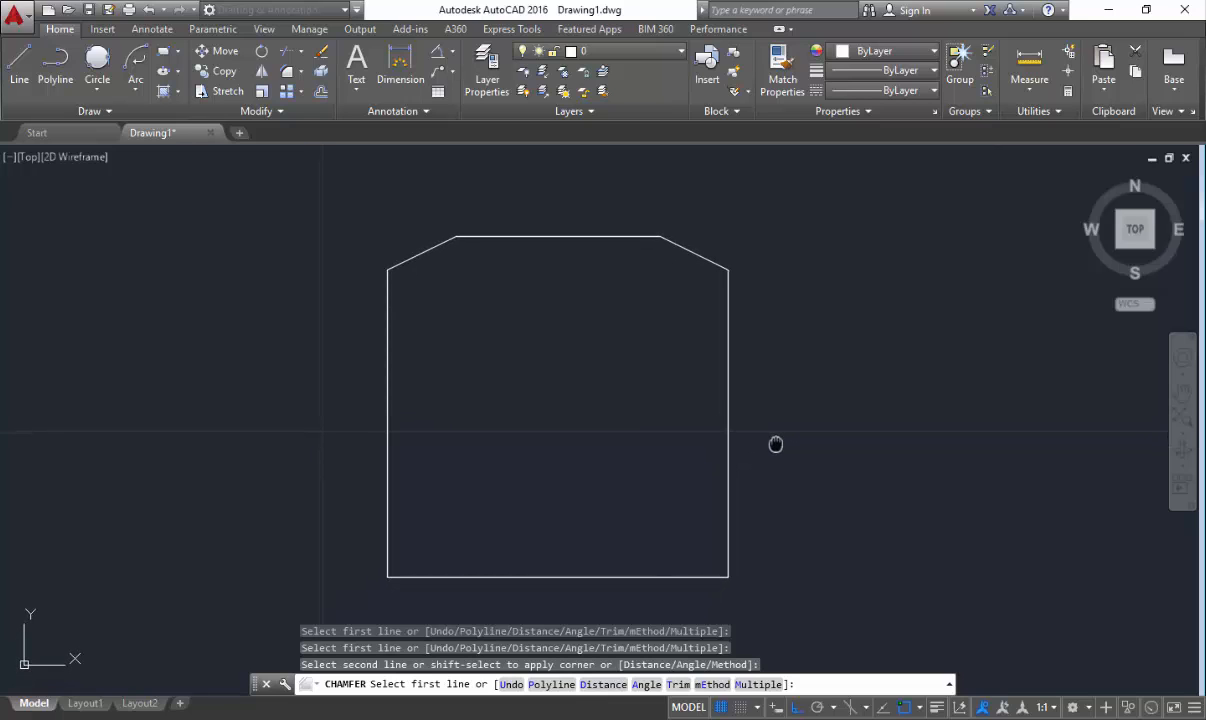
{"action": "left_click", "coordinate": [728, 450]}
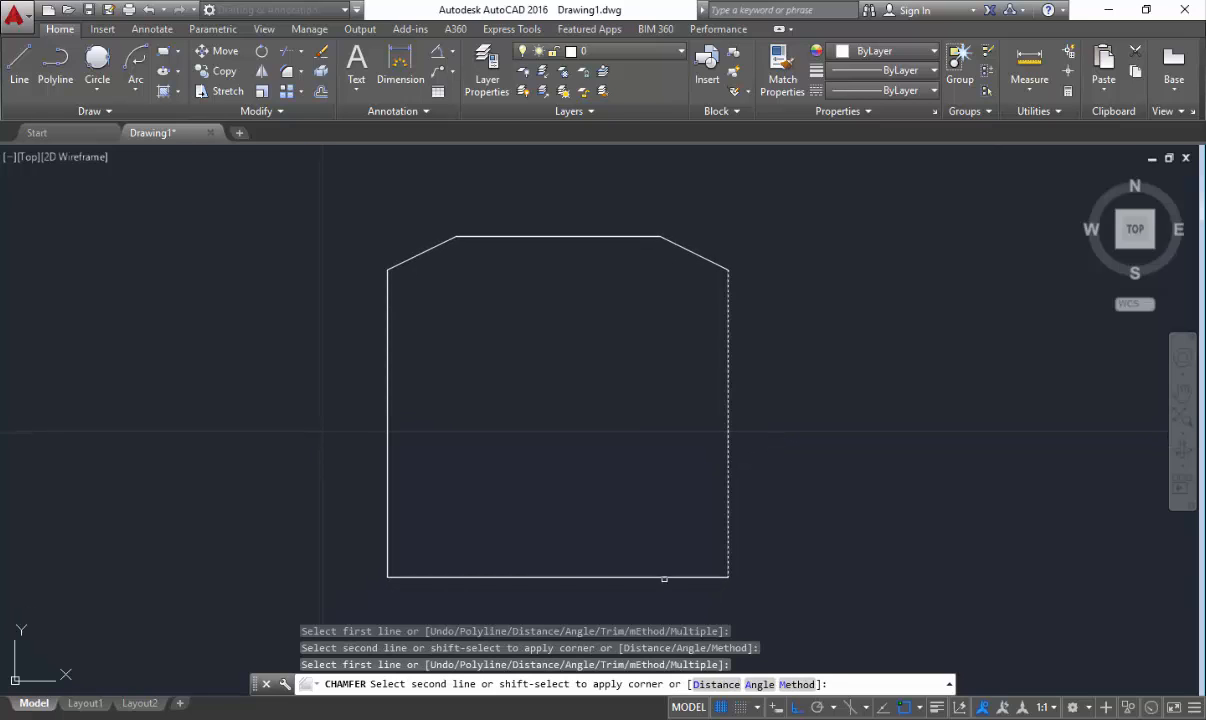
{"action": "left_click", "coordinate": [665, 577]}
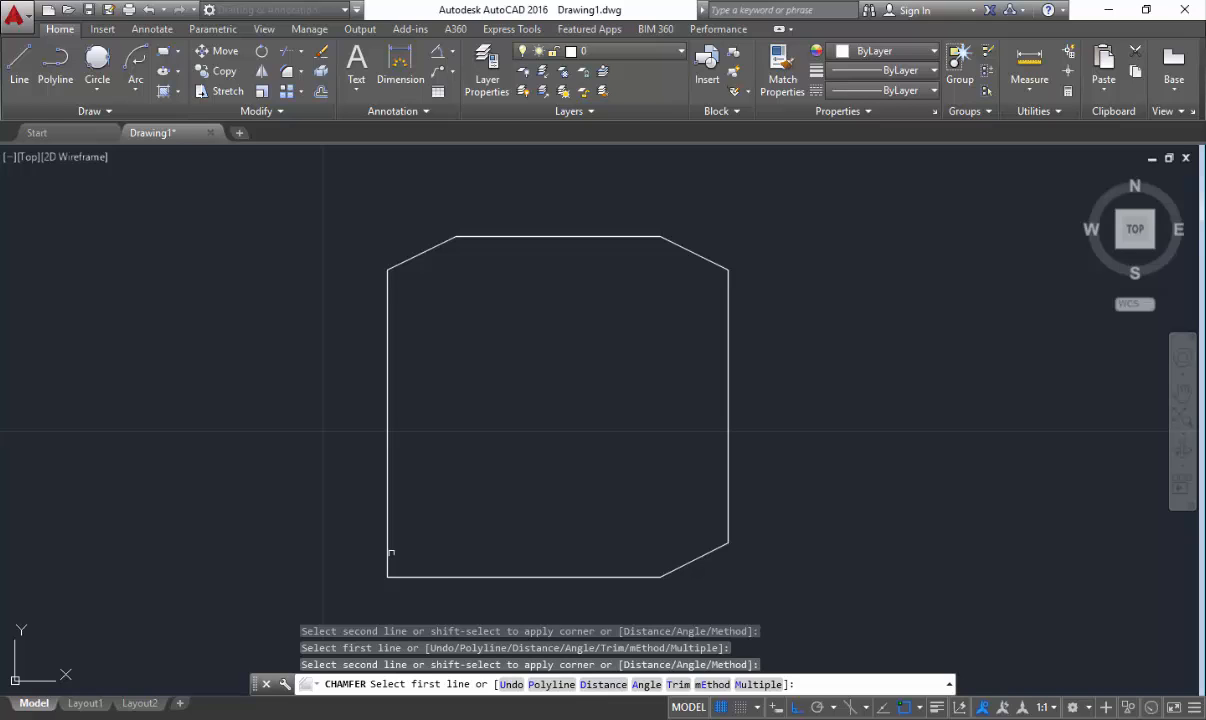
{"action": "left_click", "coordinate": [390, 551]}
{"action": "key", "text": "Escape"}
- Draw a vertical line about 18 units long to the right of the chamfered square
{"action": "scroll", "coordinate": [662, 474], "scroll_direction": "down", "scroll_amount": 2}
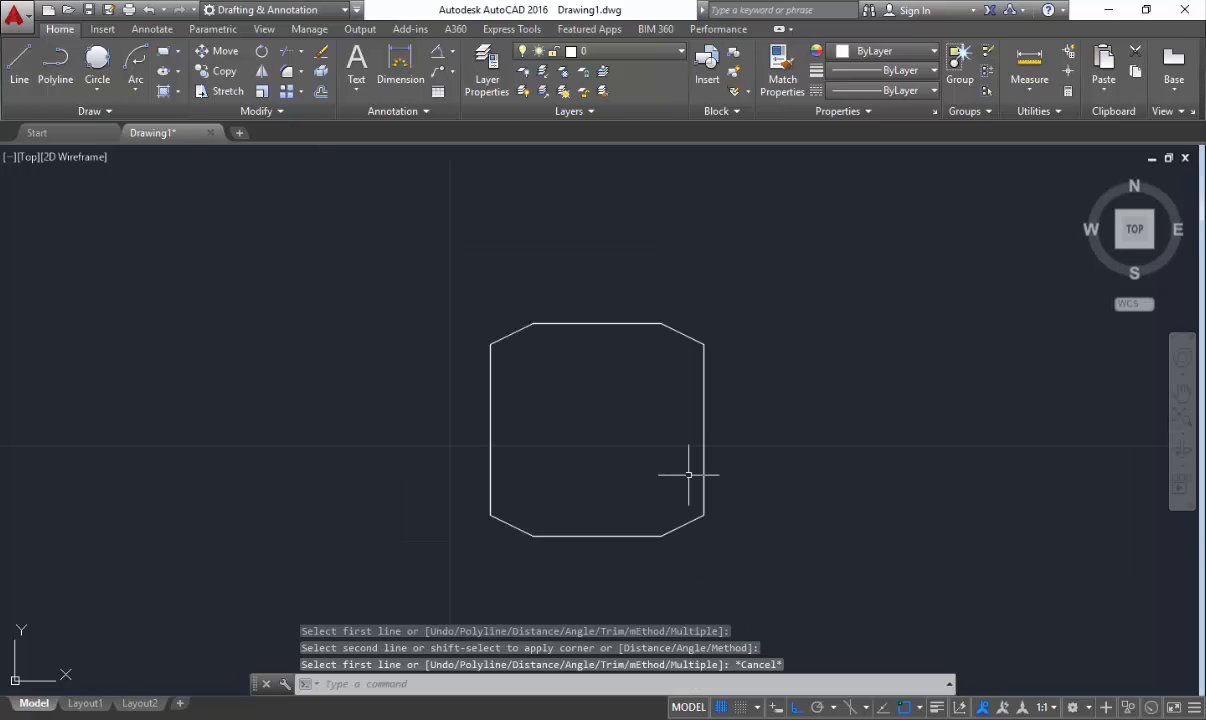
{"action": "middle_click_drag", "start_coordinate": [692, 480], "coordinate": [614, 477]}
{"action": "scroll", "coordinate": [614, 477], "scroll_direction": "down", "scroll_amount": 4}
{"action": "scroll", "coordinate": [696, 495], "scroll_direction": "up", "scroll_amount": 2}
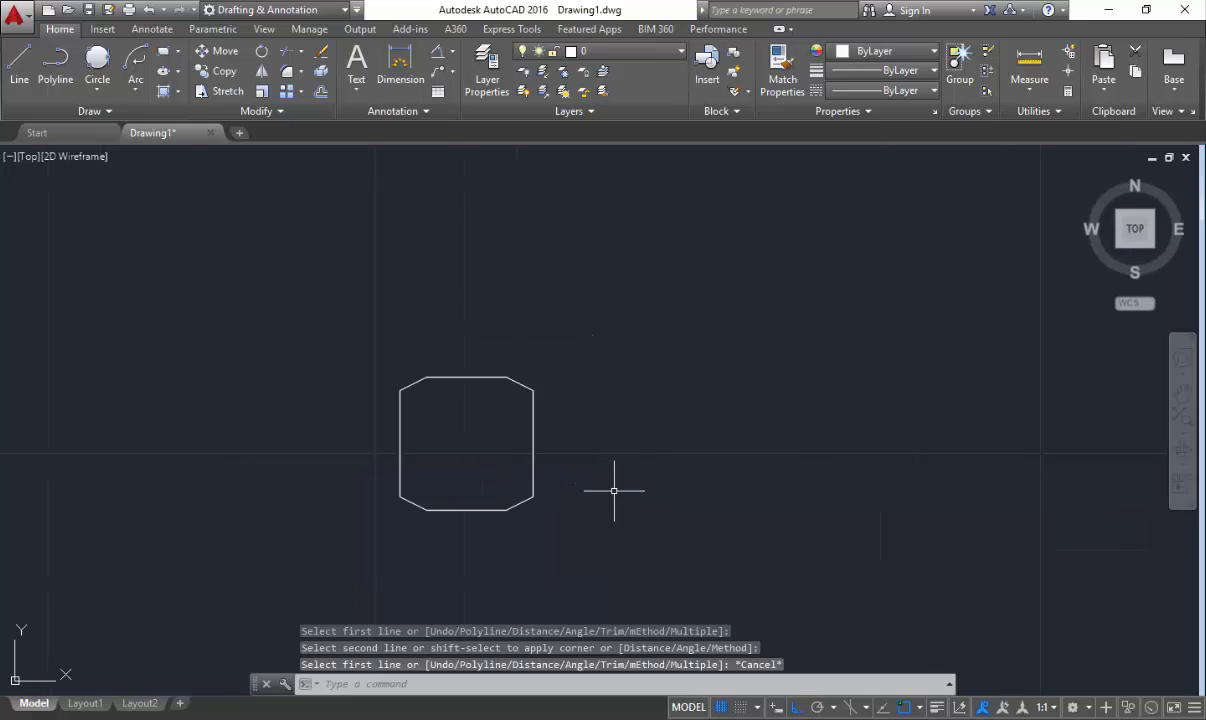
{"action": "type", "text": "l"}
{"action": "key", "text": "Return"}
{"action": "left_click", "coordinate": [630, 335]}
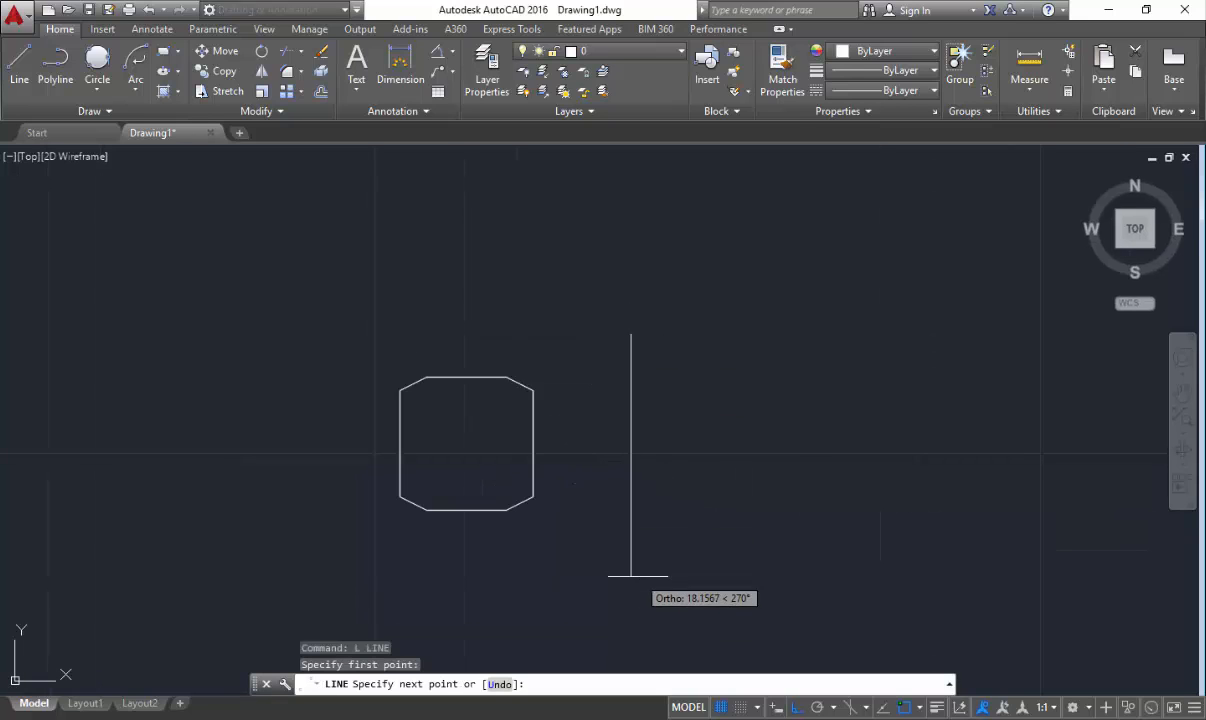
{"action": "left_click", "coordinate": [630, 576]}
{"action": "key", "text": "Escape"}
- Draw a shorter horizontal line crossing the vertical line near its middle
{"action": "key", "text": "Return"}
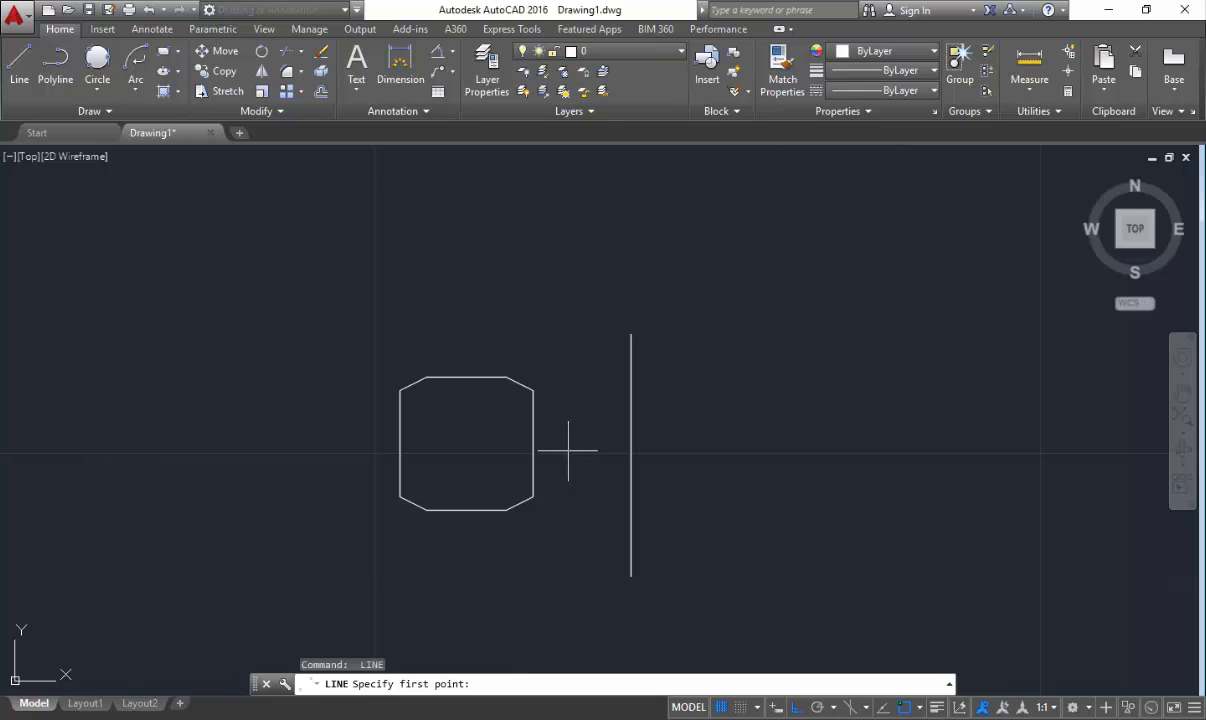
{"action": "left_click", "coordinate": [565, 449]}
{"action": "left_click", "coordinate": [701, 456]}
{"action": "key", "text": "Escape"}
- Start Chamfer for the crossing lines by angle, with length 1 on the first line, angle 45 and the Multiple option
{"action": "scroll", "coordinate": [641, 450], "scroll_direction": "up", "scroll_amount": 2}
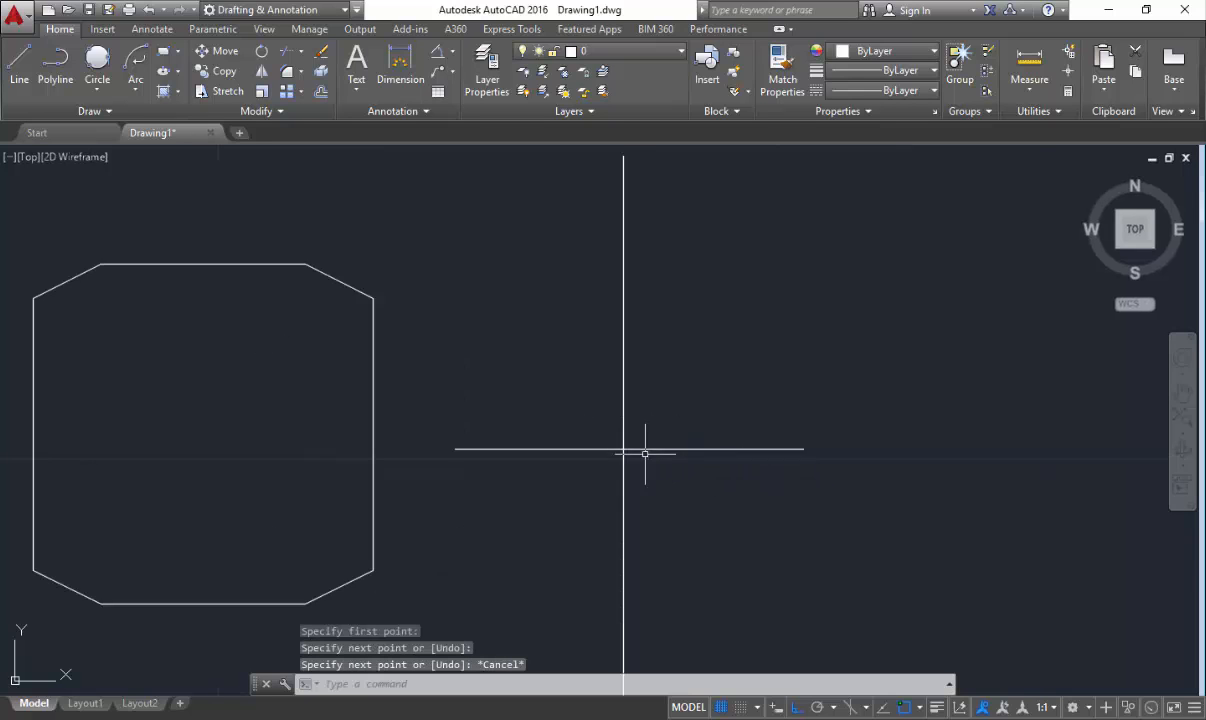
{"action": "middle_click_drag", "start_coordinate": [641, 450], "coordinate": [652, 491]}
{"action": "type", "text": "cha"}
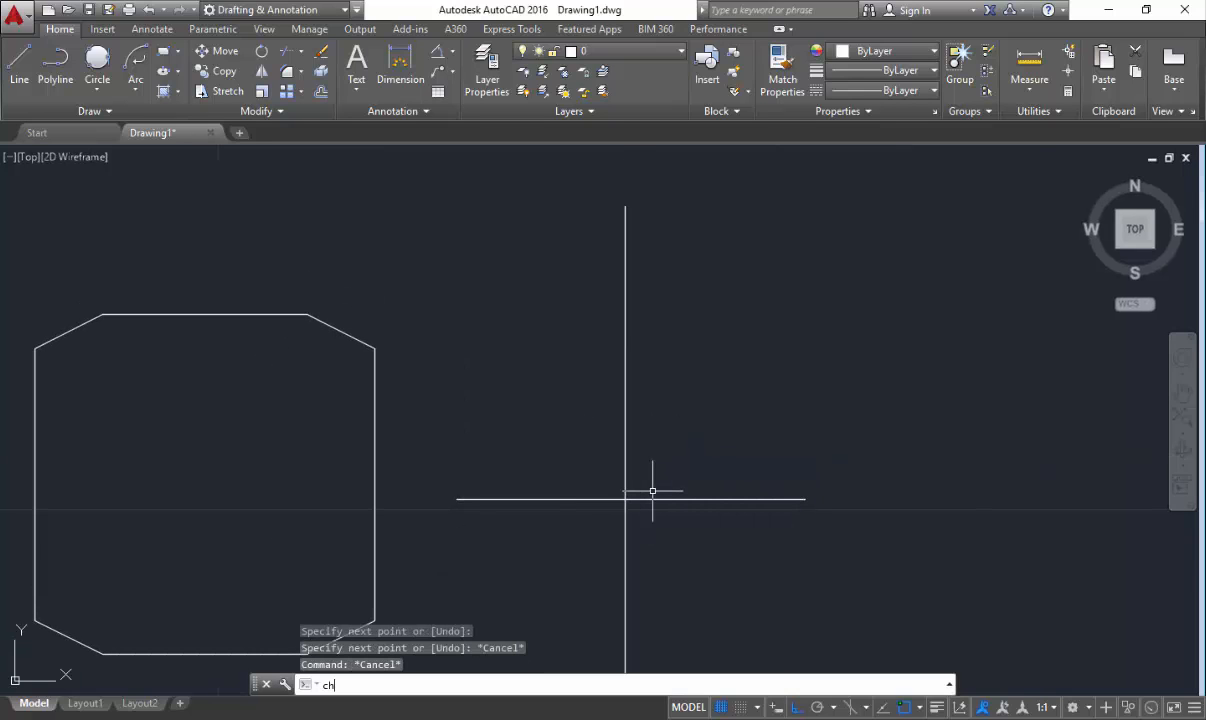
{"action": "key", "text": "Return"}
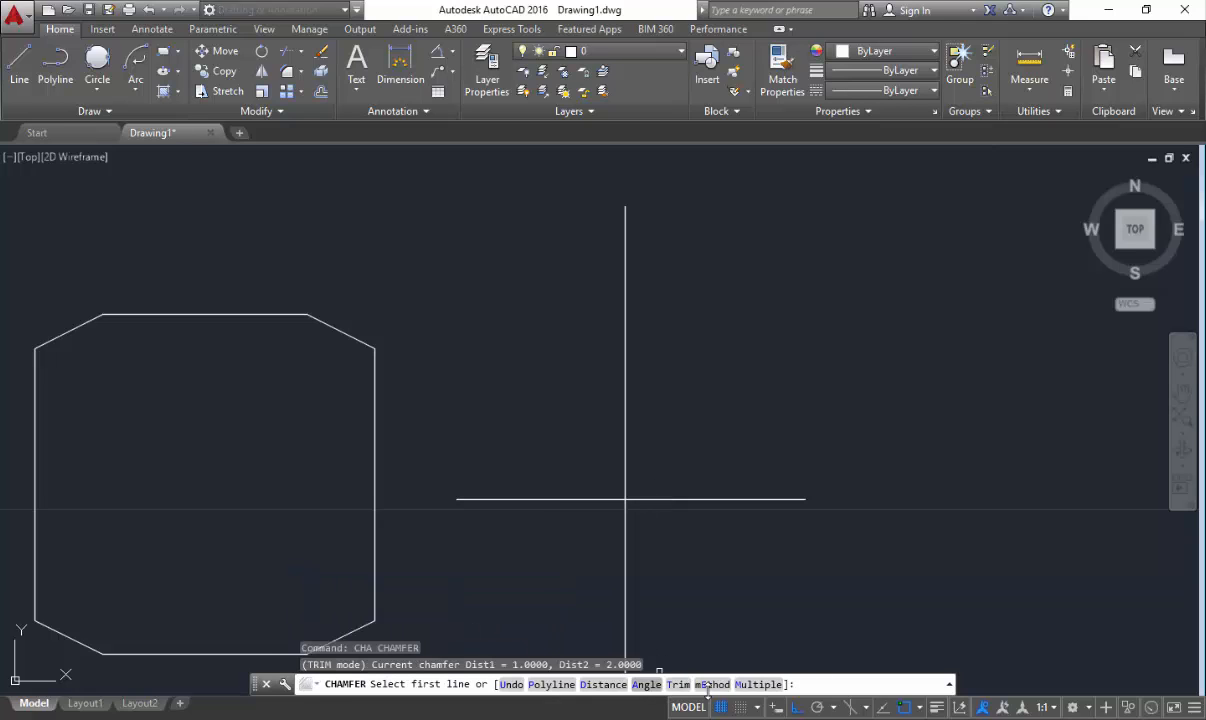
{"action": "type", "text": "a"}
{"action": "key", "text": "Return"}
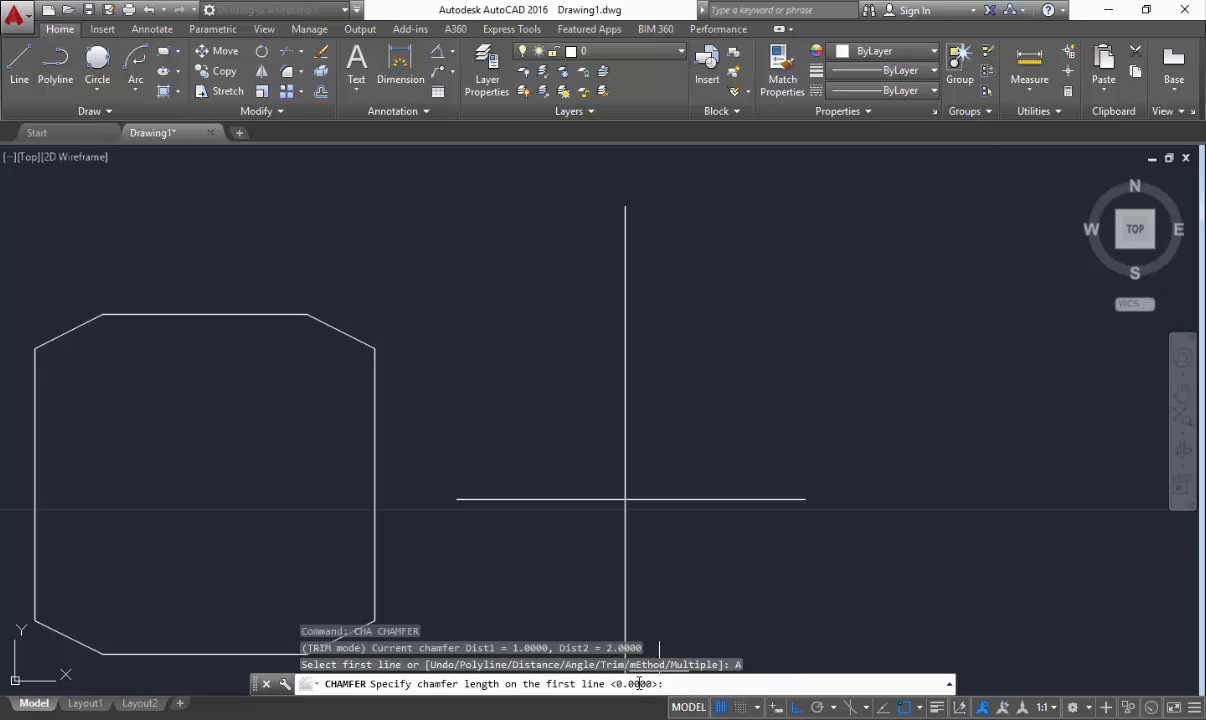
{"action": "type", "text": "1"}
{"action": "key", "text": "Return"}
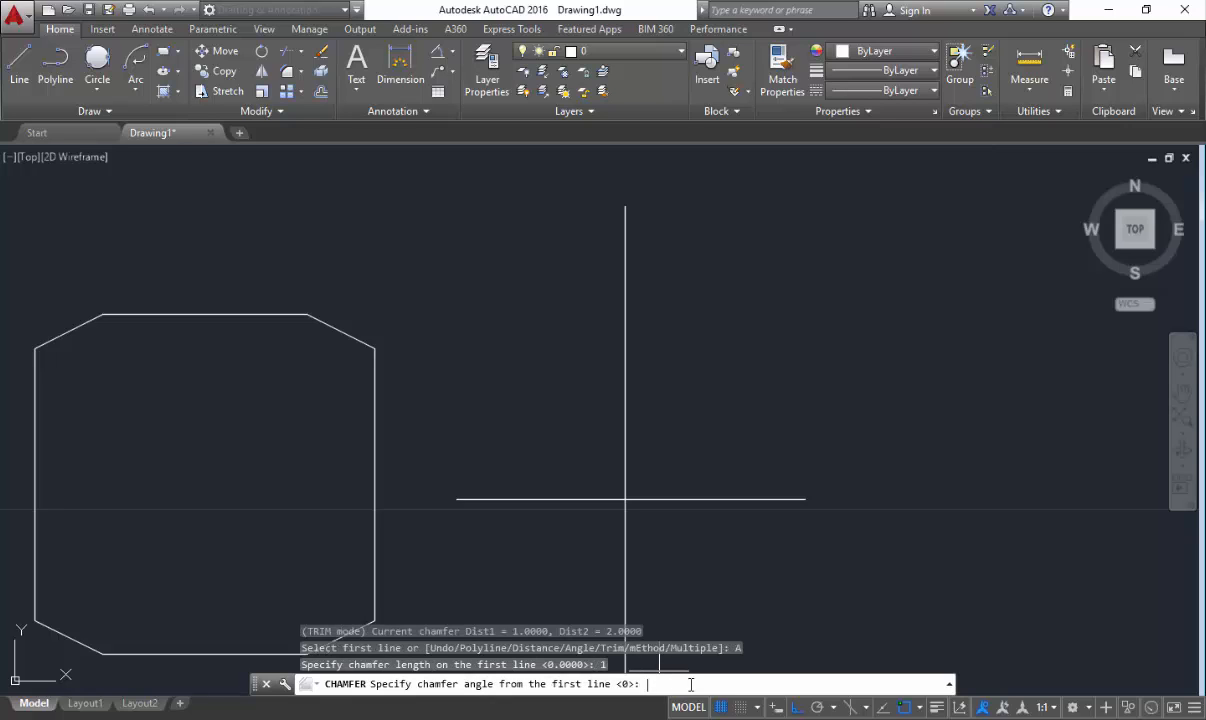
{"action": "type", "text": "45"}
{"action": "key", "text": "Return"}
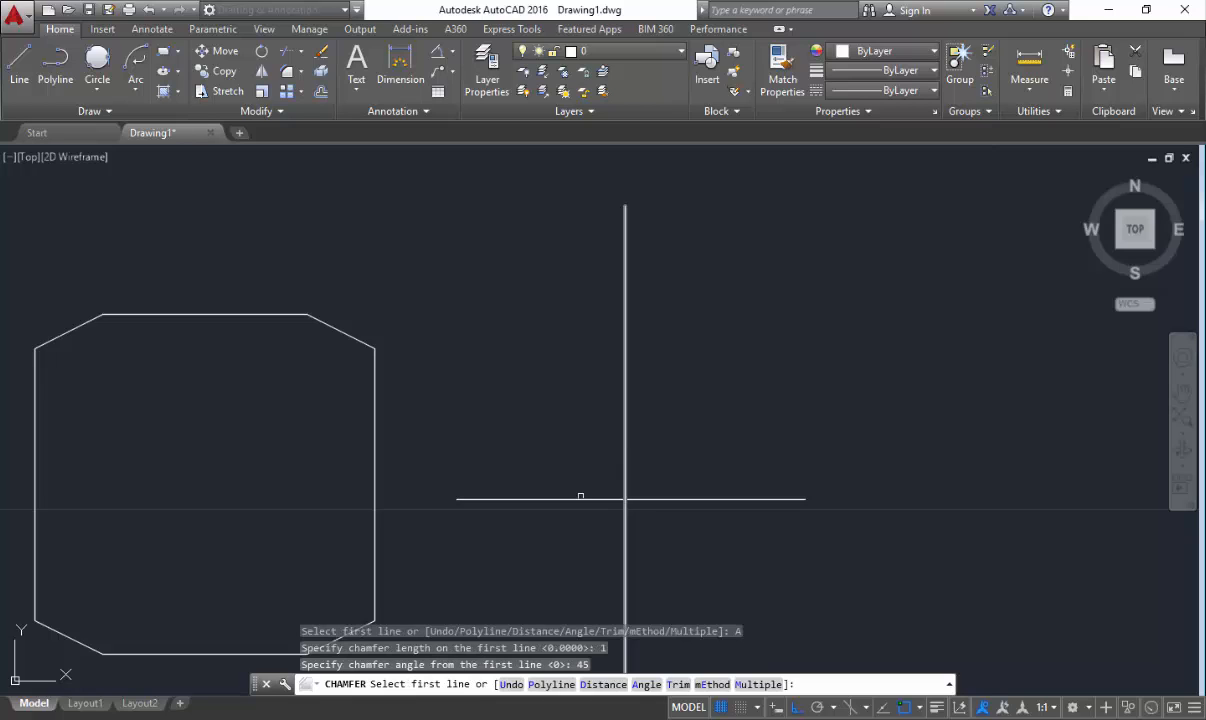
{"action": "left_click", "coordinate": [758, 685]}
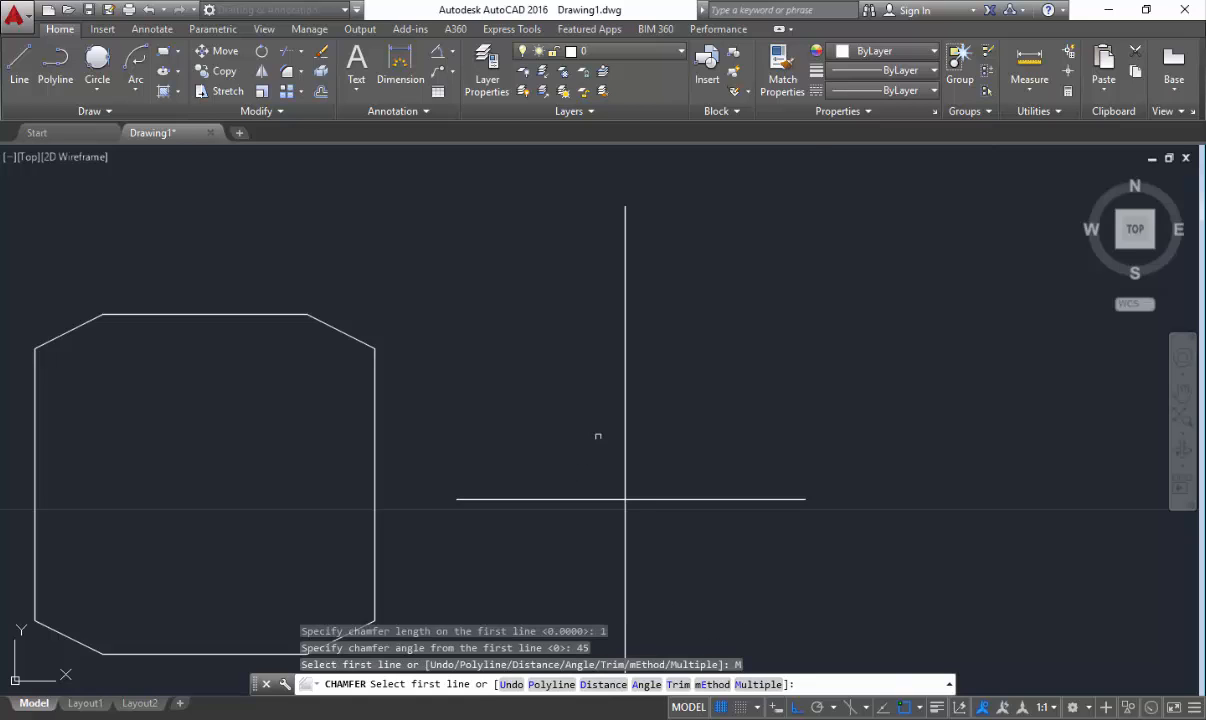
- Try chamfering the crossing's upper-left corner in Trim mode, picking the horizontal line before the vertical one, and undo that chamfer
{"action": "scroll", "coordinate": [655, 537], "scroll_direction": "up", "scroll_amount": 2}
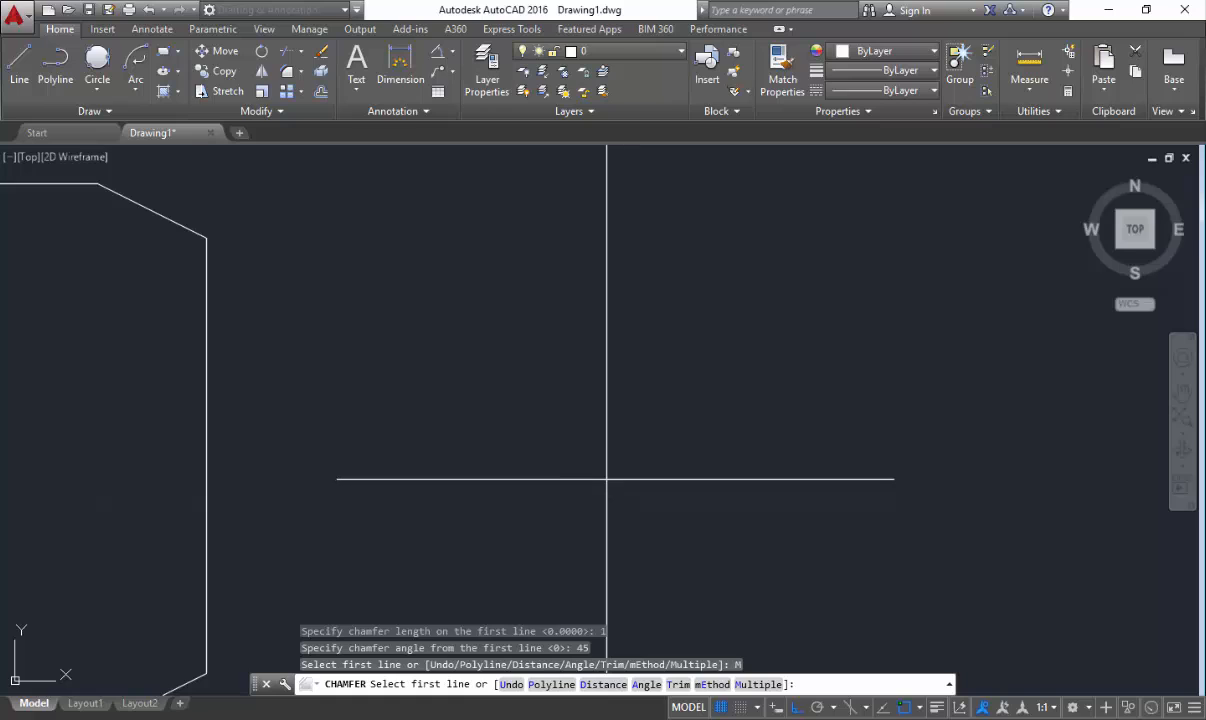
{"action": "left_click", "coordinate": [606, 479]}
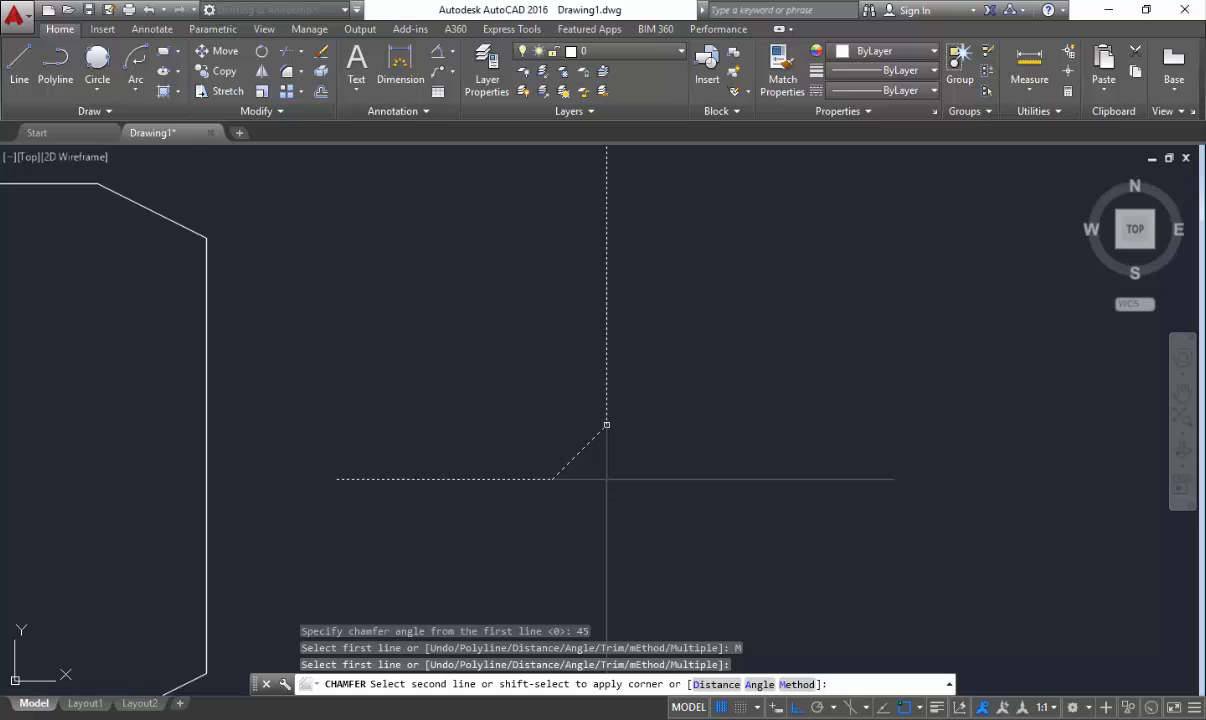
{"action": "left_click", "coordinate": [606, 424]}
{"action": "scroll", "coordinate": [622, 375], "scroll_direction": "down", "scroll_amount": 1}
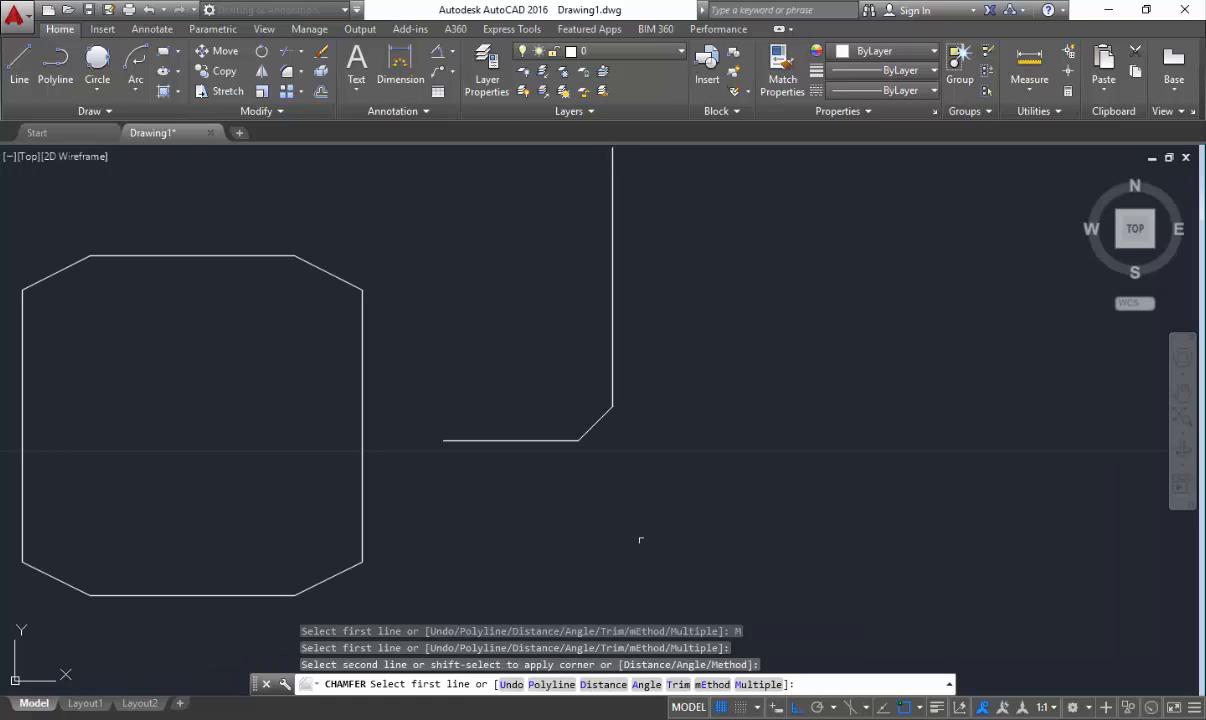
{"action": "key", "text": "ctrl+z"}
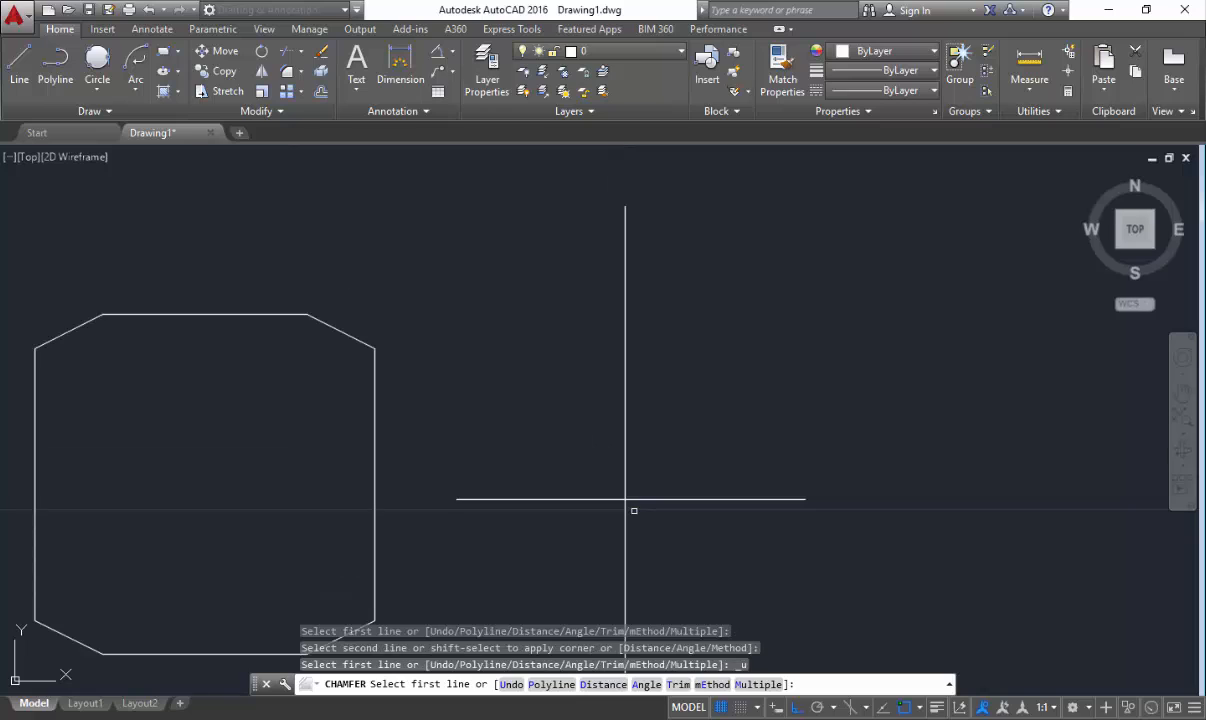
- Switch the chamfer to No trim and chamfer the upper-left and upper-right corners of the crossing, picking the horizontal line first
{"action": "left_click", "coordinate": [678, 685]}
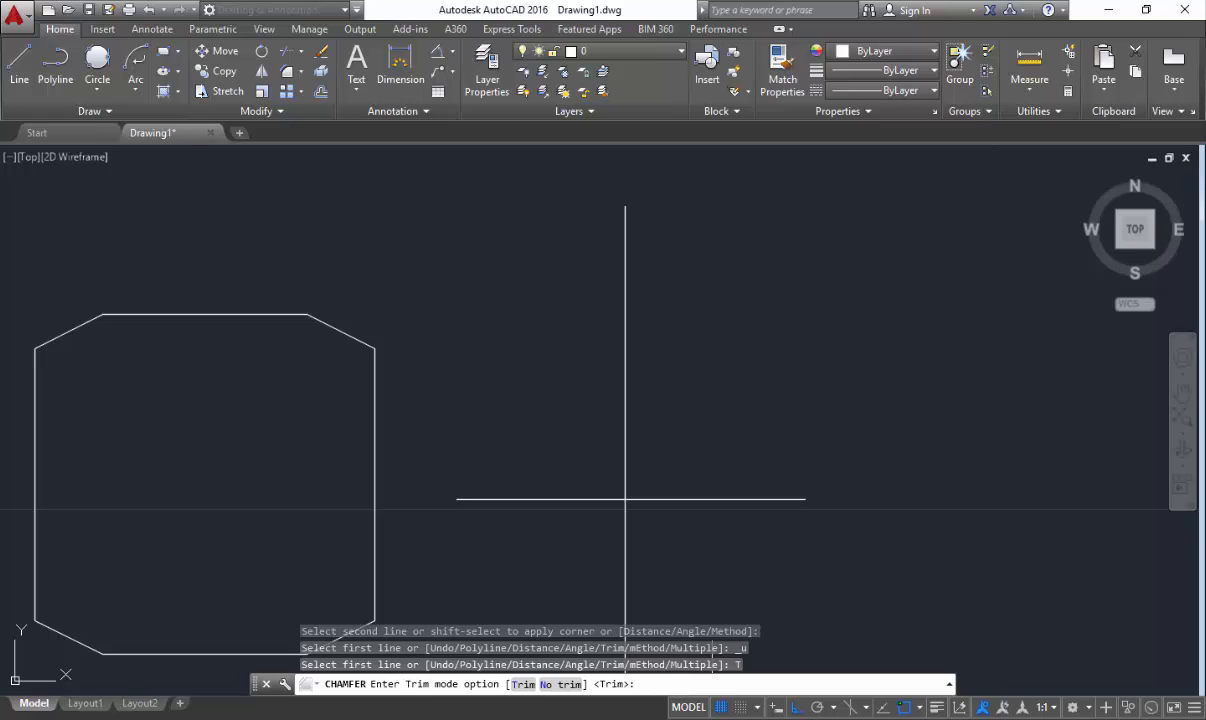
{"action": "type", "text": "N"}
{"action": "key", "text": "Return"}
{"action": "scroll", "coordinate": [625, 498], "scroll_direction": "up", "scroll_amount": 2}
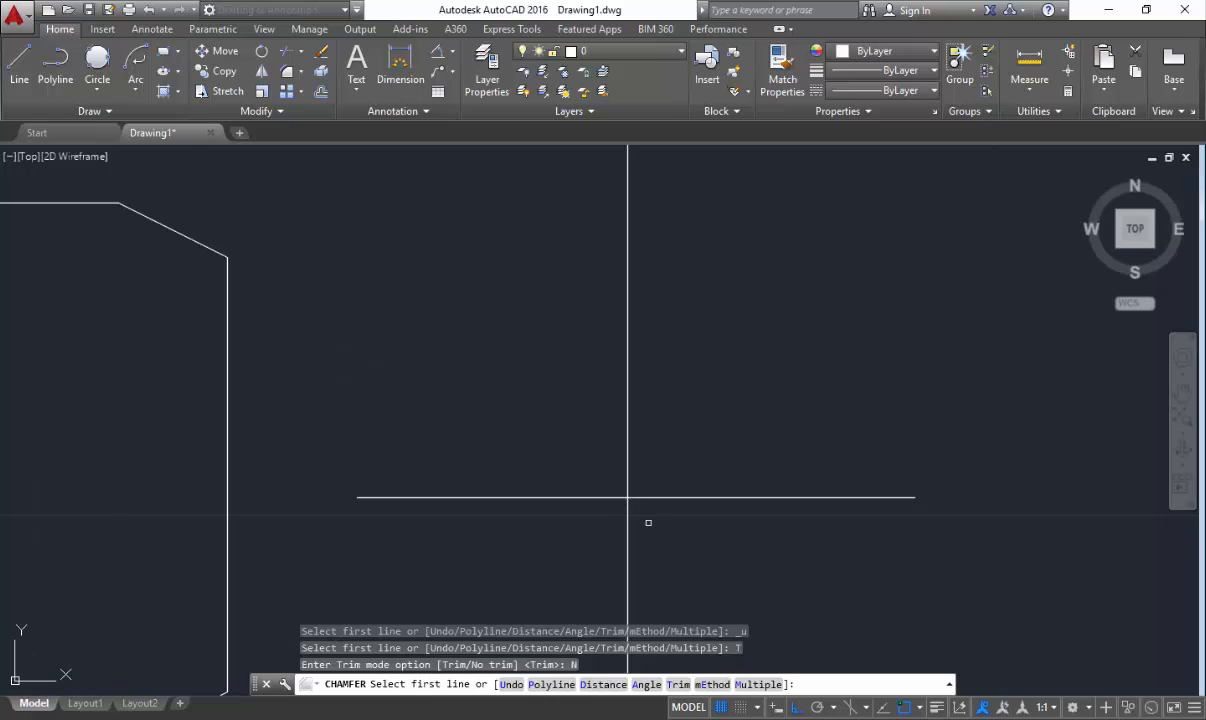
{"action": "middle_click_drag", "start_coordinate": [610, 492], "coordinate": [570, 461]}
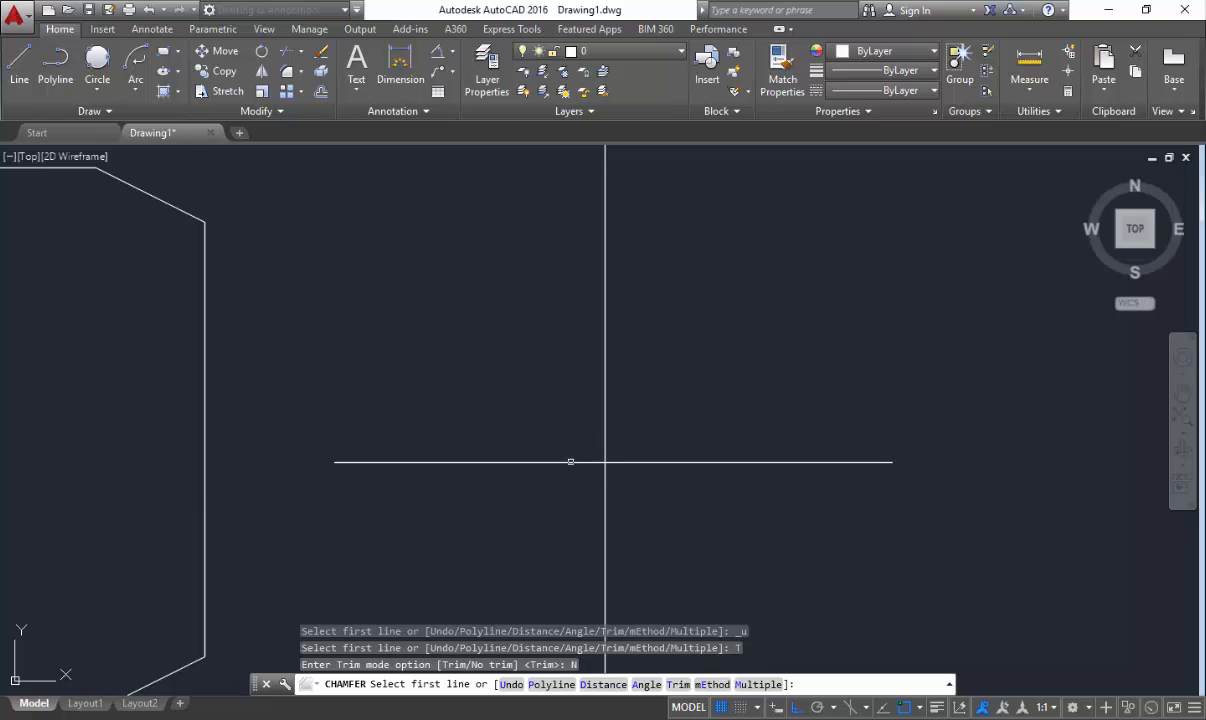
{"action": "left_click", "coordinate": [571, 462]}
{"action": "left_click", "coordinate": [605, 438]}
{"action": "left_click", "coordinate": [620, 462]}
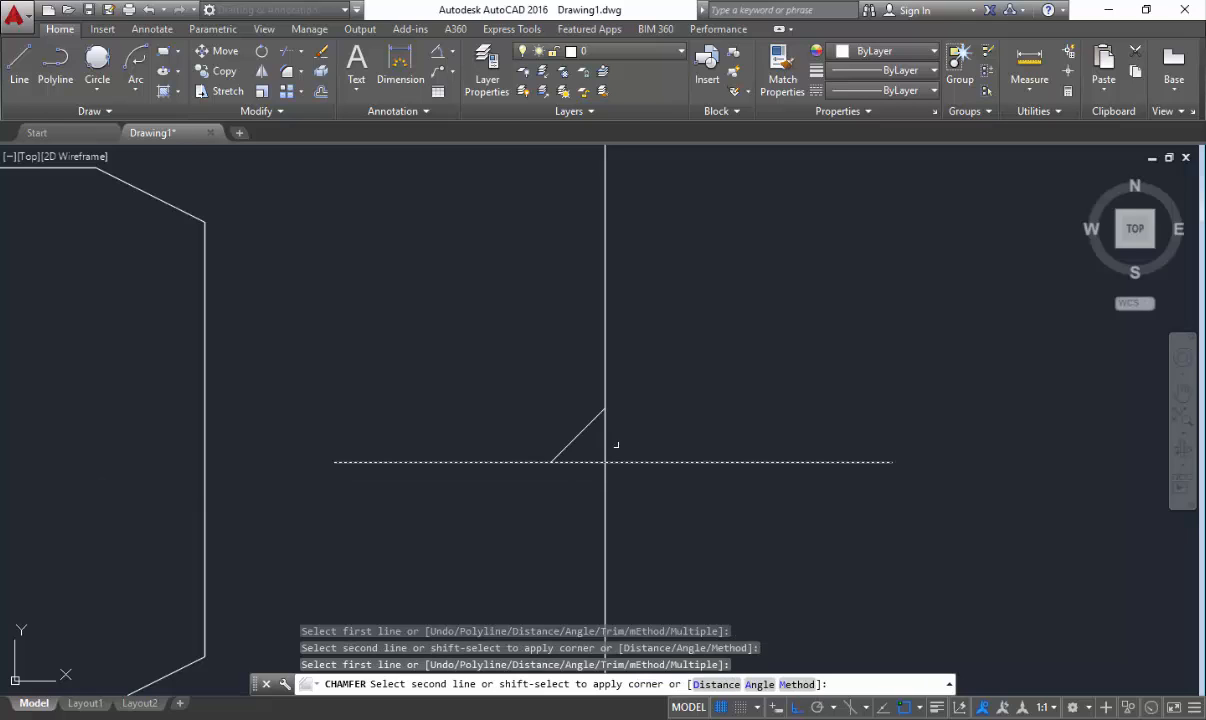
{"action": "left_click", "coordinate": [605, 439]}
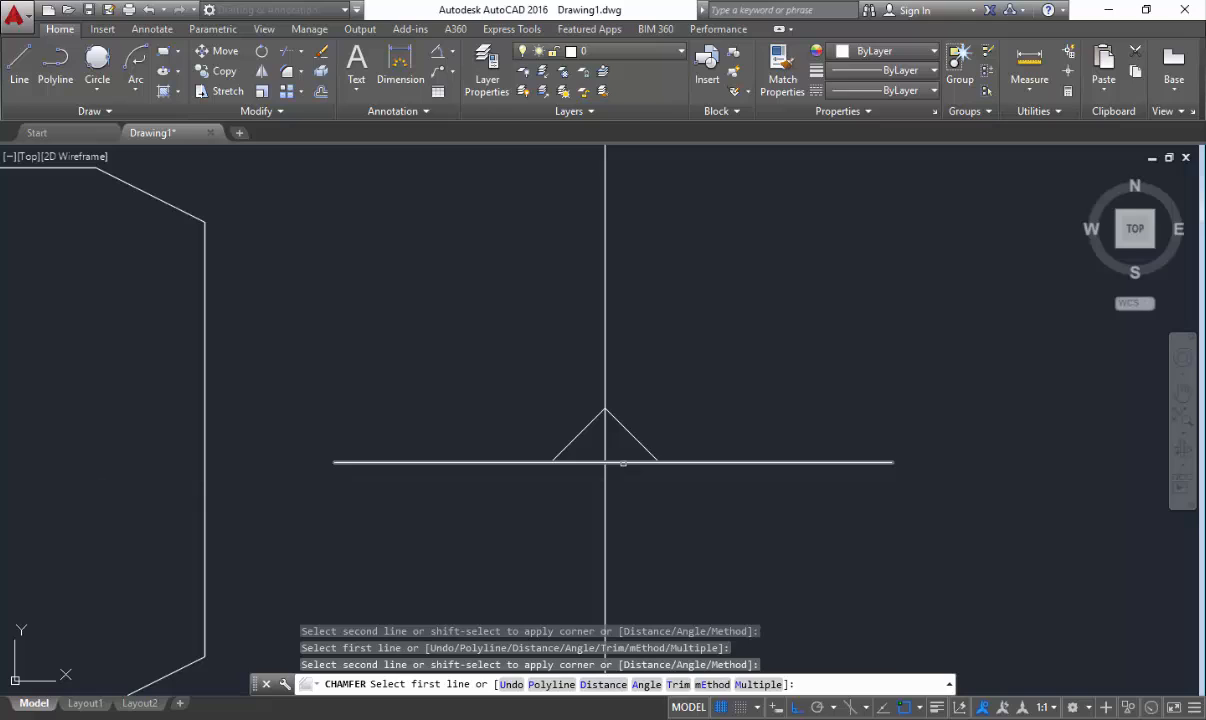
- Chamfer the lower-right and lower-left corners of the crossing lines to close the diamond, and end the command
{"action": "left_click", "coordinate": [623, 463]}
{"action": "left_click", "coordinate": [605, 485]}
{"action": "left_click", "coordinate": [605, 485]}
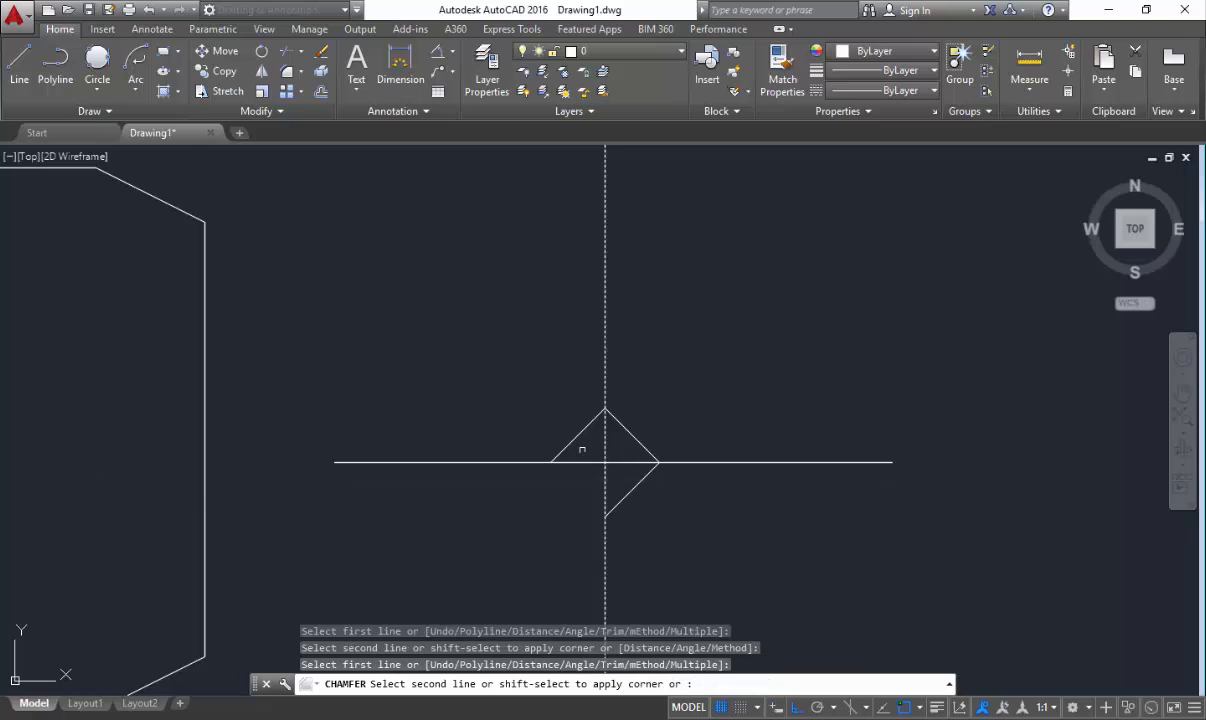
{"action": "left_click", "coordinate": [592, 462]}
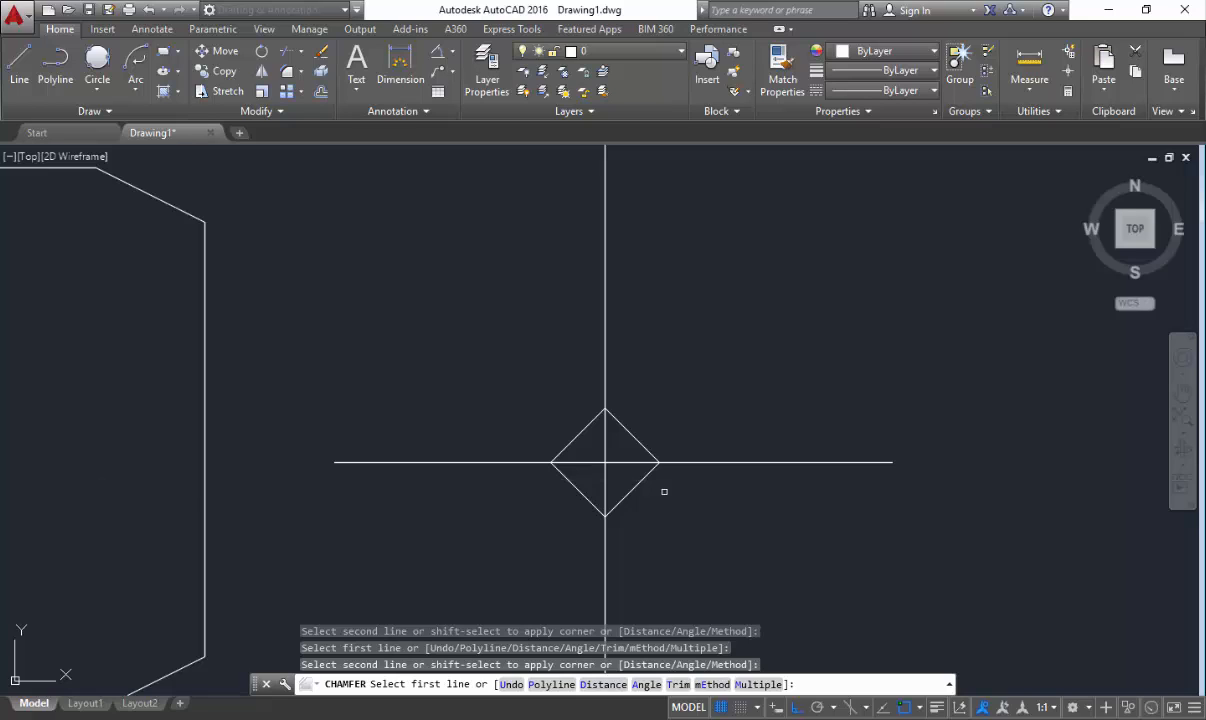
{"action": "key", "text": "Escape"}
{"action": "type", "text": "tr"}
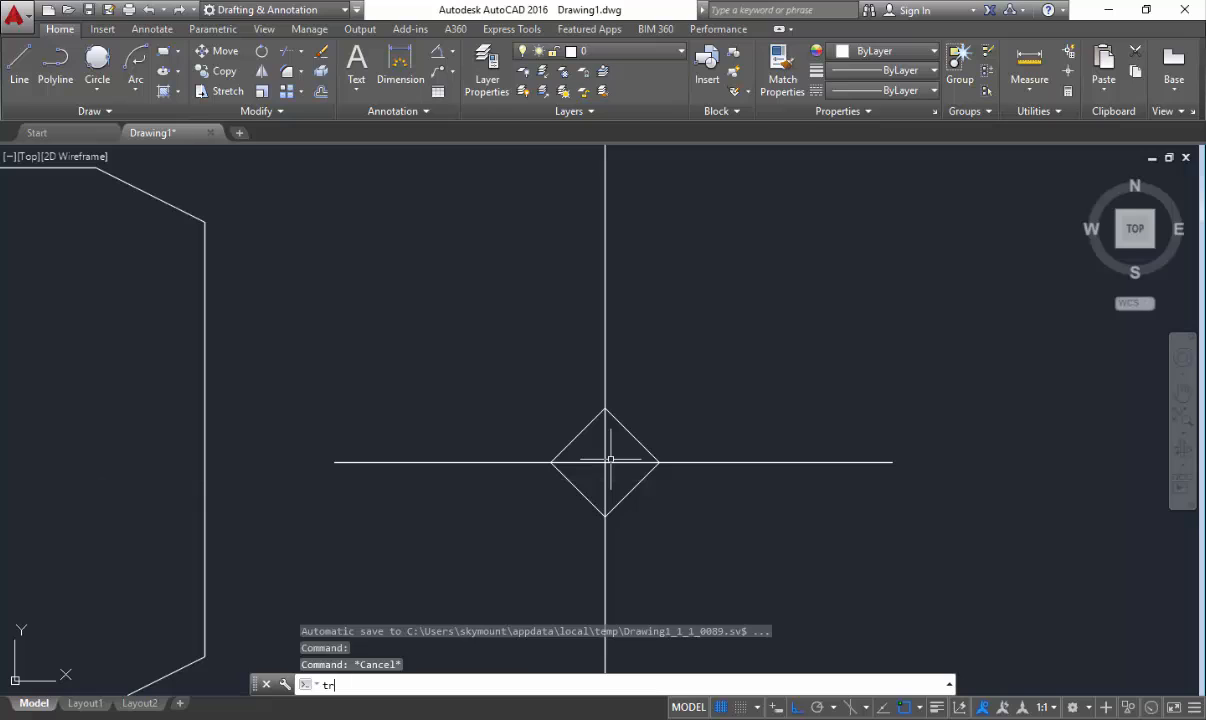
{"action": "key", "text": "Return"}
{"action": "left_click", "coordinate": [628, 477]}
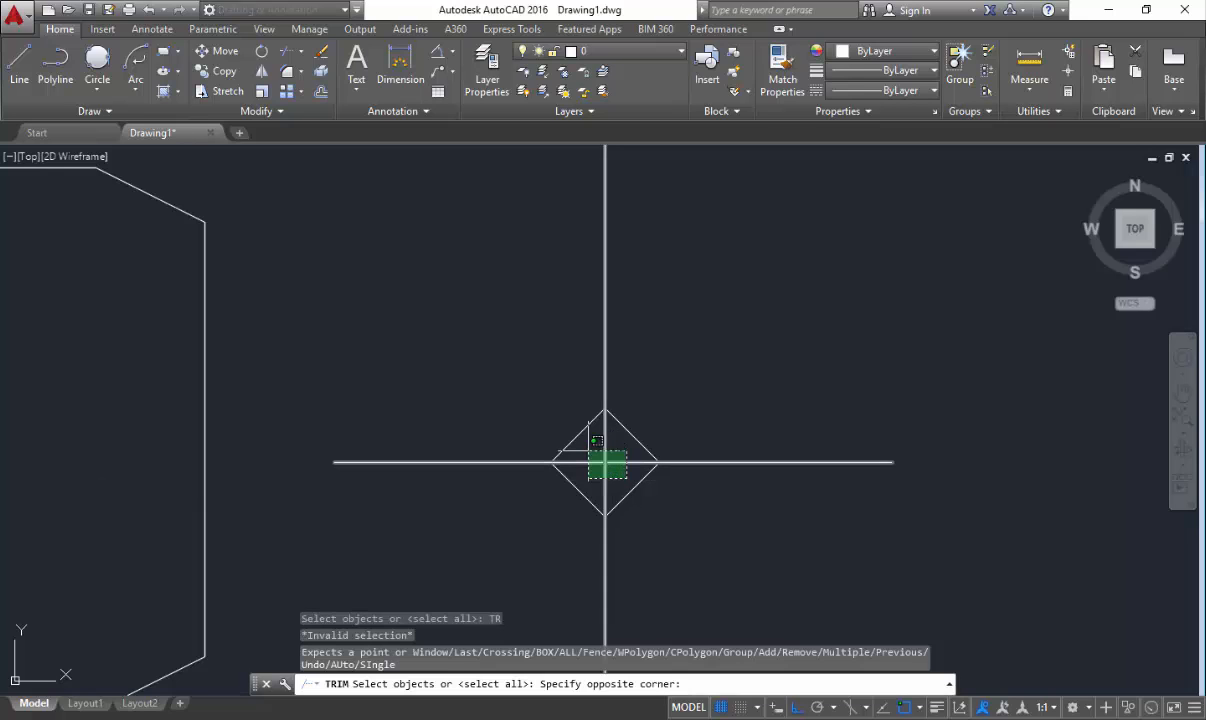
{"action": "left_click", "coordinate": [604, 449]}
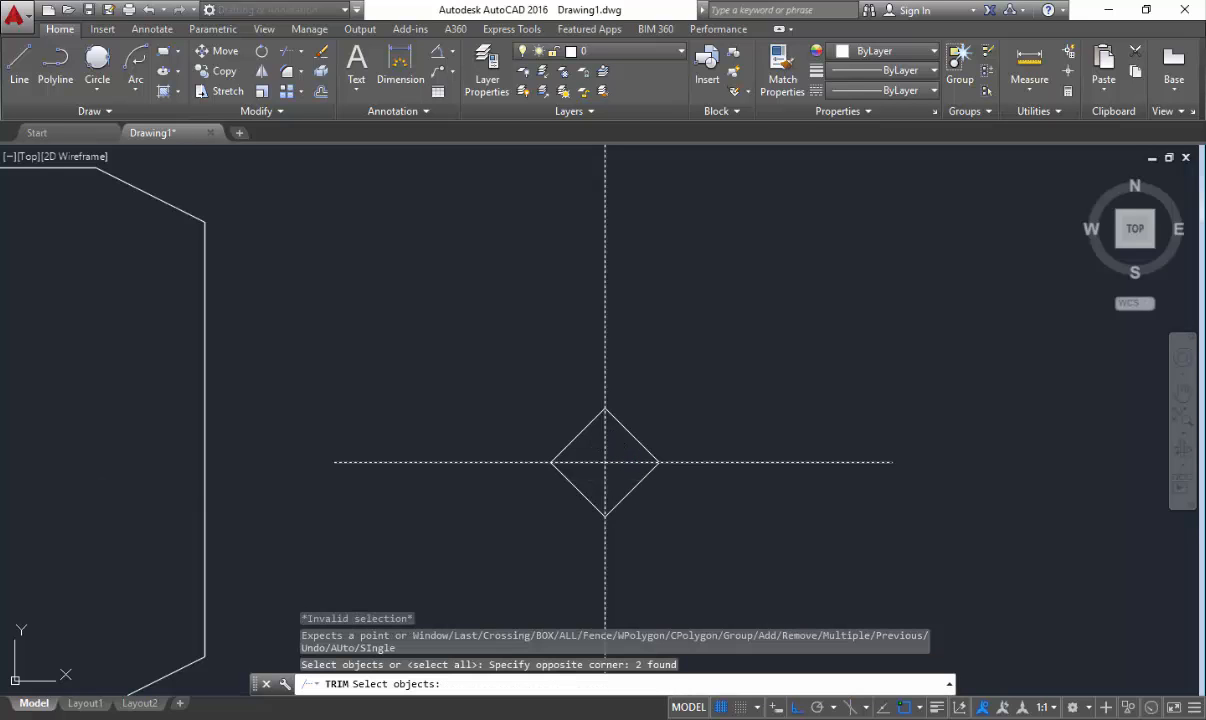
{"action": "key", "text": "Escape"}
{"action": "key", "text": "Escape"}
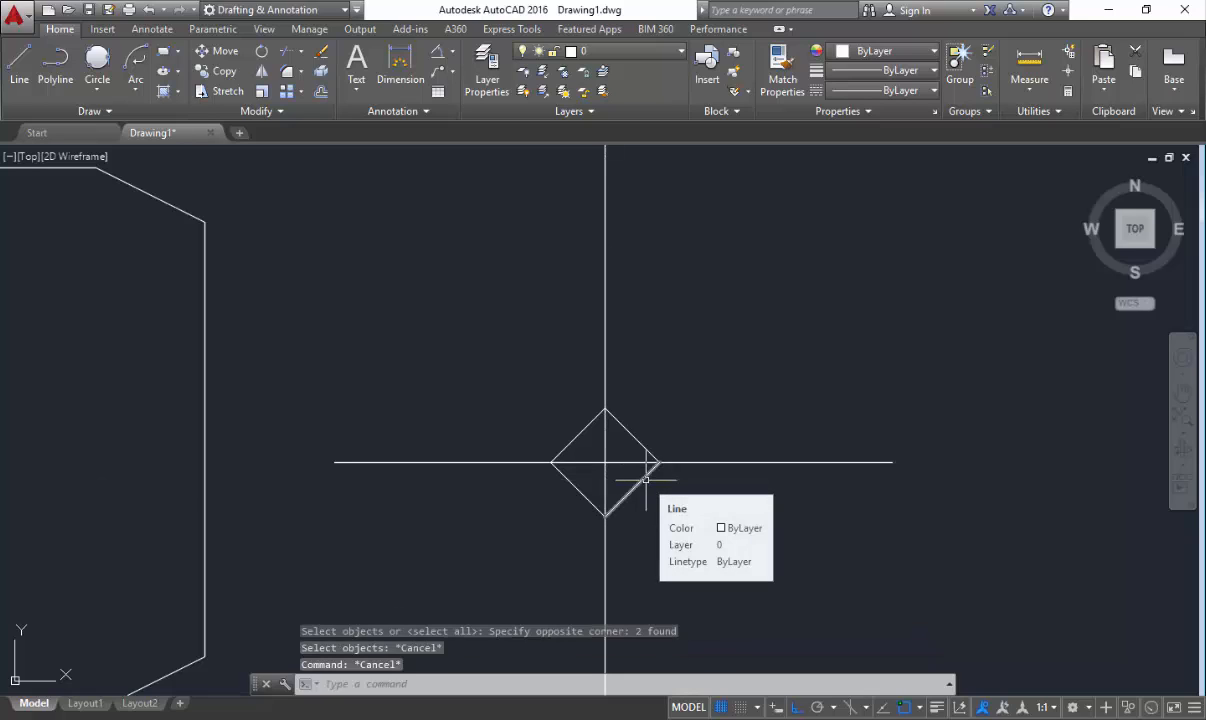
- Trim away the line segments inside the diamond, using all objects as cutting edges and a crossing window, and end the command
{"action": "key", "text": "Return"}
{"action": "key", "text": "Return"}
{"action": "left_click", "coordinate": [646, 480]}
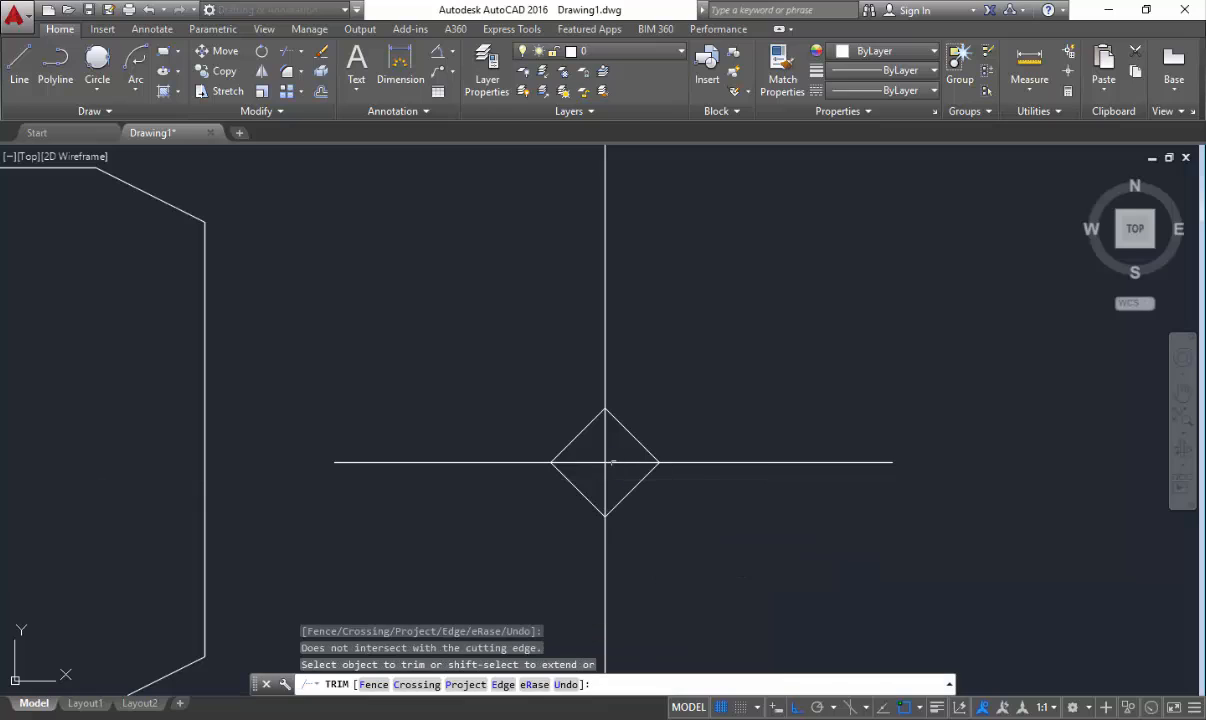
{"action": "left_click", "coordinate": [616, 478]}
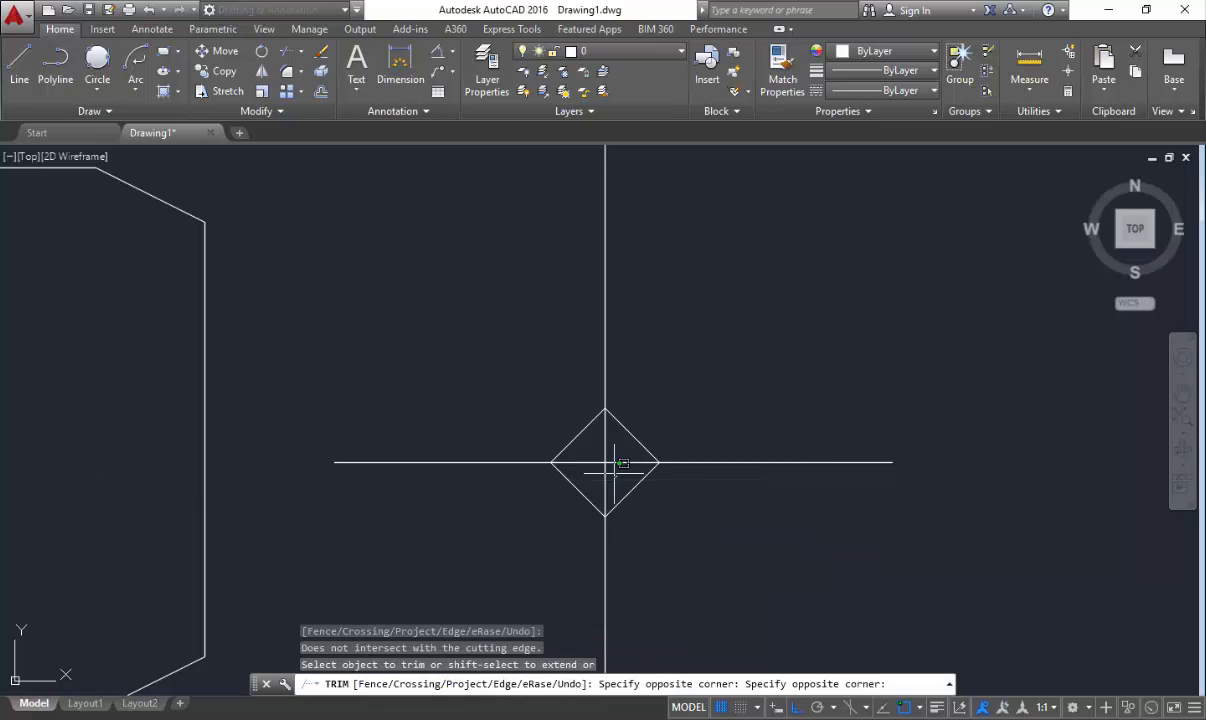
{"action": "left_click", "coordinate": [612, 472]}
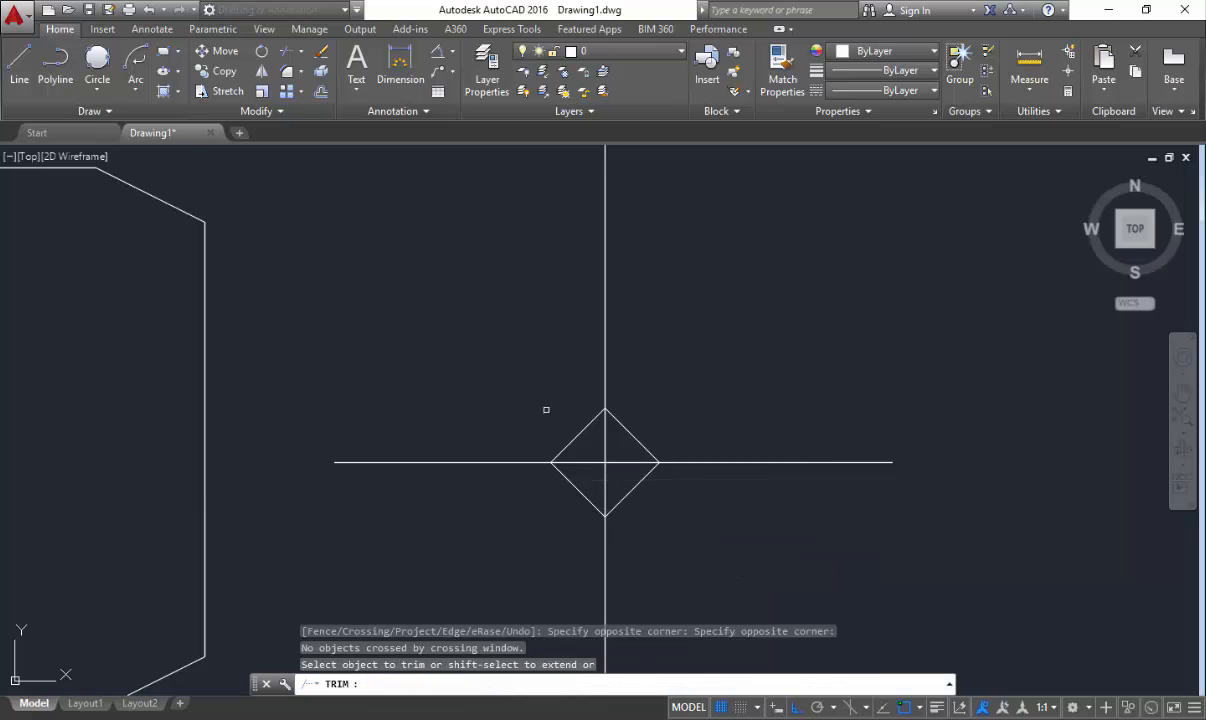
{"action": "left_click", "coordinate": [606, 445]}
{"action": "left_click", "coordinate": [617, 478]}
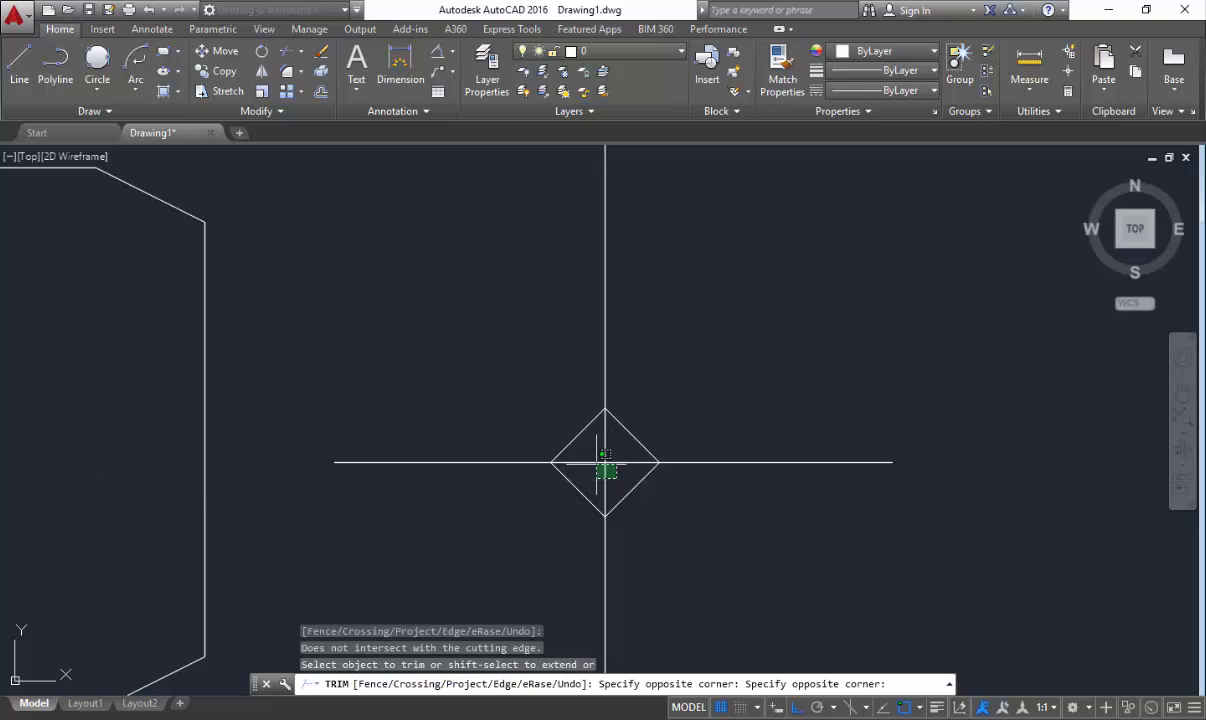
{"action": "left_click", "coordinate": [584, 428]}
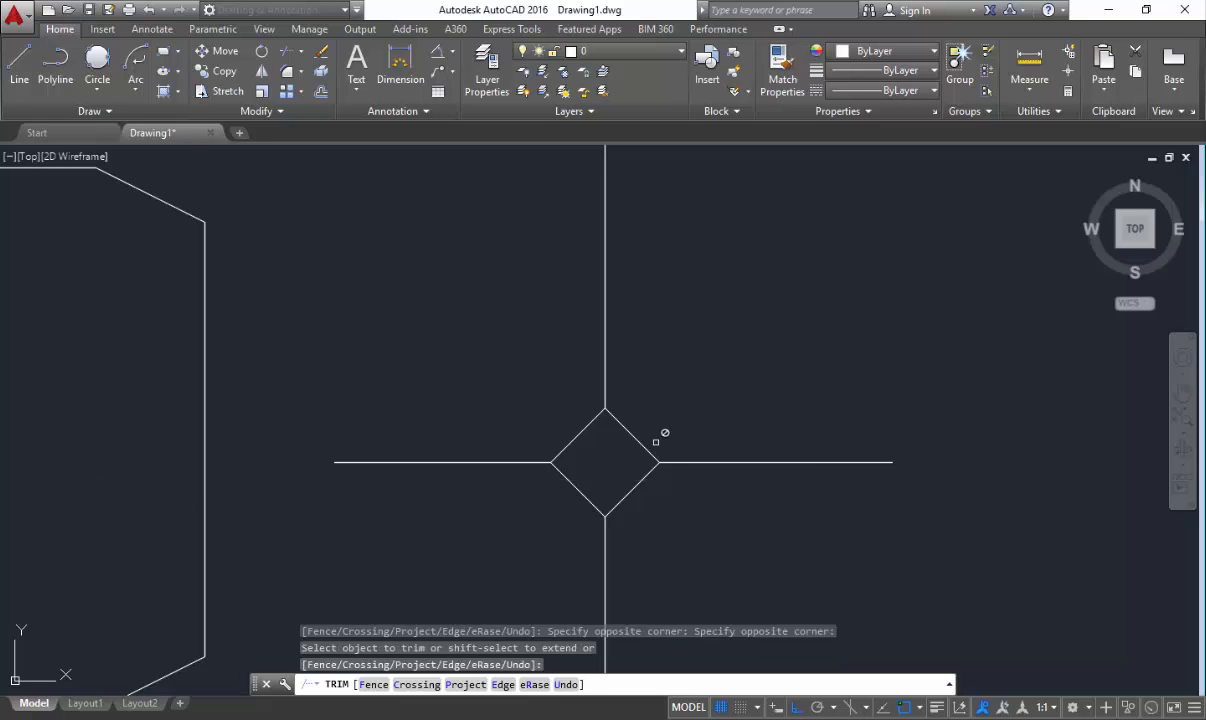
{"action": "scroll", "coordinate": [656, 441], "scroll_direction": "down", "scroll_amount": 2}
{"action": "key", "text": "Escape"}
{"action": "key", "text": "Escape"}
- Draw a horizontal line right of the crossing lines and a separate vertical line to its lower right, without the two touching
{"action": "scroll", "coordinate": [686, 463], "scroll_direction": "down", "scroll_amount": 3}
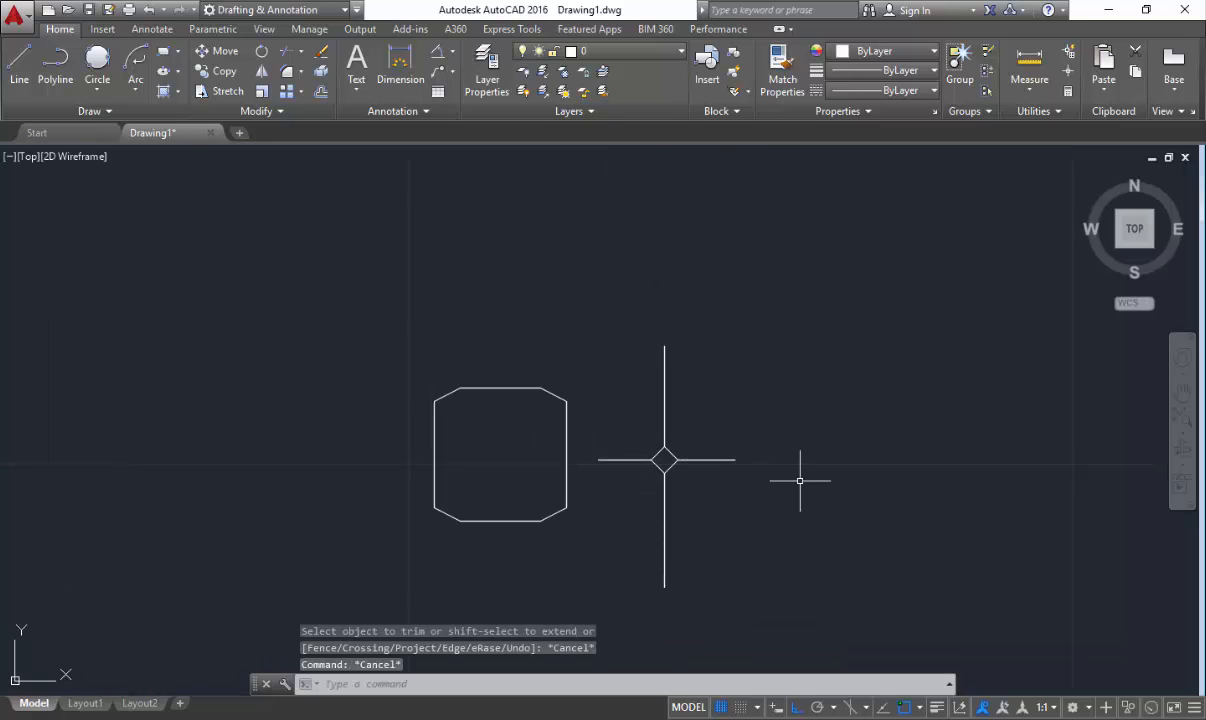
{"action": "middle_click_drag", "start_coordinate": [799, 479], "coordinate": [715, 490]}
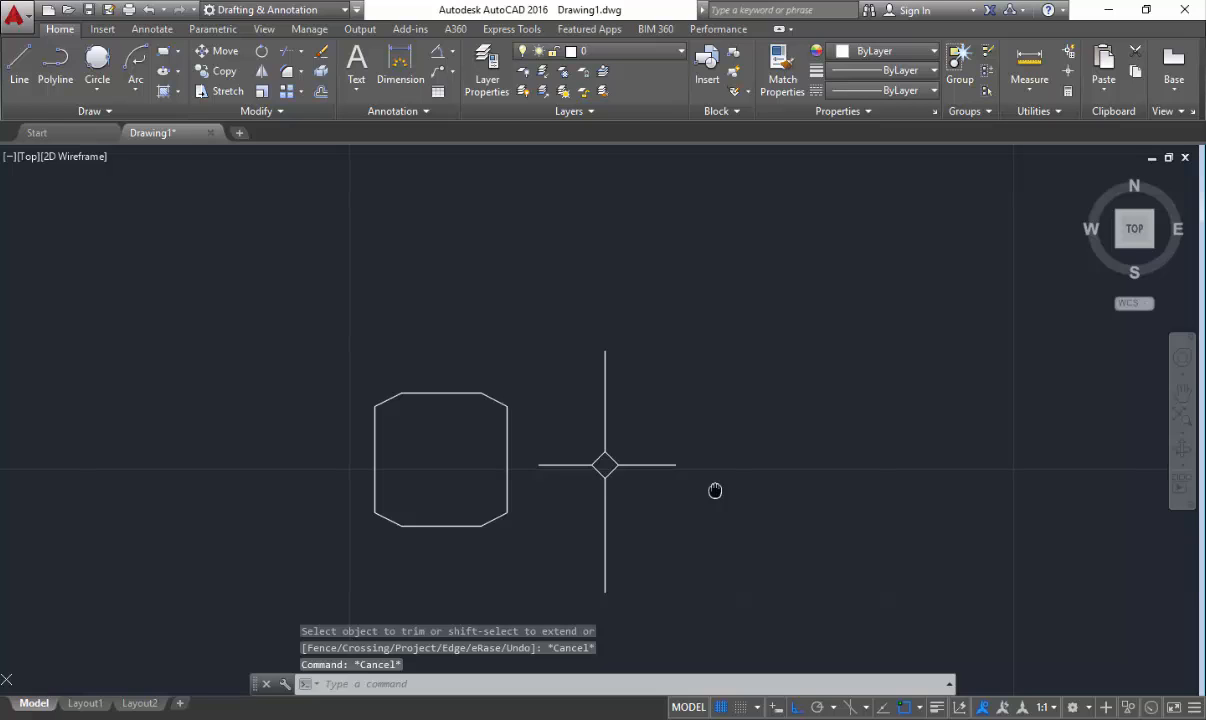
{"action": "middle_click_drag", "start_coordinate": [715, 490], "coordinate": [703, 485]}
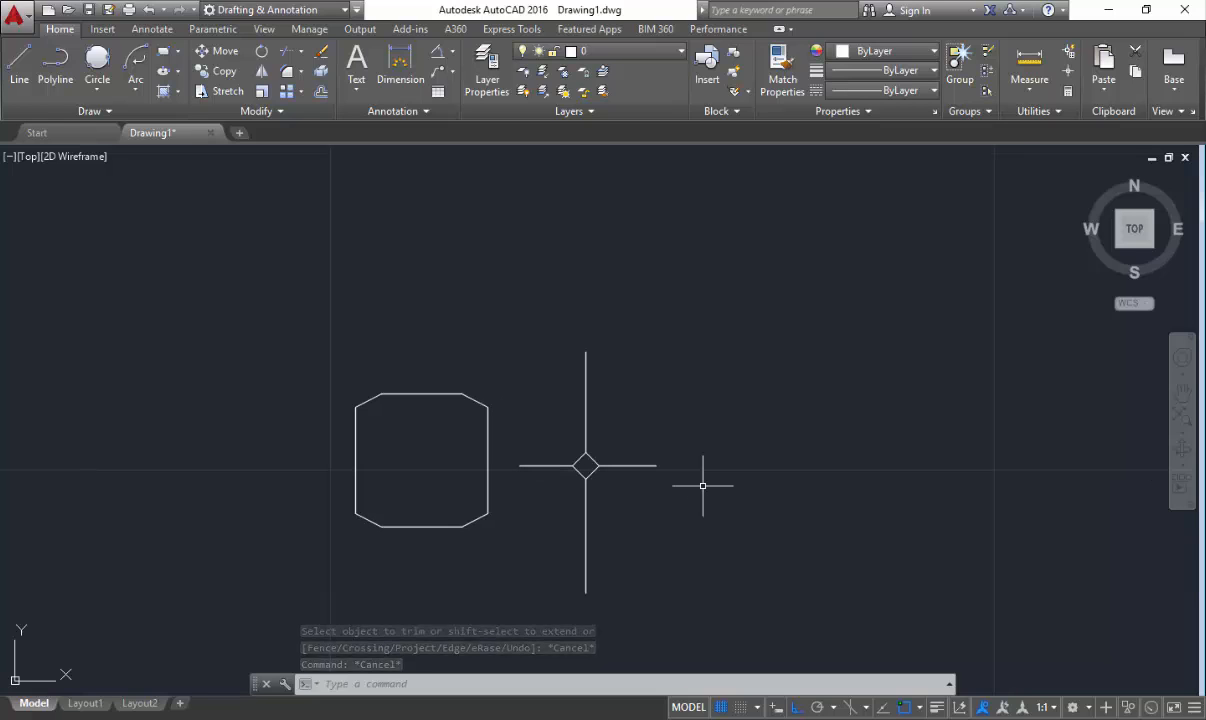
{"action": "type", "text": "L"}
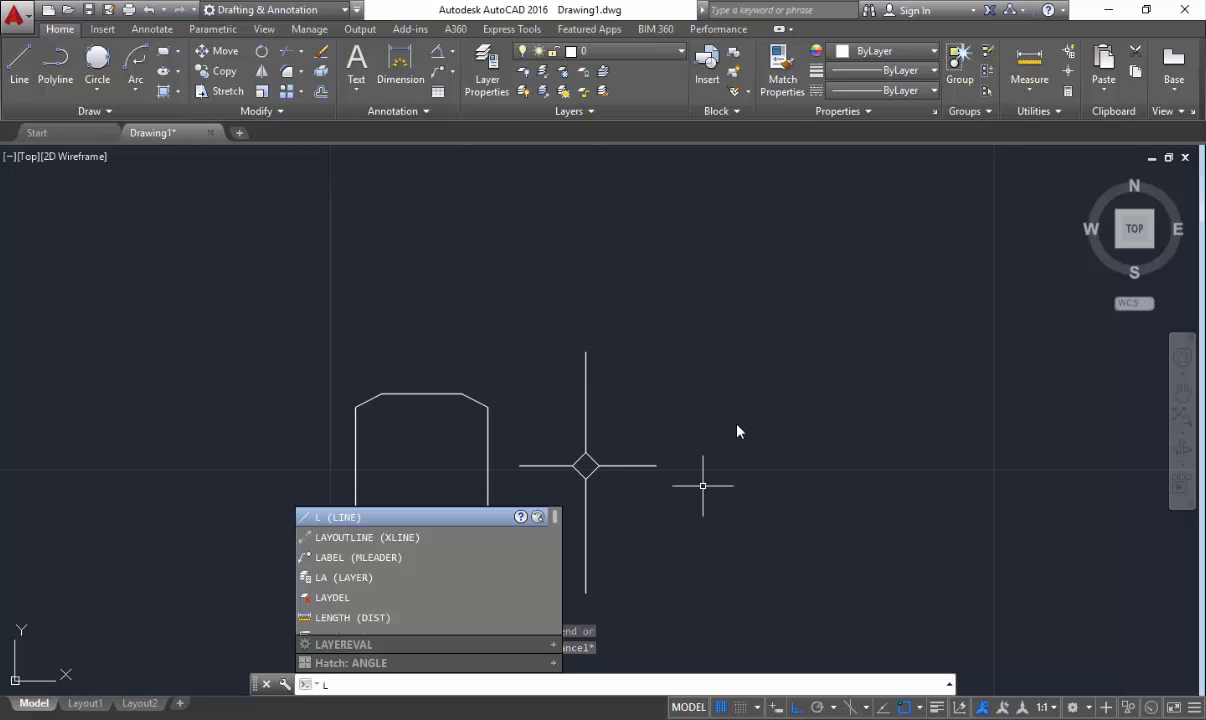
{"action": "key", "text": "Return"}
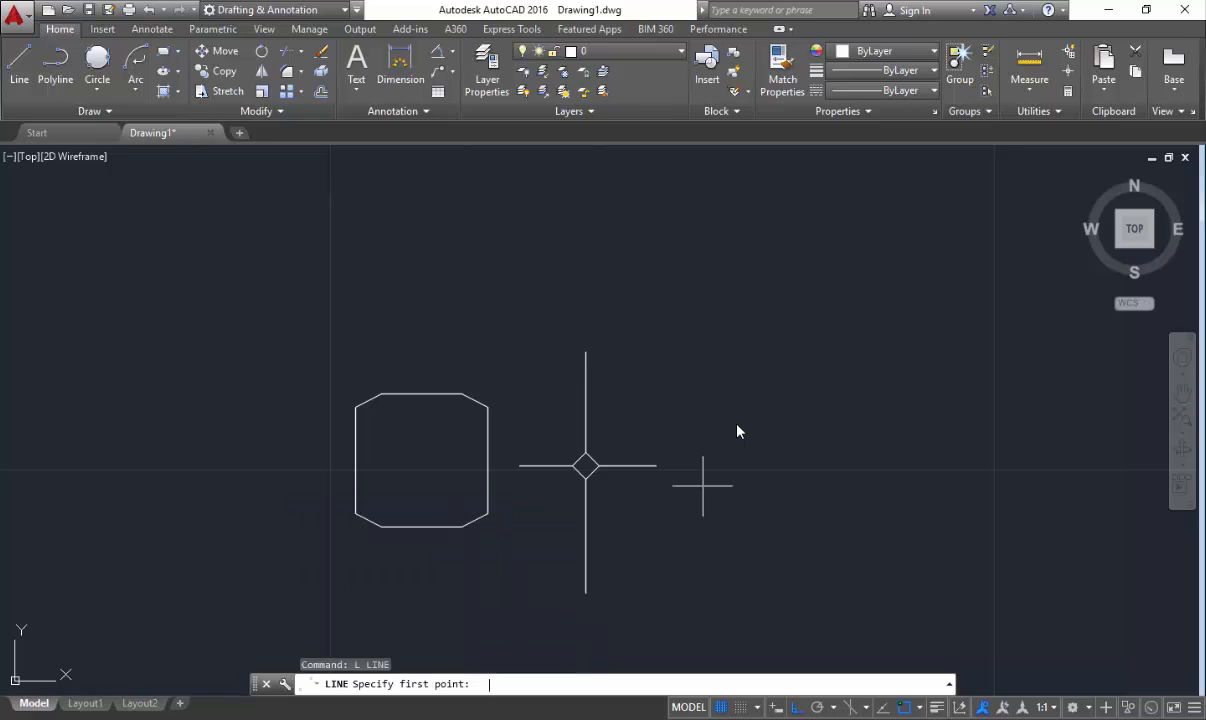
{"action": "left_click", "coordinate": [698, 410]}
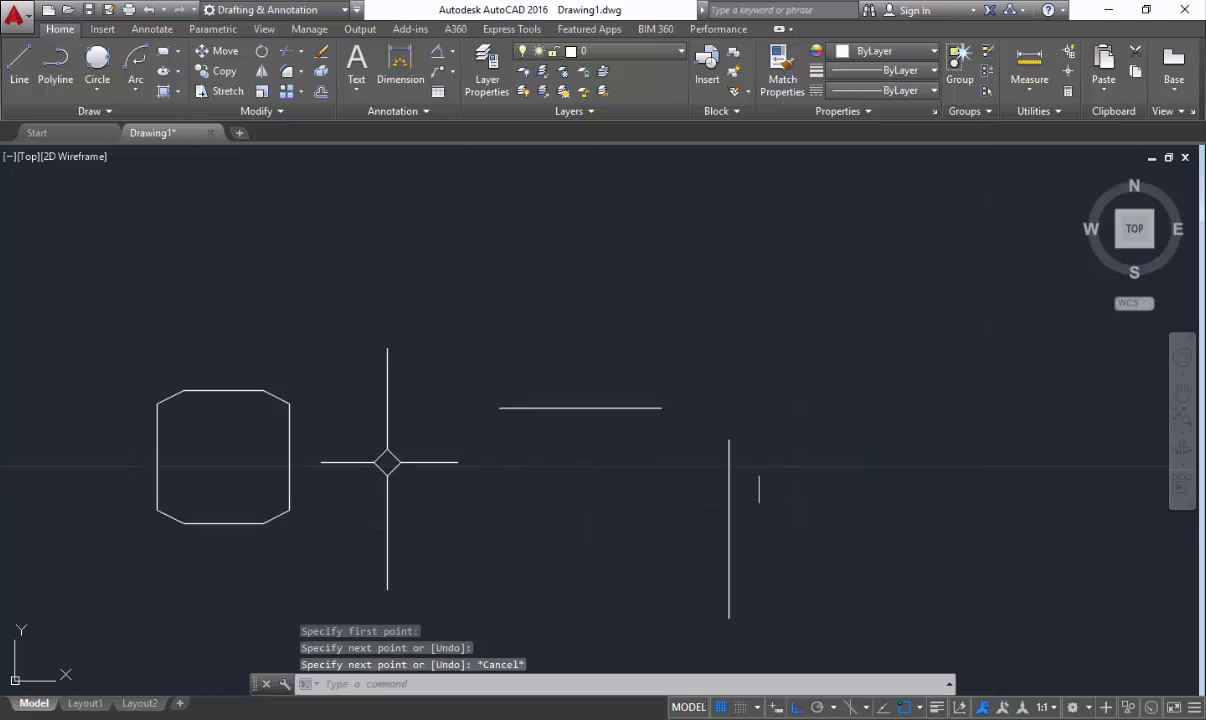
{"action": "scroll", "coordinate": [759, 482], "scroll_direction": "up", "scroll_amount": 2}
{"action": "middle_click_drag", "start_coordinate": [742, 473], "coordinate": [786, 517]}
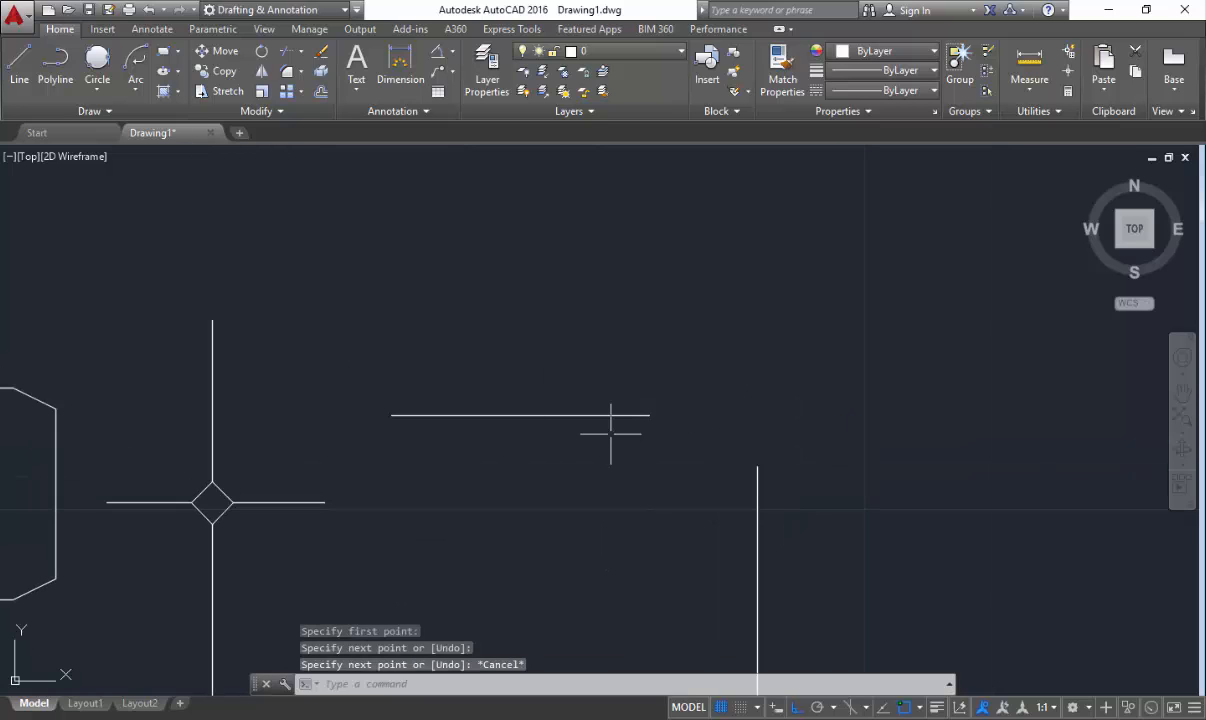
{"action": "middle_click_drag", "start_coordinate": [610, 433], "coordinate": [610, 411]}
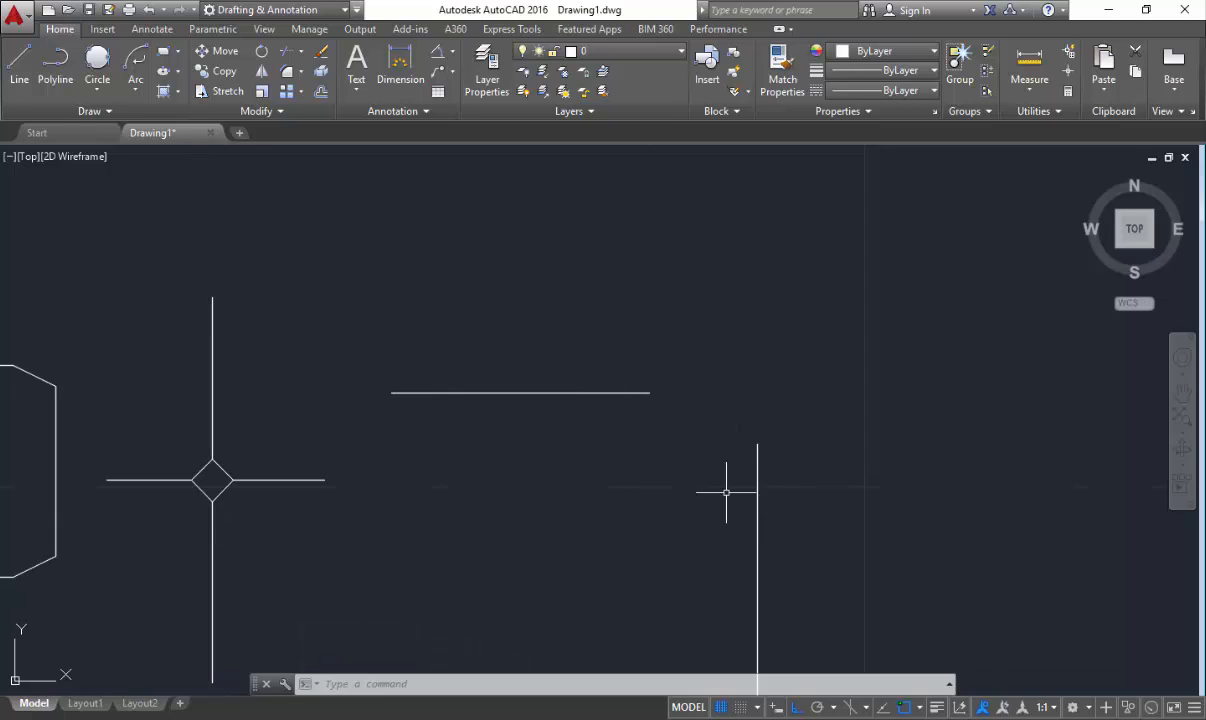
- Start a chamfer and set both the first and second chamfer distances to 0
{"action": "middle_click_drag", "start_coordinate": [727, 485], "coordinate": [726, 459]}
{"action": "type", "text": "ch"}
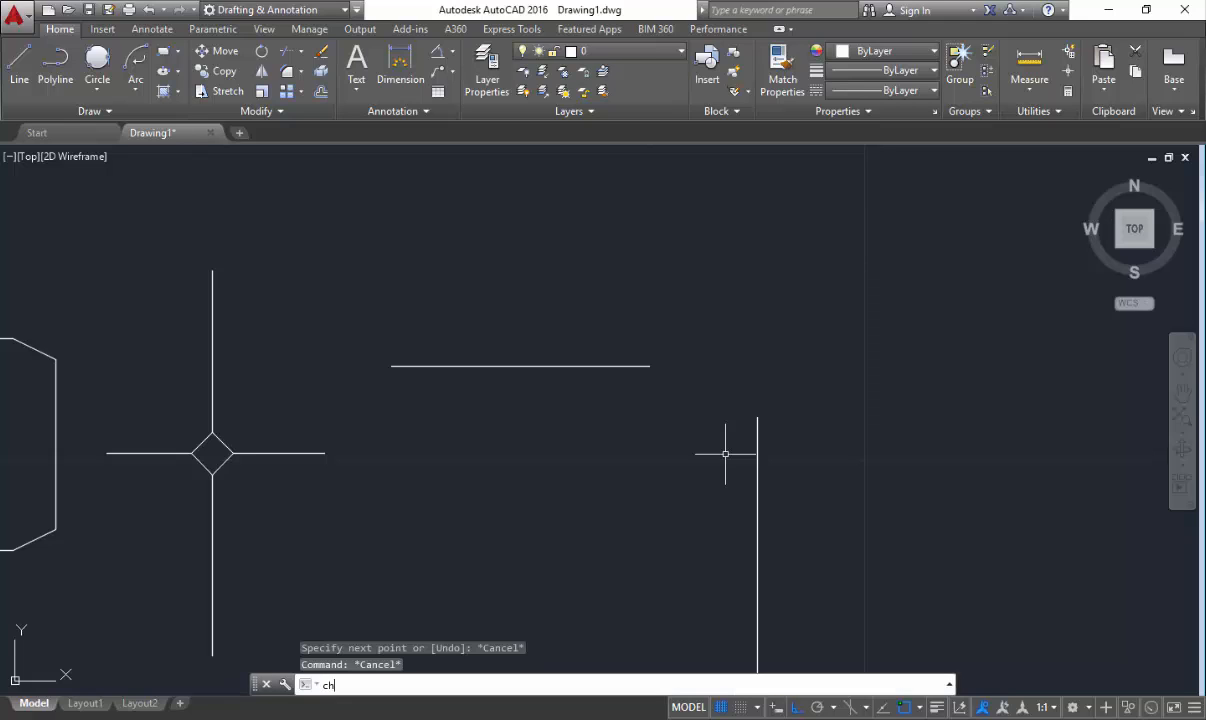
{"action": "type", "text": "a"}
{"action": "key", "text": "Return"}
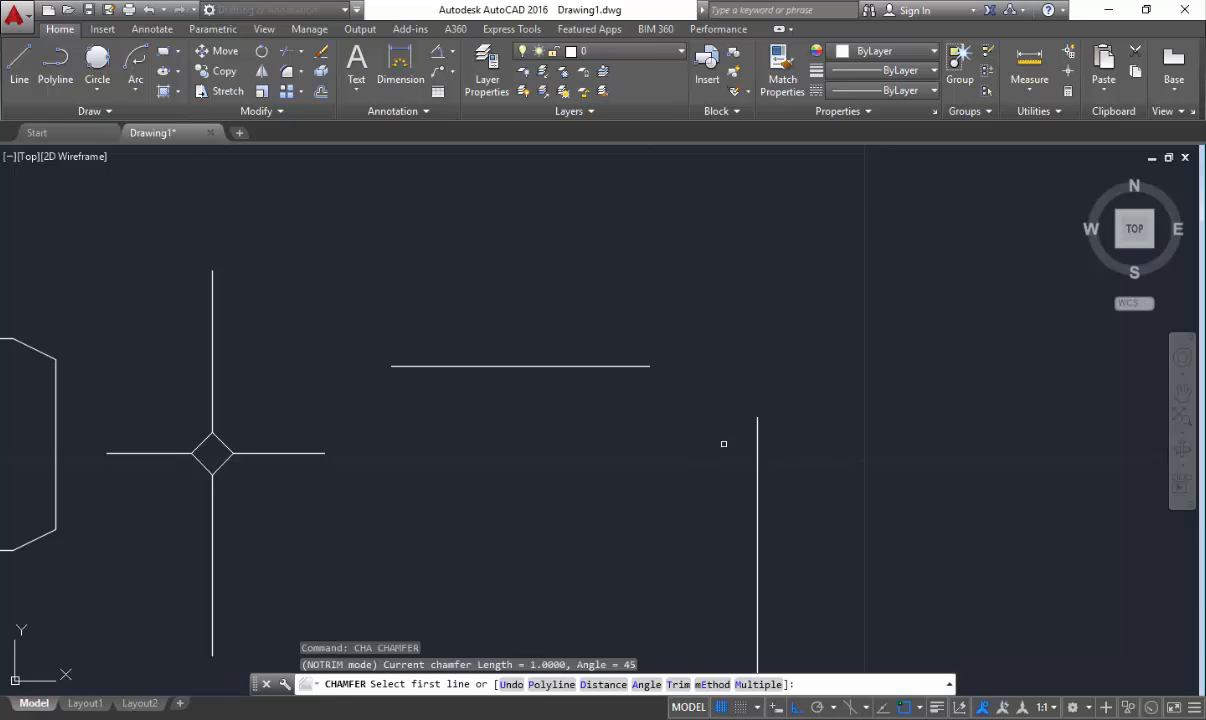
{"action": "left_click", "coordinate": [591, 686]}
{"action": "type", "text": "0"}
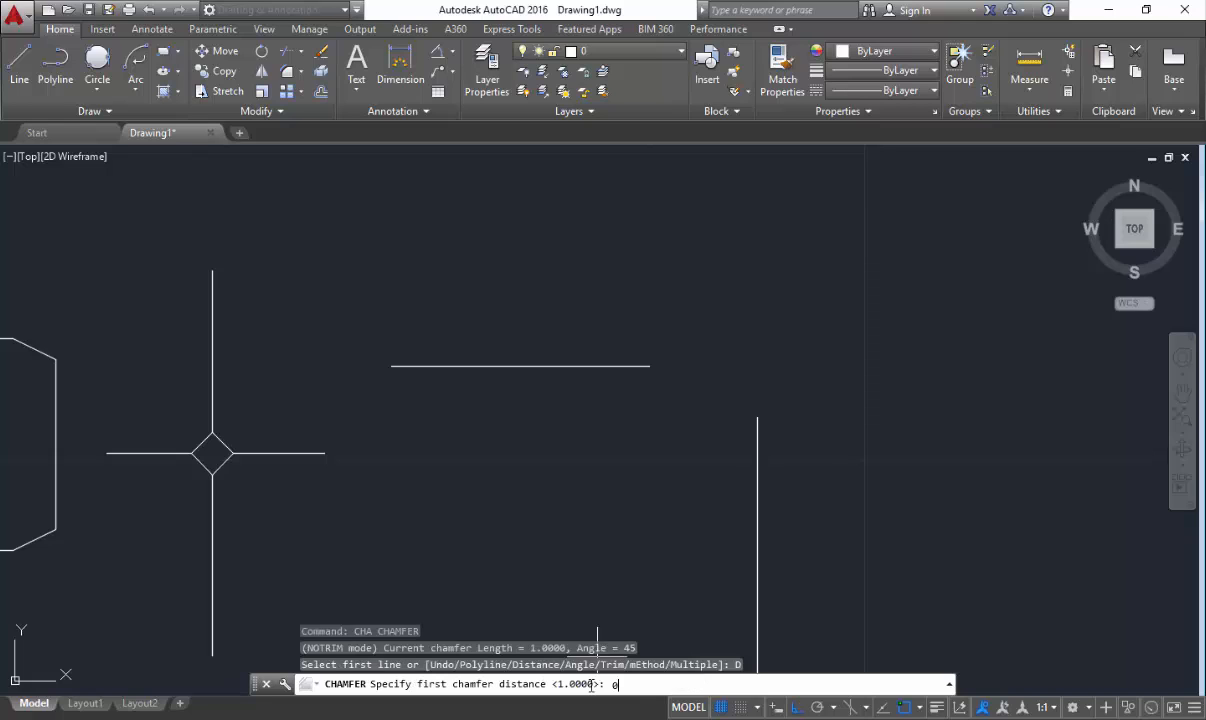
{"action": "key", "text": "Return"}
{"action": "type", "text": "0"}
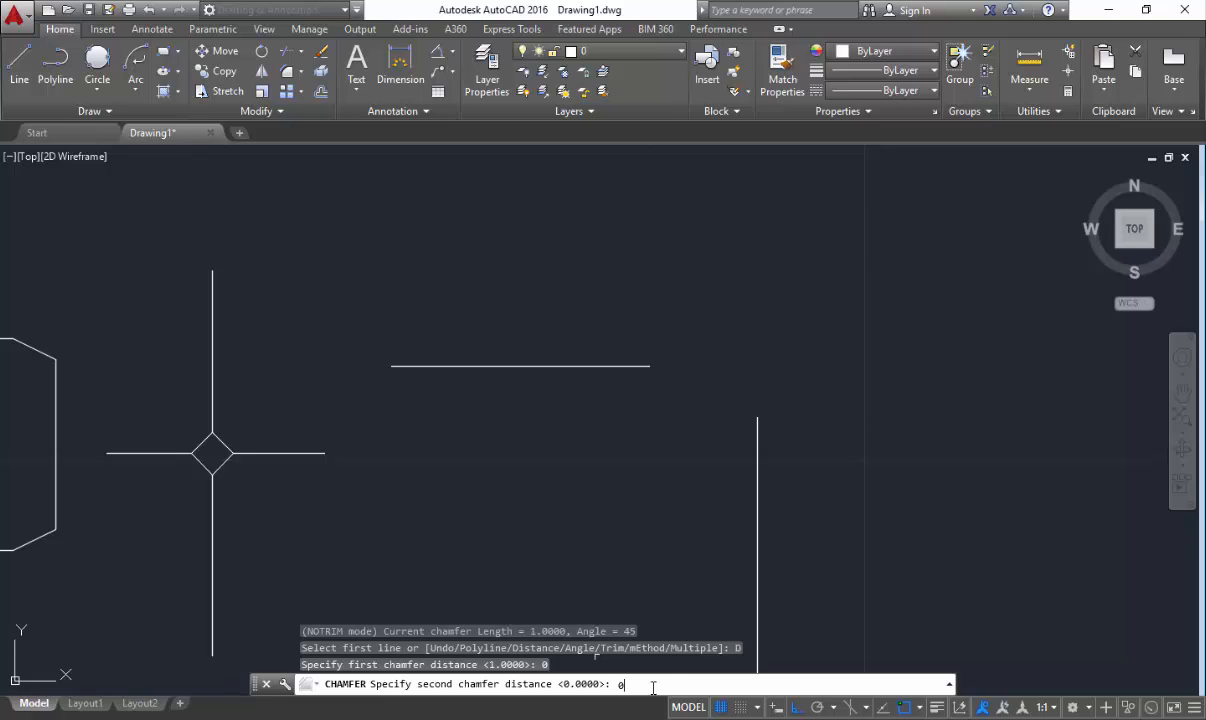
{"action": "key", "text": "Return"}
- Use the chamfer's Angle option to set the length on the first line to 0 and the angle to 0
{"action": "left_click", "coordinate": [653, 686]}
{"action": "type", "text": "0"}
{"action": "key", "text": "Return"}
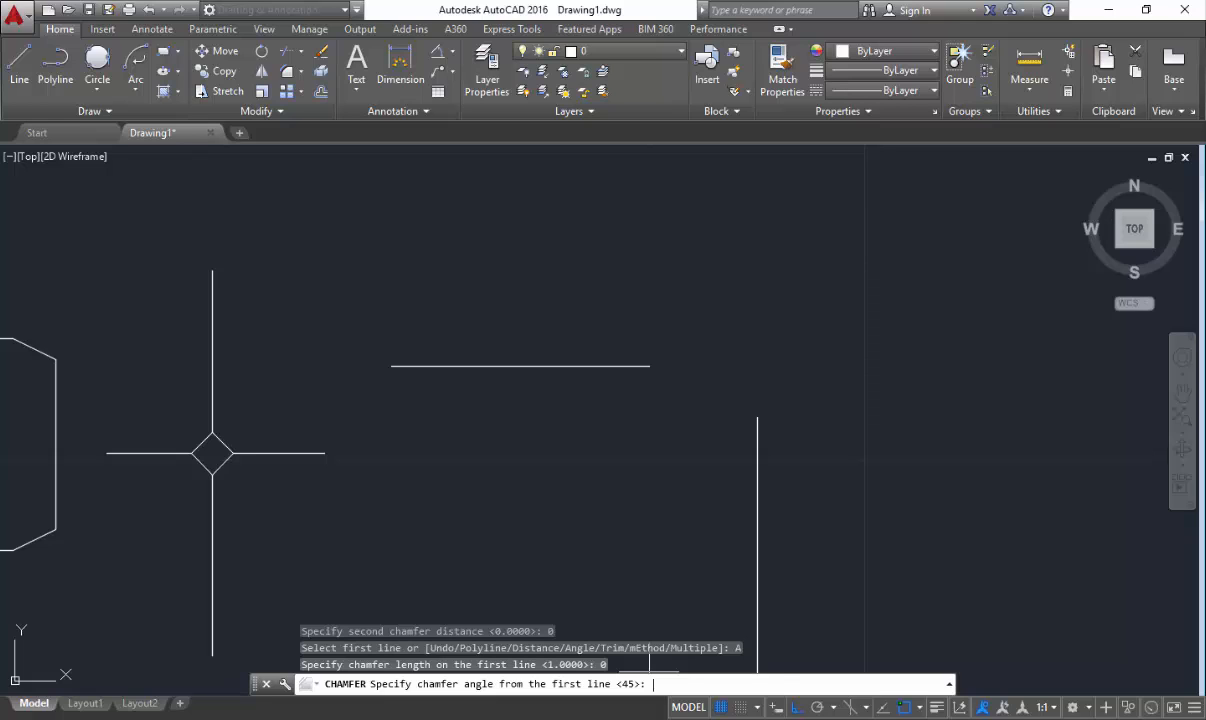
{"action": "type", "text": "0"}
{"action": "key", "text": "Return"}
- Try to chamfer the separate vertical line with the horizontal line in No trim mode
{"action": "left_click", "coordinate": [756, 440]}
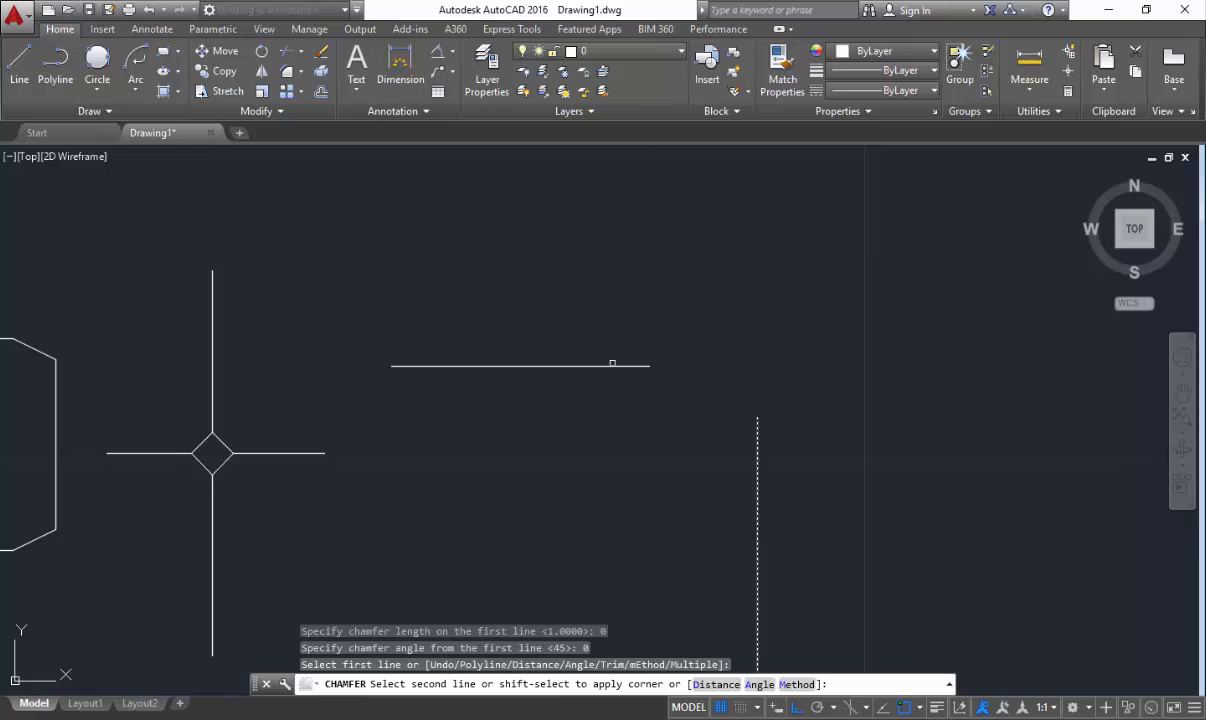
{"action": "key", "text": "Escape"}
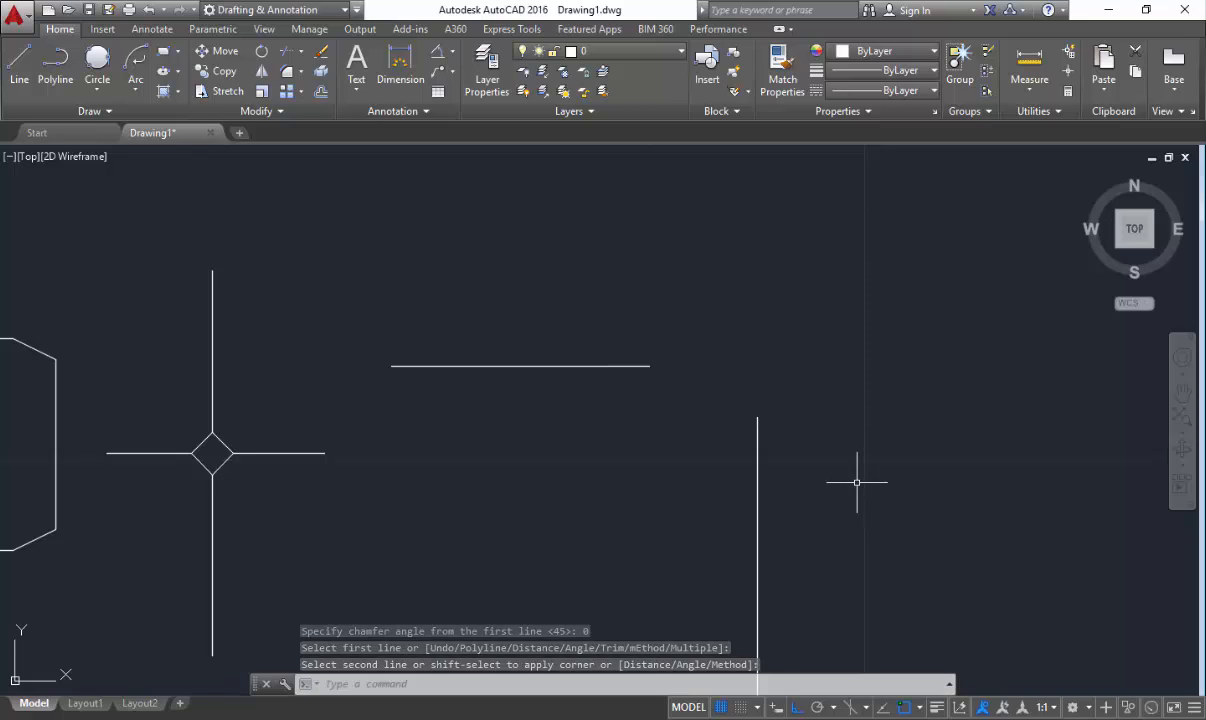
{"action": "key", "text": "Escape"}
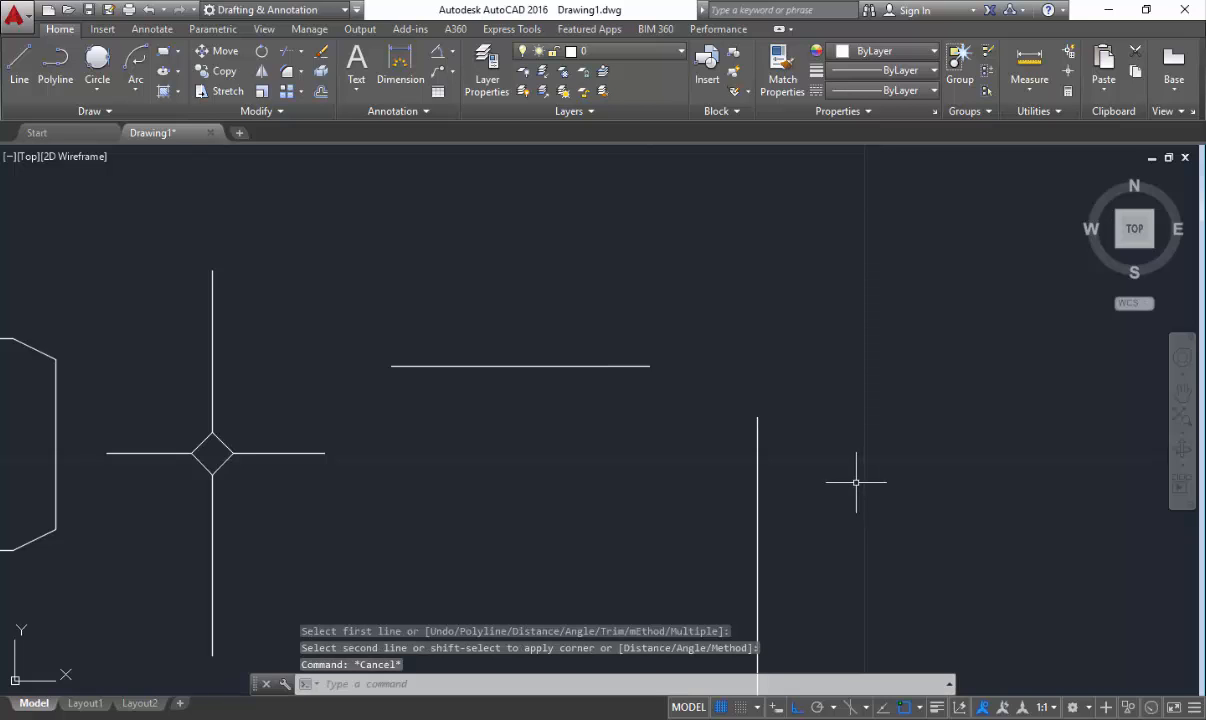
- Switch the chamfer to Trim mode and join the separate vertical and horizontal lines into a sharp corner
{"action": "type", "text": "cha"}
{"action": "key", "text": "Return"}
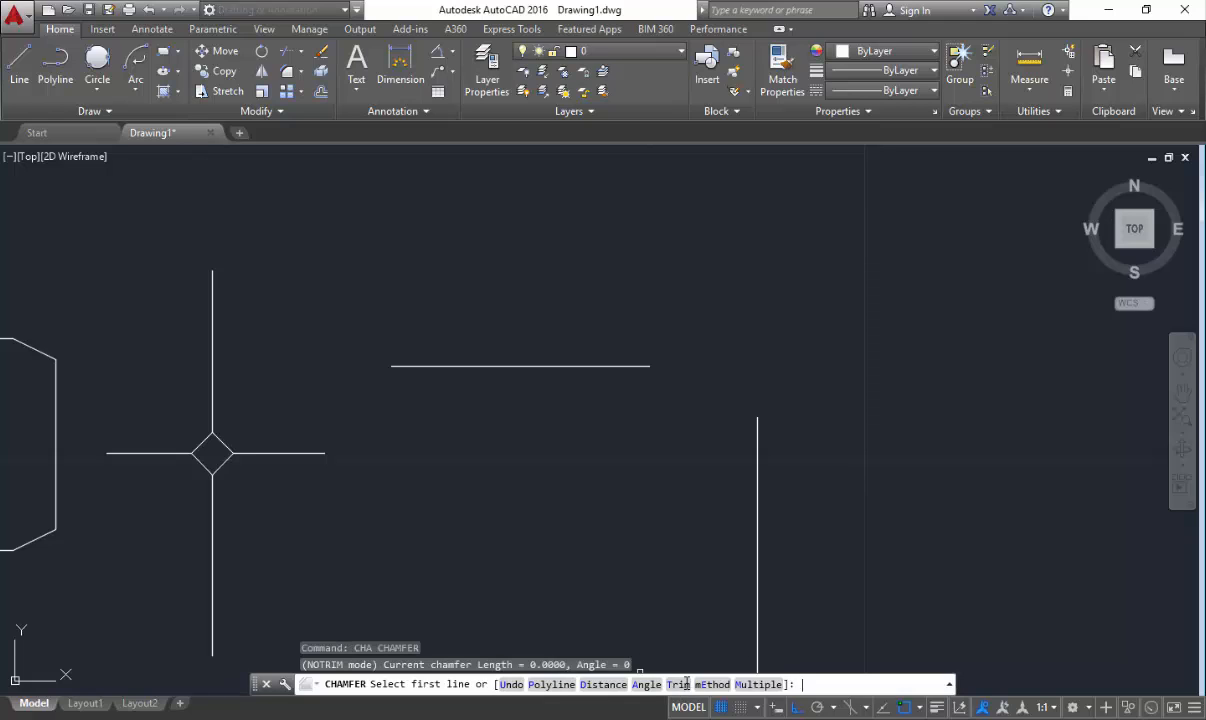
{"action": "type", "text": "t"}
{"action": "key", "text": "Return"}
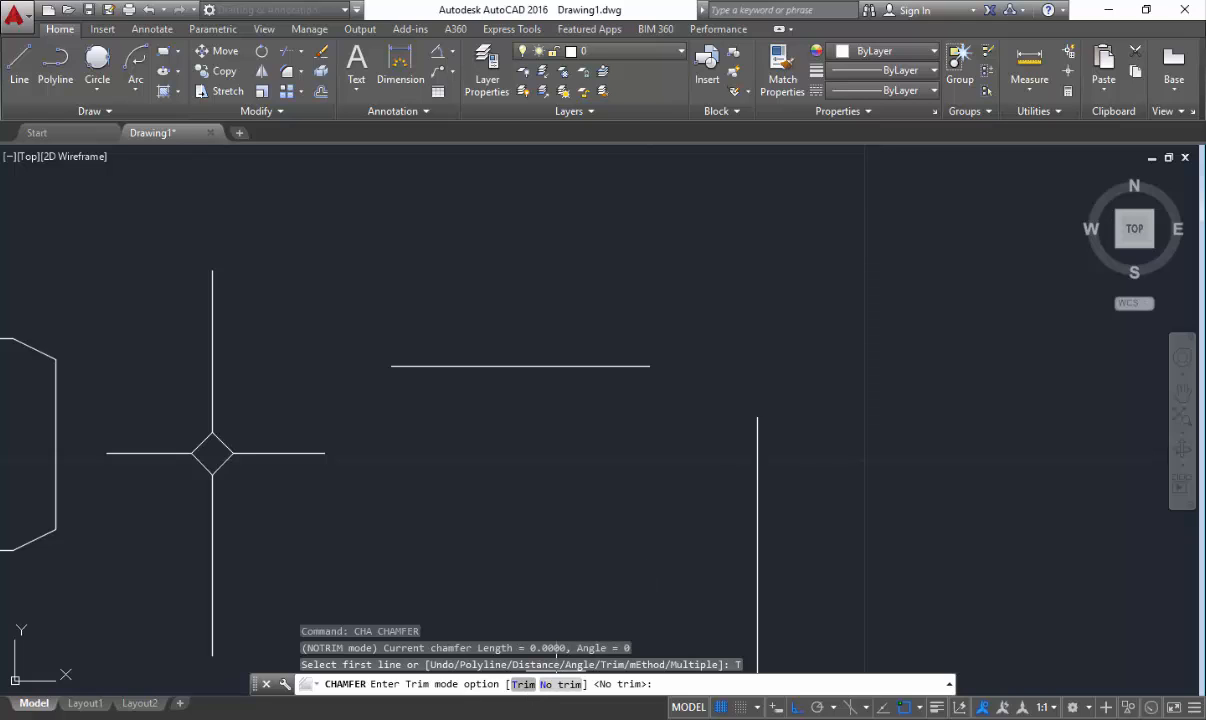
{"action": "left_click", "coordinate": [523, 684]}
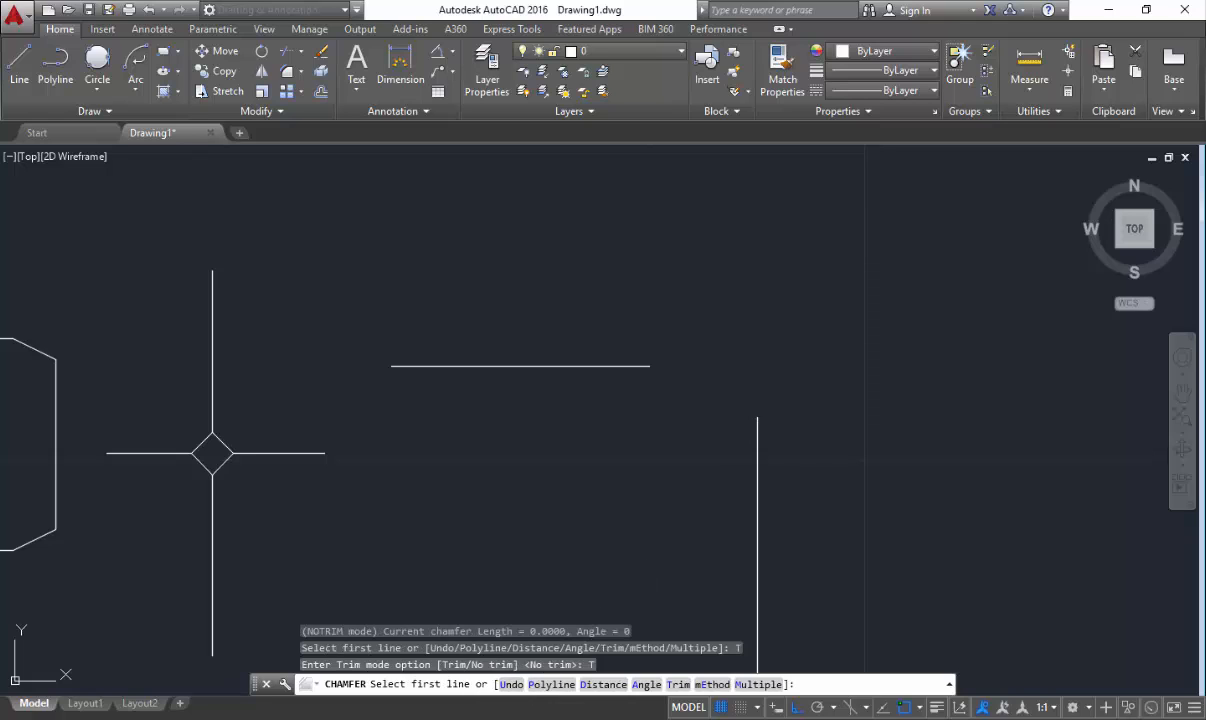
{"action": "left_click", "coordinate": [759, 442]}
{"action": "left_click", "coordinate": [627, 366]}
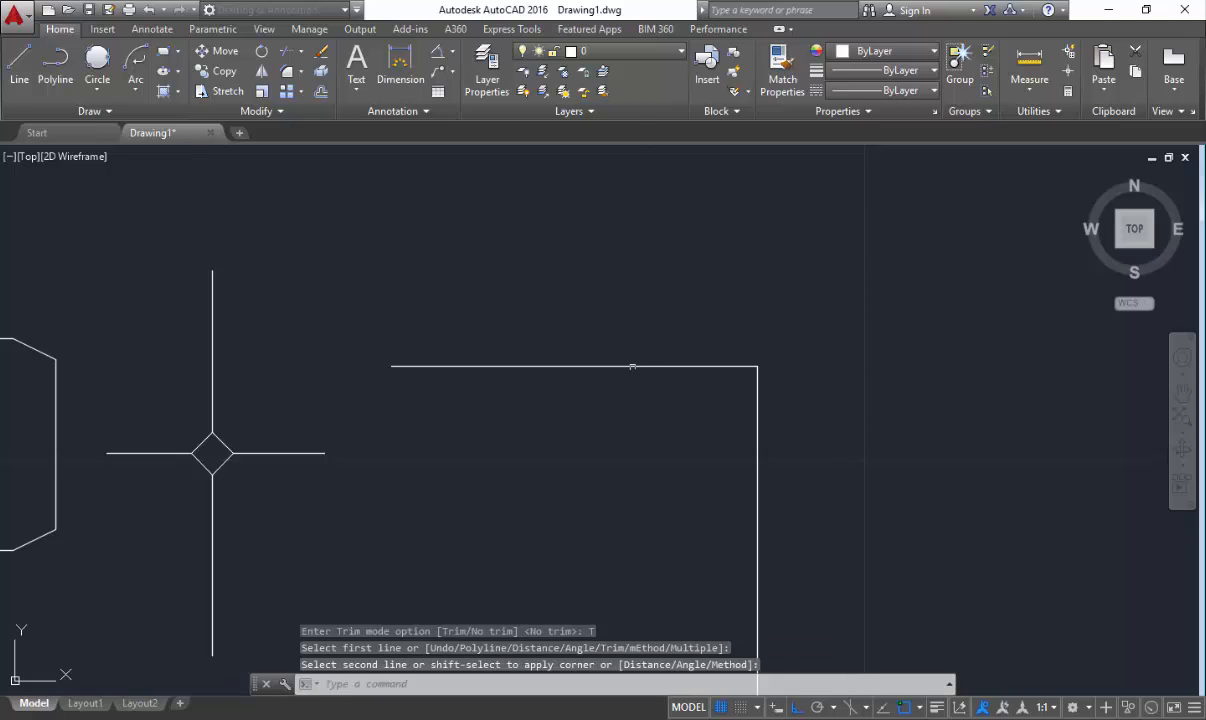
- Erase all the chamfered objects in the drawing, selecting them with one crossing window
{"action": "scroll", "coordinate": [774, 362], "scroll_direction": "up", "scroll_amount": 2}
{"action": "scroll", "coordinate": [773, 363], "scroll_direction": "down", "scroll_amount": 4}
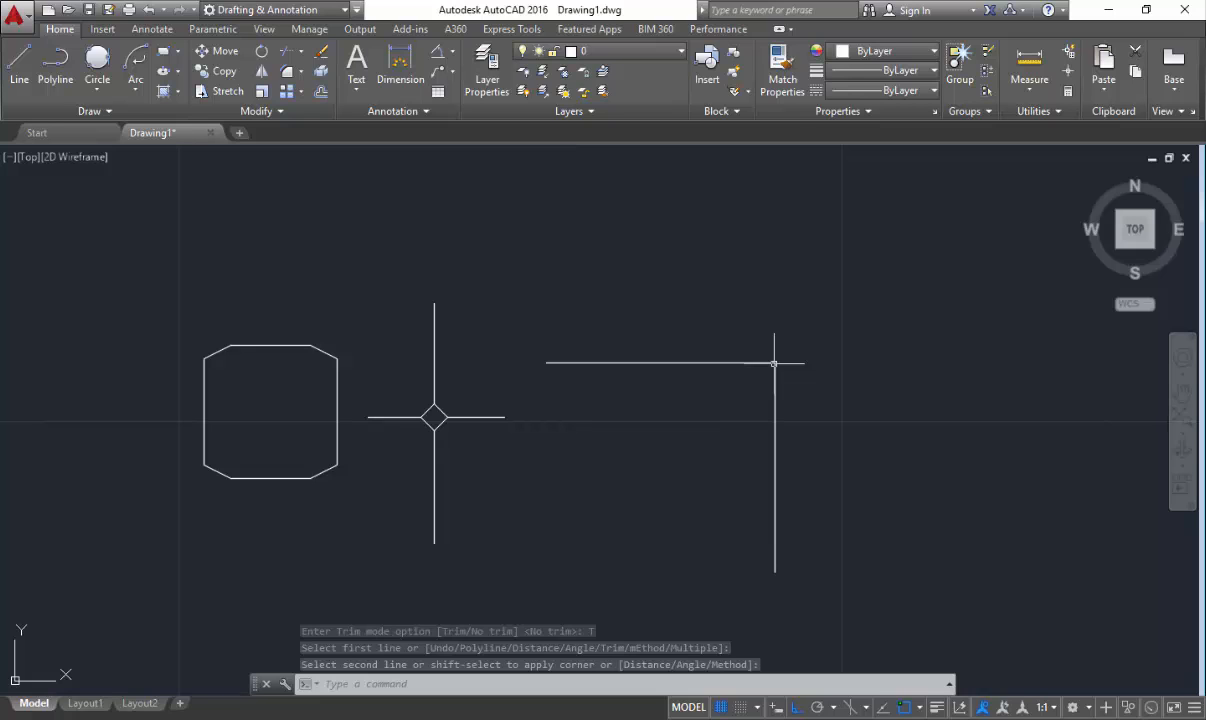
{"action": "scroll", "coordinate": [805, 430], "scroll_direction": "down", "scroll_amount": 4}
{"action": "left_click", "coordinate": [820, 470]}
{"action": "left_click", "coordinate": [511, 307]}
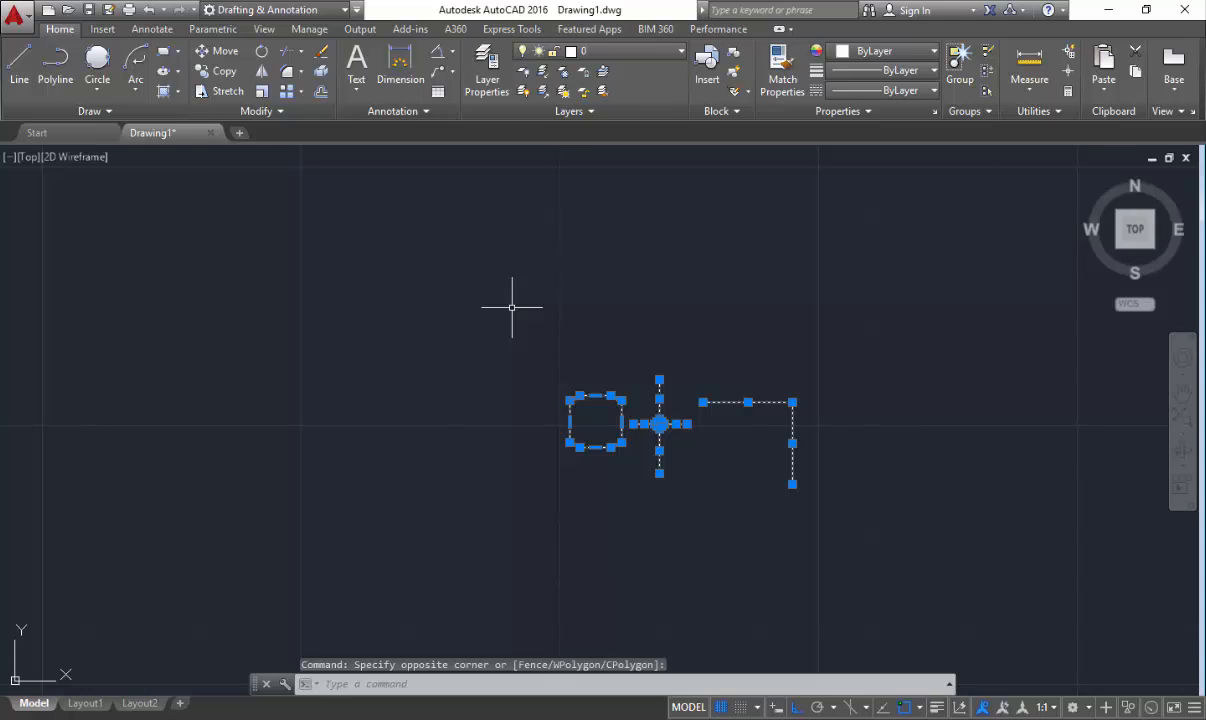
{"action": "type", "text": "e"}
{"action": "key", "text": "Return"}
{"action": "key", "text": "Escape"}
- Draw a rectangle by dimensions with length 10 and width 10 in the empty drawing area
{"action": "type", "text": "re"}
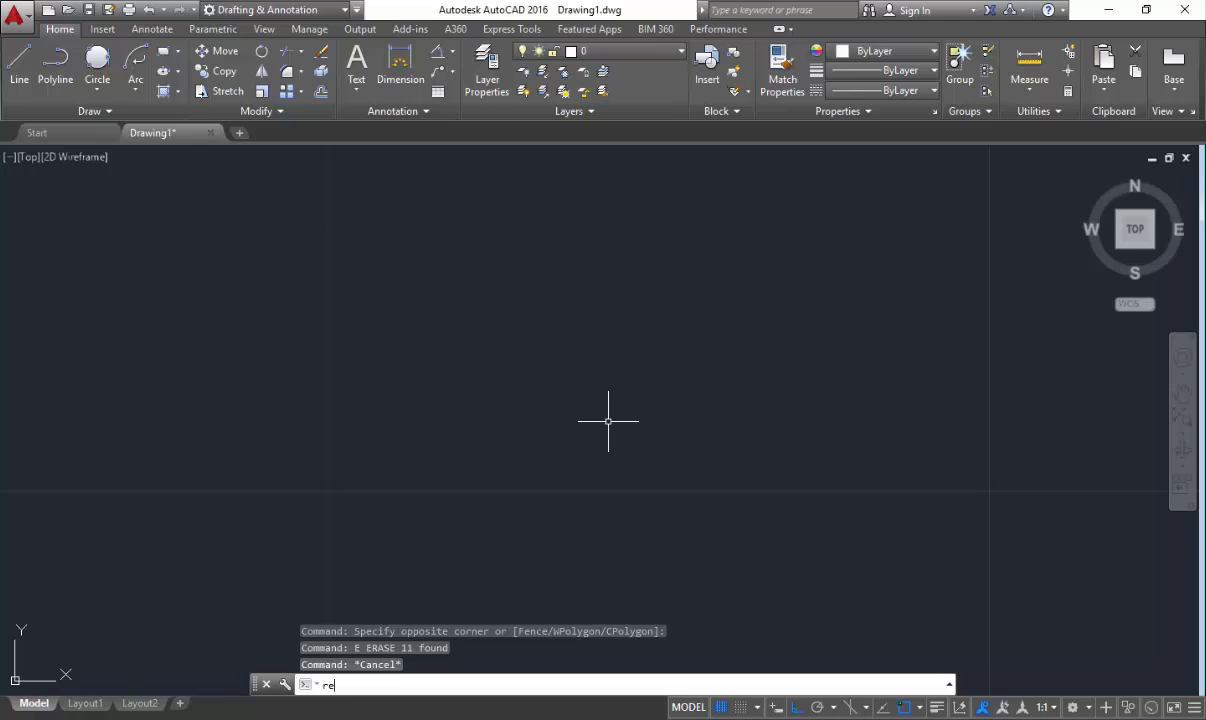
{"action": "type", "text": "c"}
{"action": "key", "text": "Return"}
{"action": "left_click", "coordinate": [585, 345]}
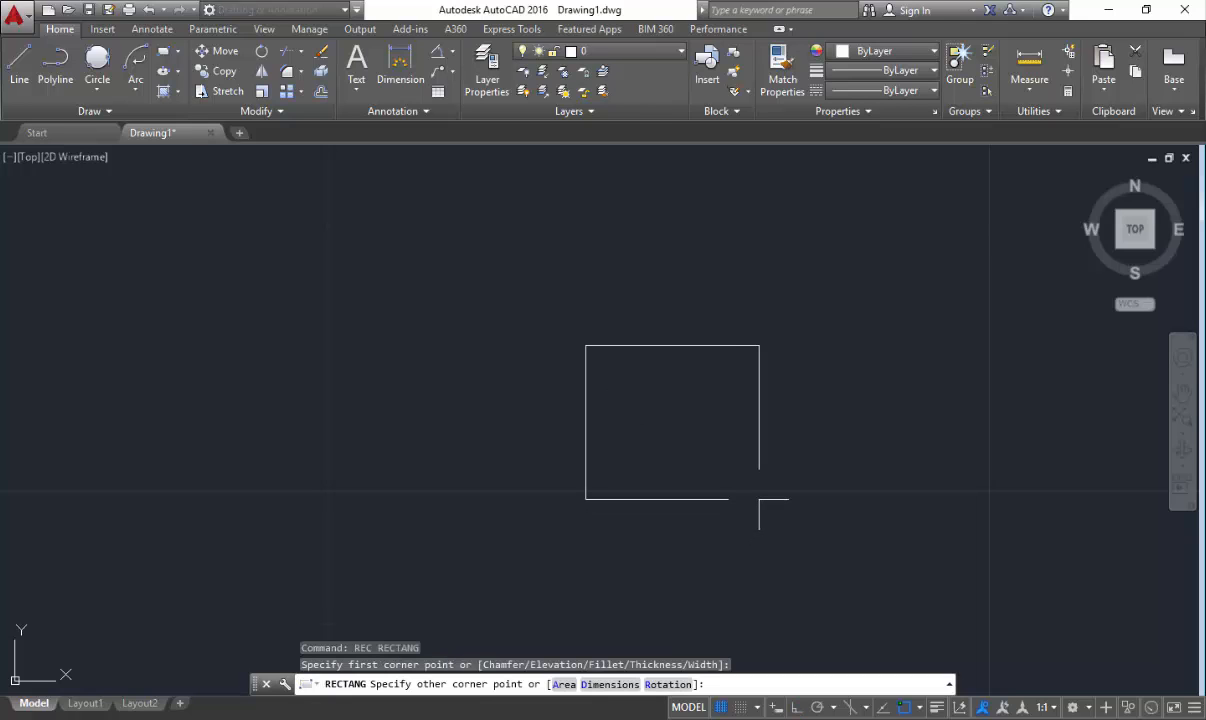
{"action": "type", "text": "d"}
{"action": "key", "text": "Return"}
{"action": "type", "text": "10"}
{"action": "key", "text": "Return"}
{"action": "type", "text": "10"}
{"action": "key", "text": "Return"}
{"action": "left_click", "coordinate": [749, 477]}
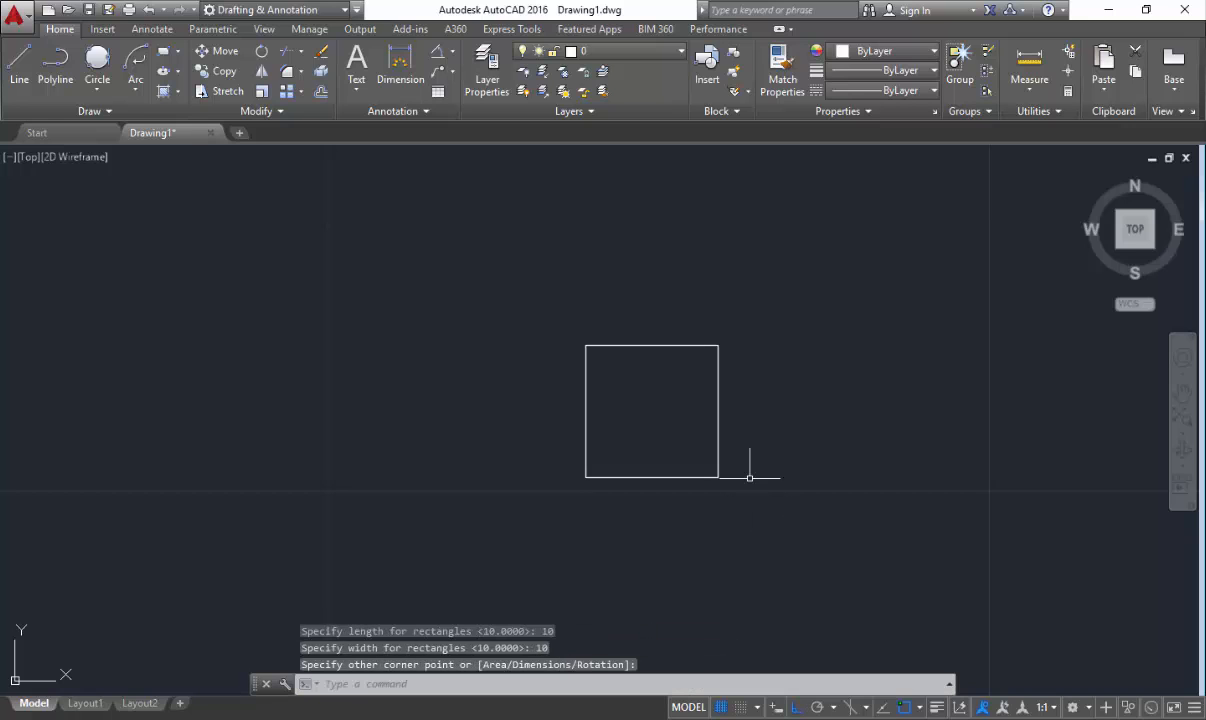
- Start Fillet with a radius of 1.5 and the Multiple option
{"action": "scroll", "coordinate": [740, 400], "scroll_direction": "up", "scroll_amount": 4}
{"action": "middle_click_drag", "start_coordinate": [762, 423], "coordinate": [746, 377]}
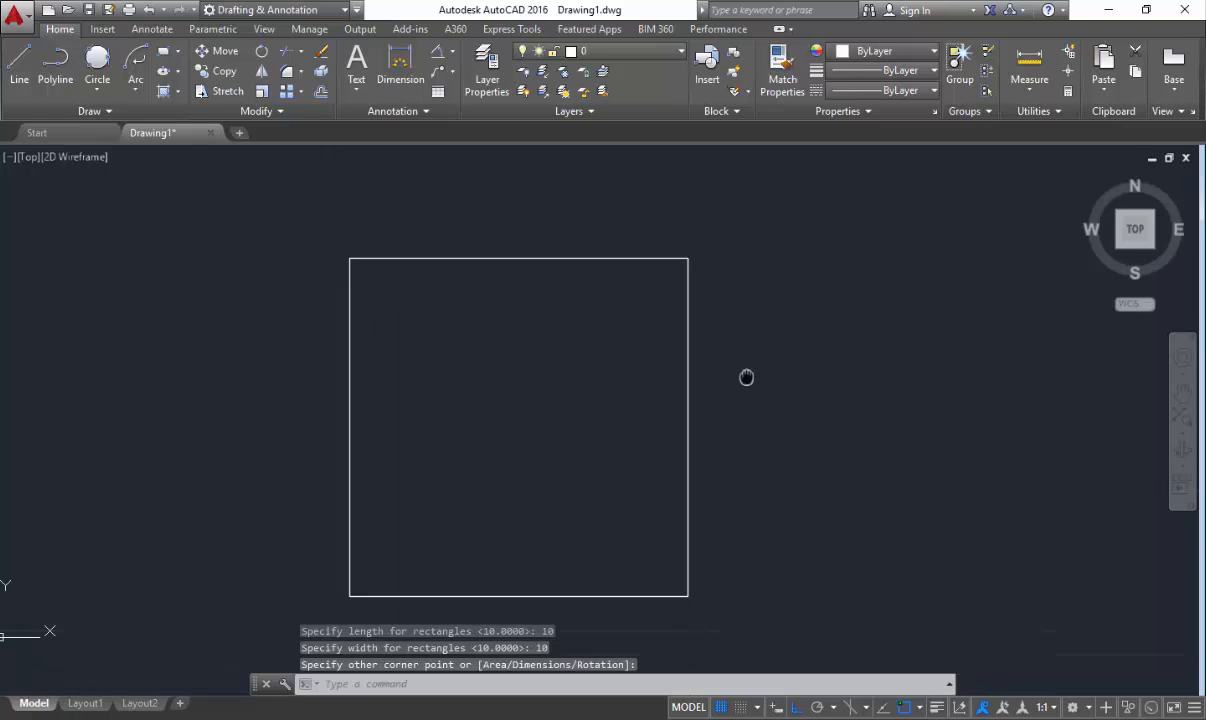
{"action": "scroll", "coordinate": [748, 385], "scroll_direction": "down", "scroll_amount": 2}
{"action": "type", "text": "f"}
{"action": "key", "text": "Return"}
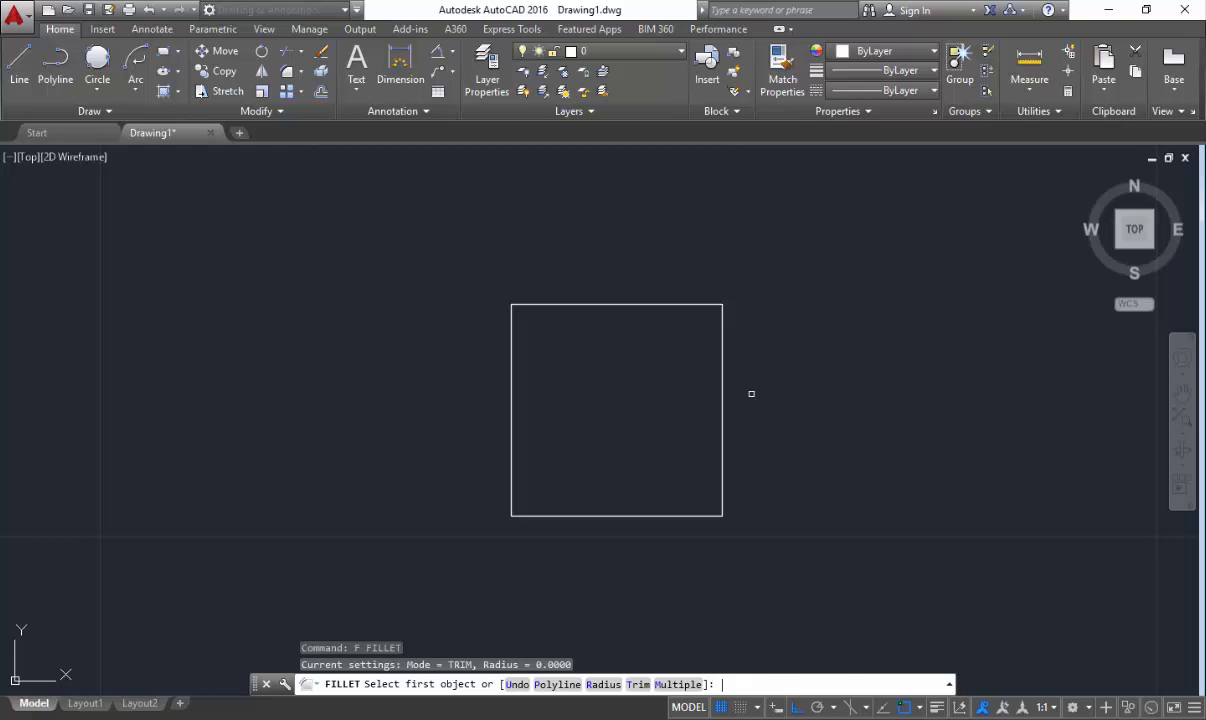
{"action": "type", "text": "r"}
{"action": "key", "text": "Return"}
{"action": "type", "text": "1.5"}
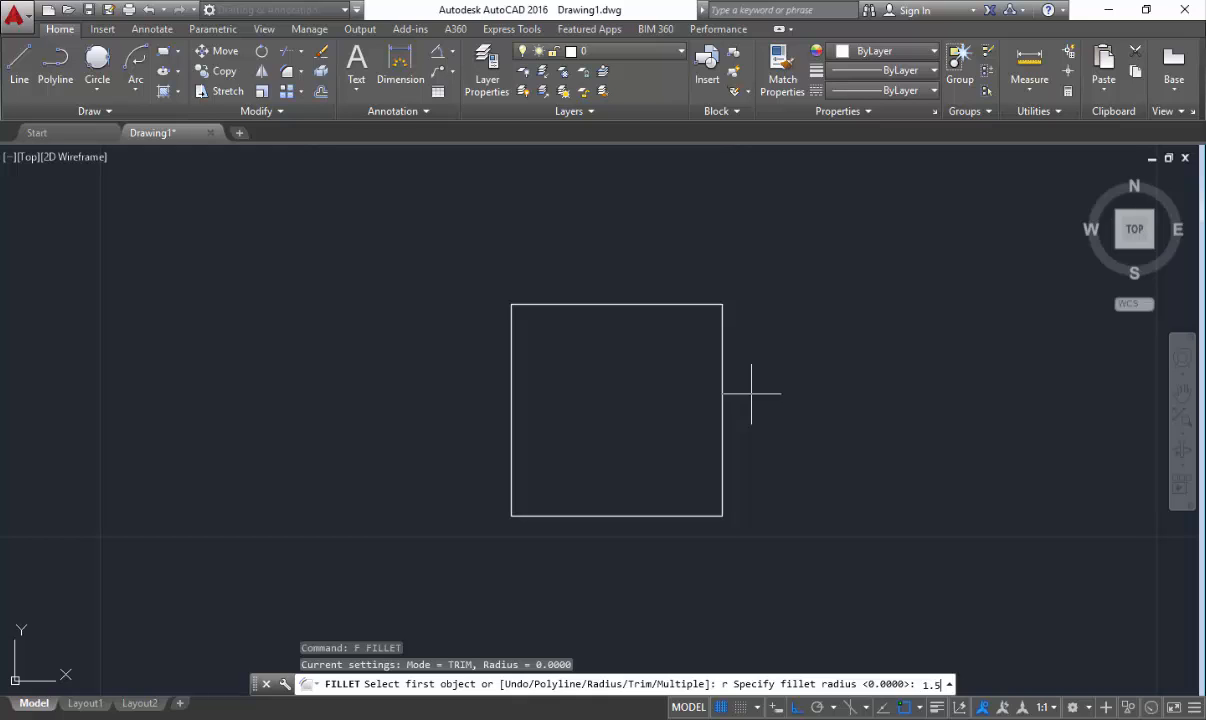
{"action": "key", "text": "Return"}
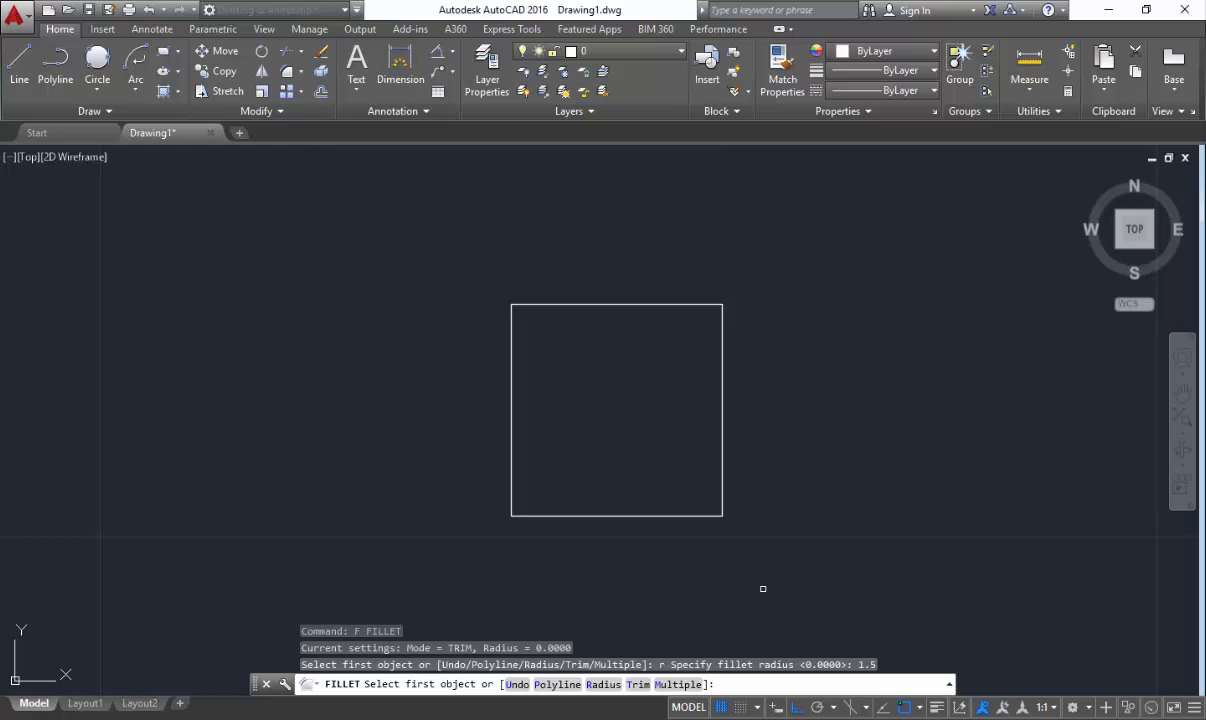
{"action": "type", "text": "m"}
{"action": "key", "text": "Return"}
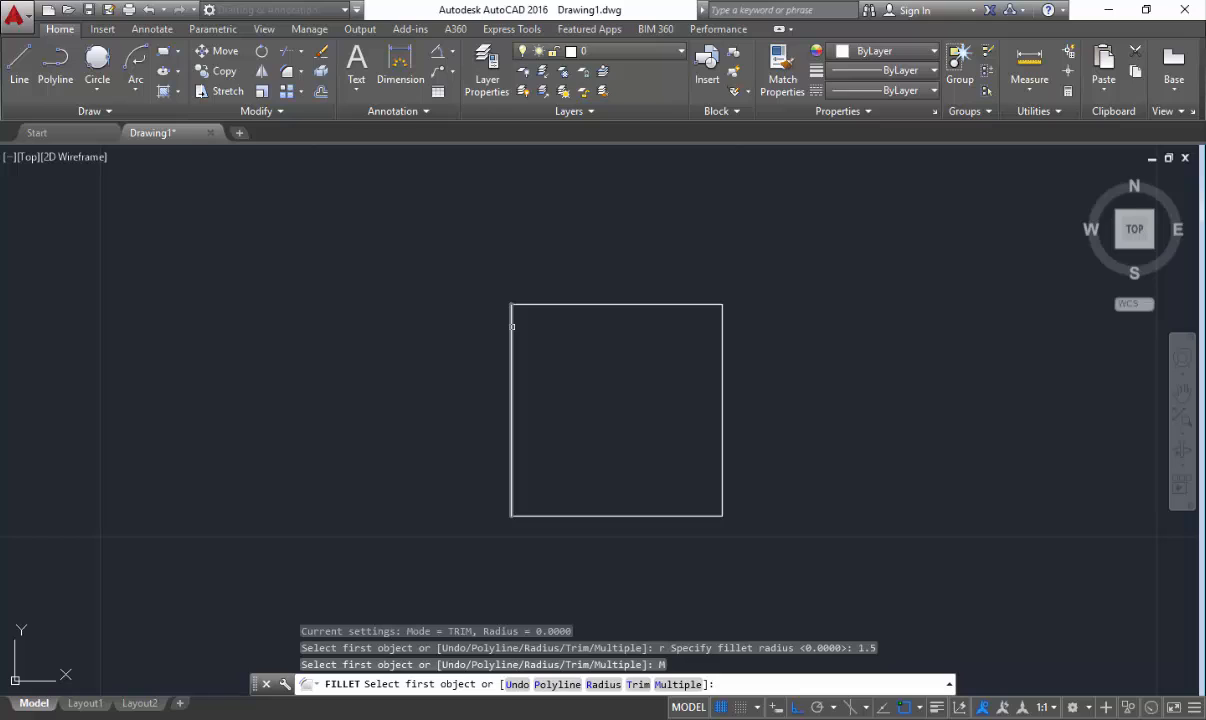
- Fillet all four corners of the square, picking adjacent sides in pairs, and end the command
{"action": "left_click", "coordinate": [512, 326]}
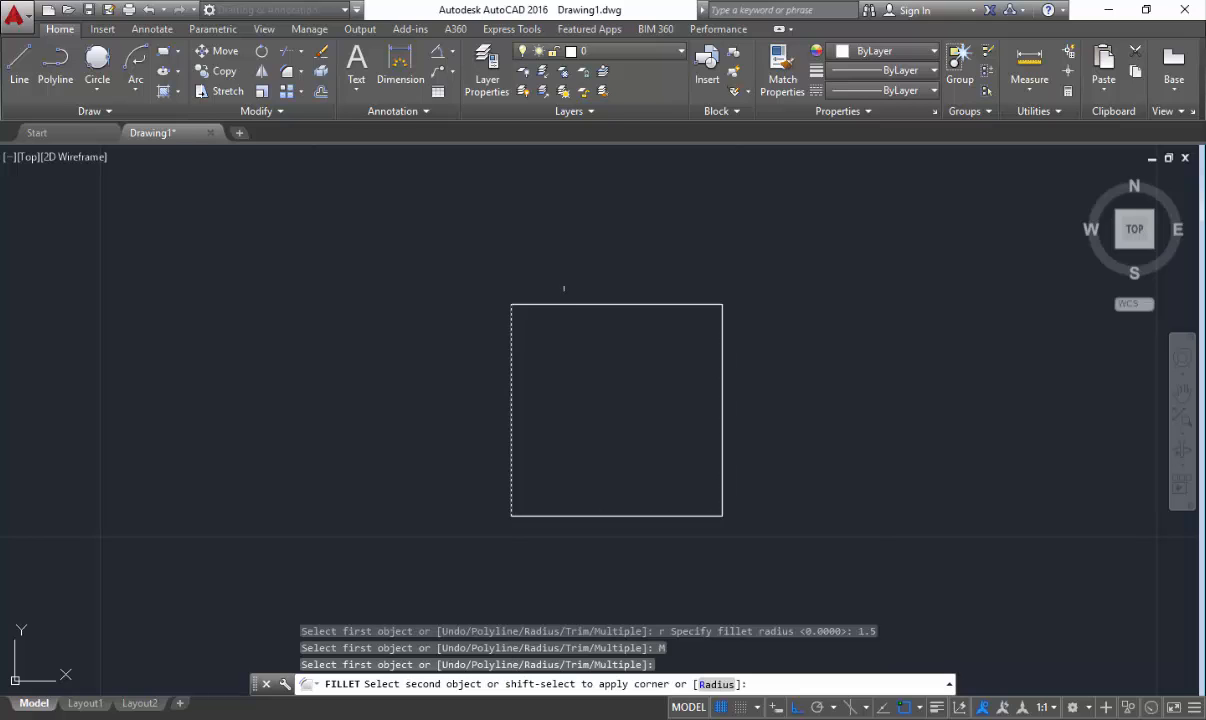
{"action": "left_click", "coordinate": [552, 304]}
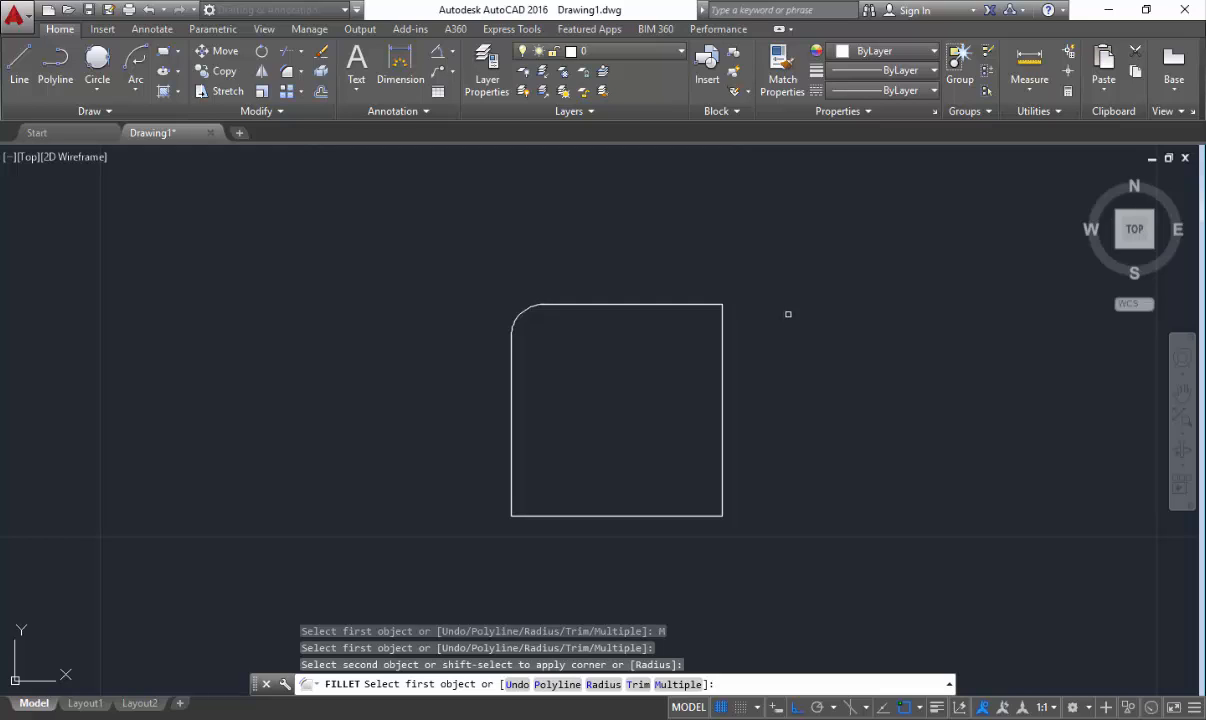
{"action": "left_click", "coordinate": [702, 303]}
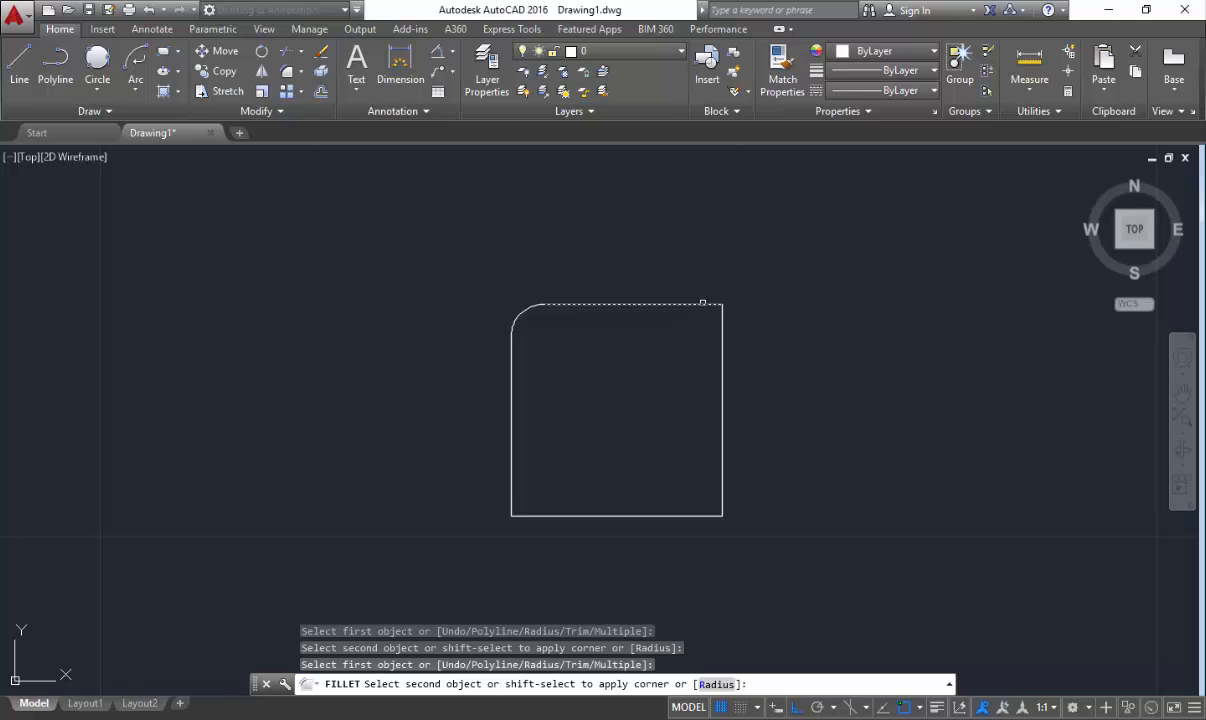
{"action": "left_click", "coordinate": [722, 335]}
{"action": "left_click", "coordinate": [718, 494]}
{"action": "left_click", "coordinate": [686, 516]}
{"action": "key", "text": "Escape"}
- Draw a vertical and a horizontal line crossing each other to the right of the rounded square
{"action": "scroll", "coordinate": [781, 489], "scroll_direction": "down", "scroll_amount": 2}
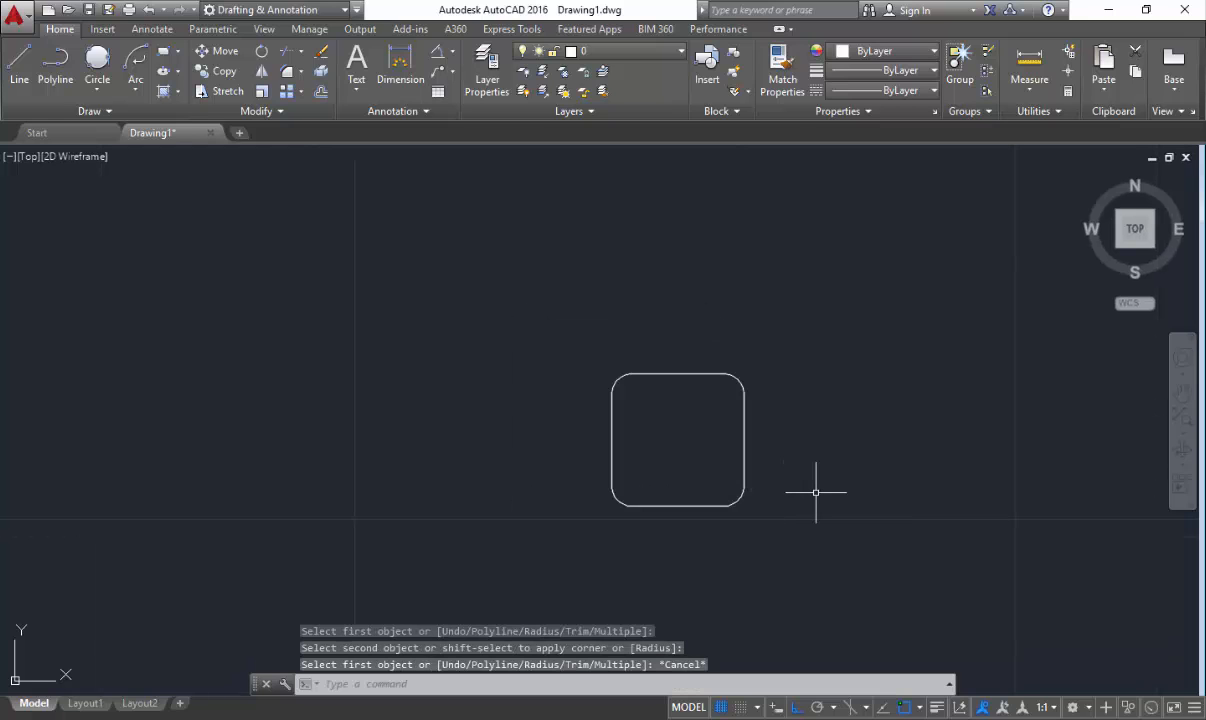
{"action": "scroll", "coordinate": [1028, 476], "scroll_direction": "up", "scroll_amount": 2}
{"action": "type", "text": "l"}
{"action": "key", "text": "Return"}
{"action": "left_click", "coordinate": [716, 285]}
{"action": "left_click", "coordinate": [716, 607]}
{"action": "key", "text": "Escape"}
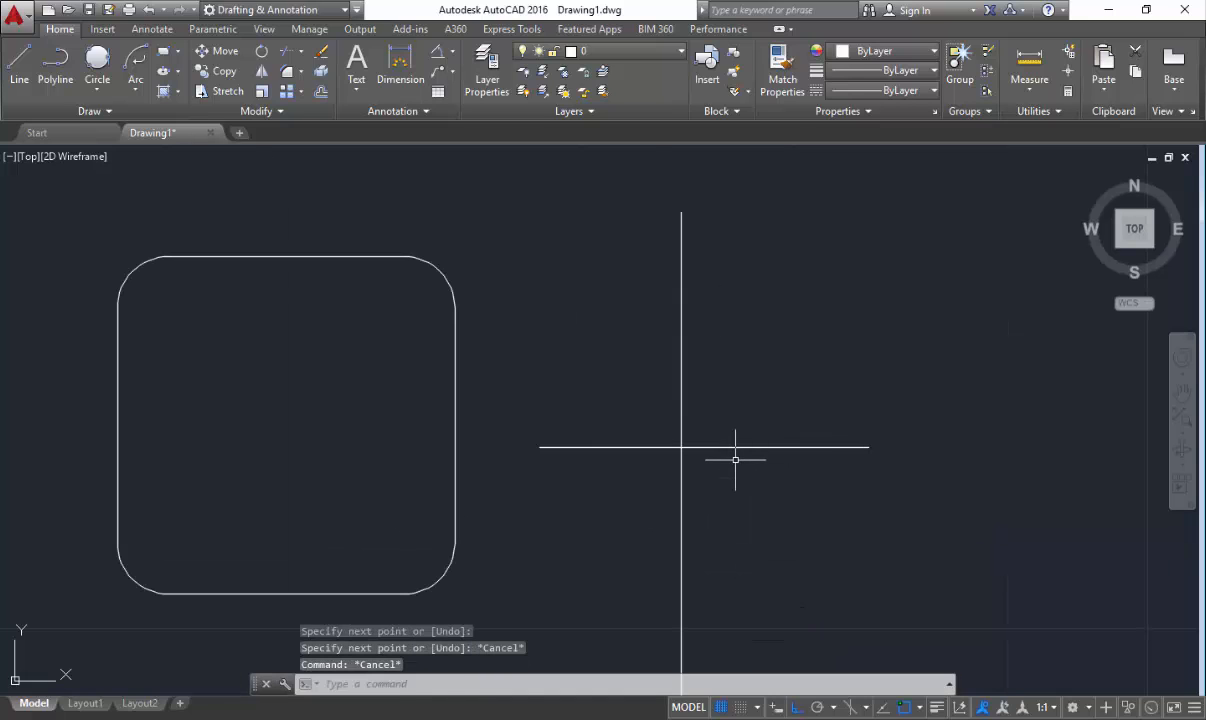
- Start Fillet again with radius 1.5, the Multiple option and No trim mode
{"action": "type", "text": "f"}
{"action": "key", "text": "Return"}
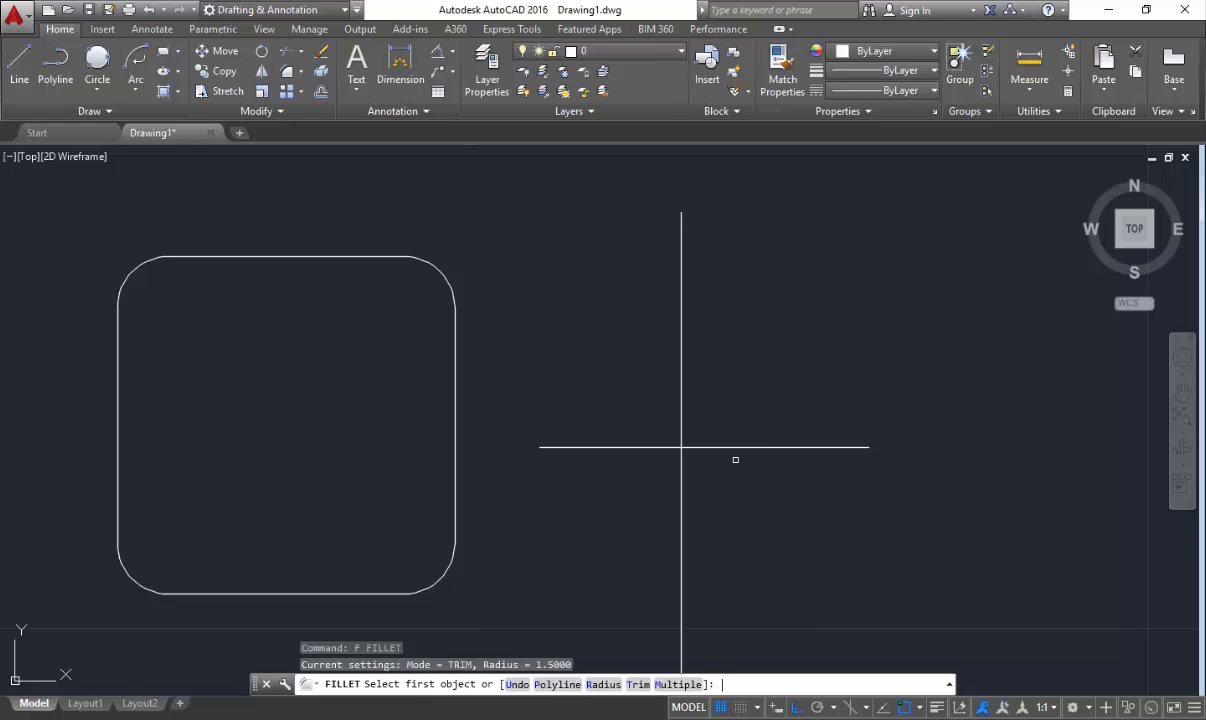
{"action": "type", "text": "r"}
{"action": "key", "text": "Return"}
{"action": "type", "text": "1.5"}
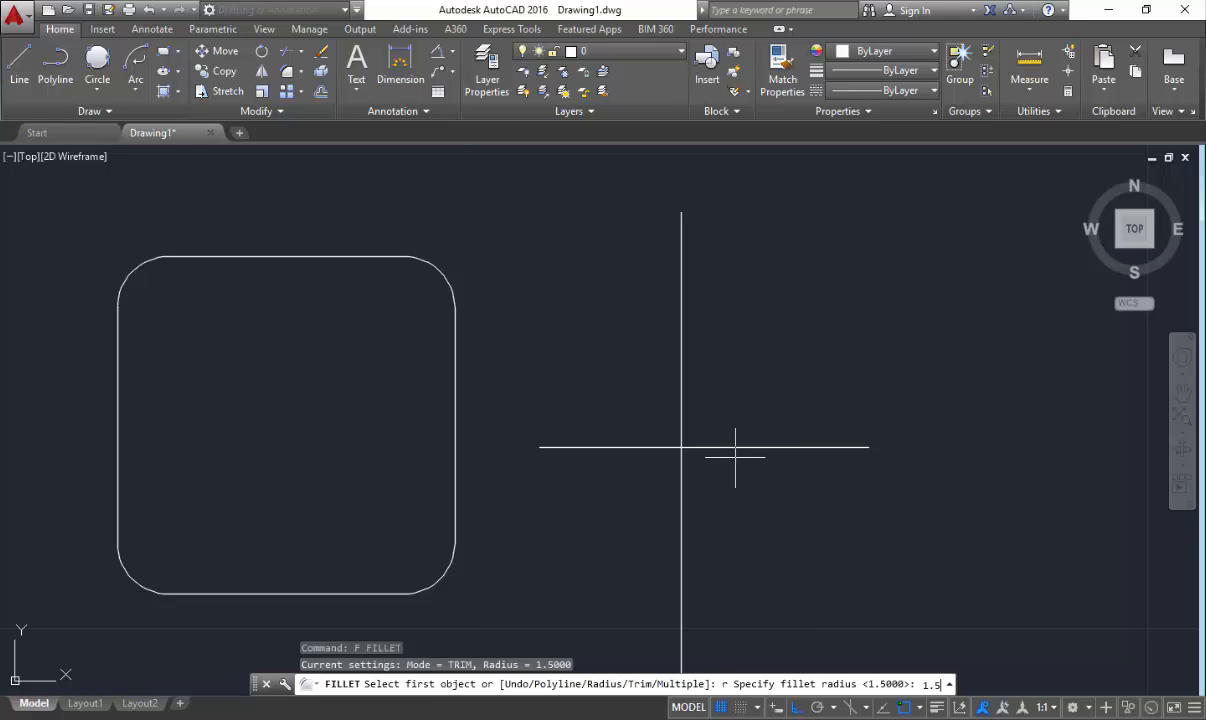
{"action": "key", "text": "Return"}
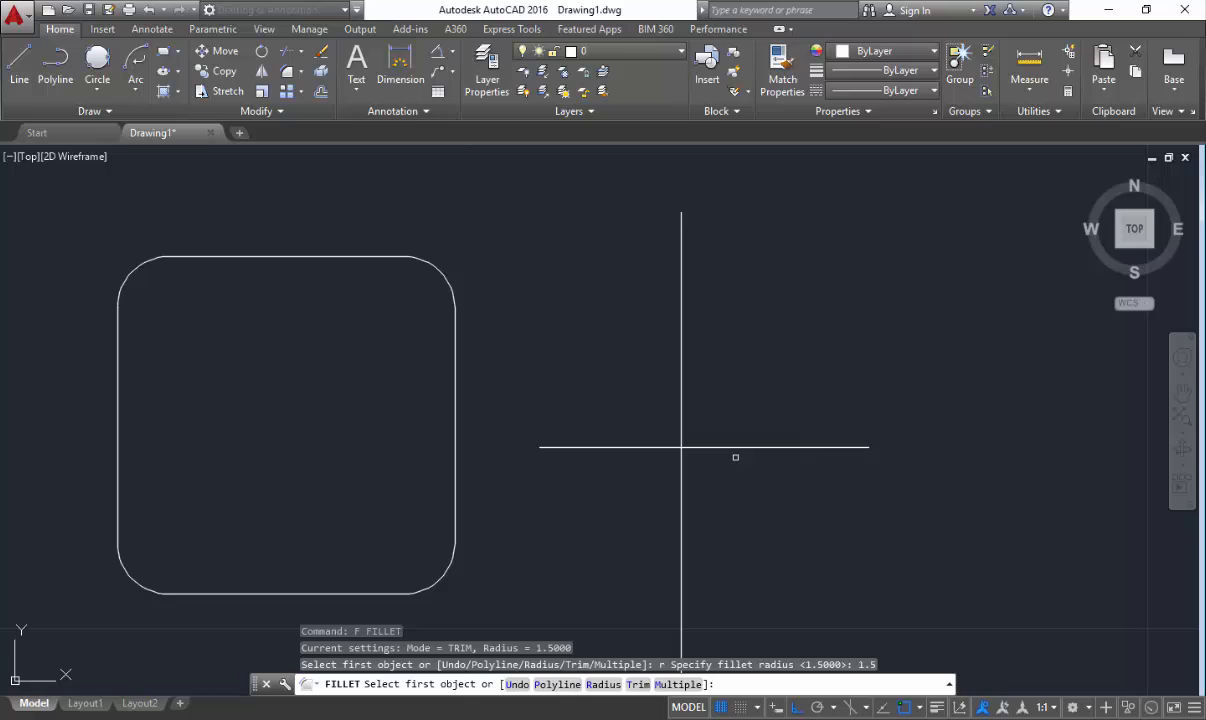
{"action": "type", "text": "m"}
{"action": "key", "text": "Return"}
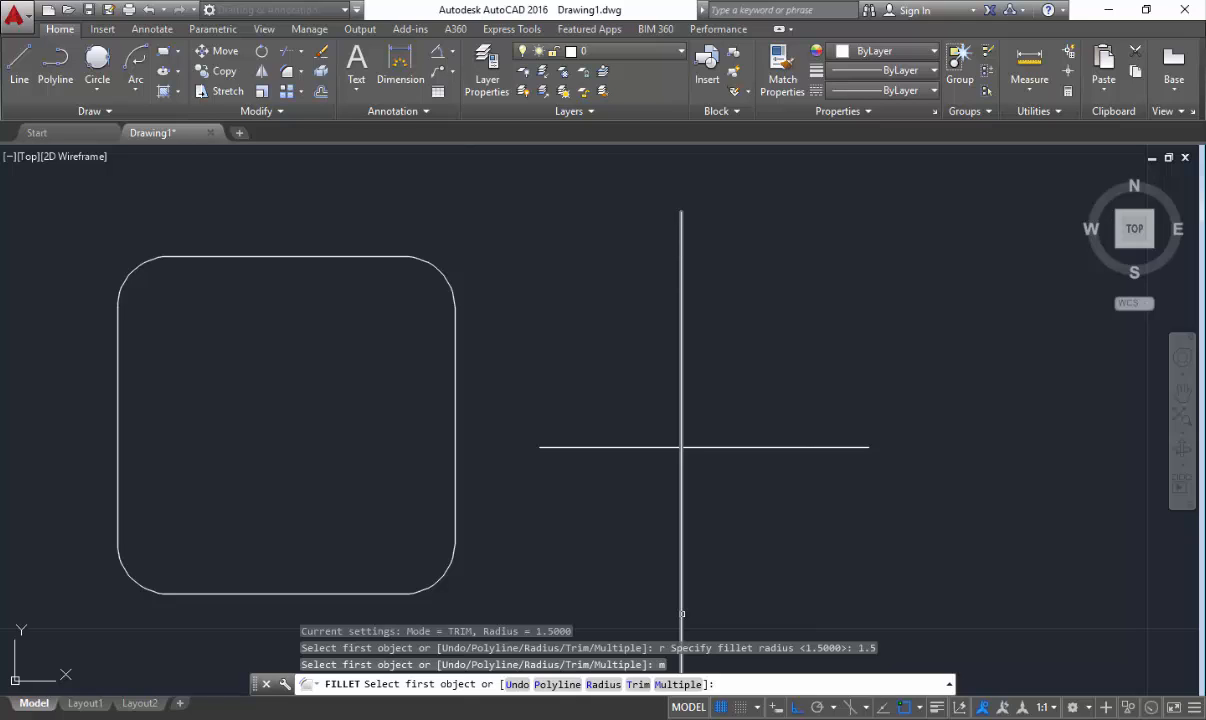
{"action": "type", "text": "T"}
{"action": "key", "text": "Return"}
{"action": "type", "text": "N"}
{"action": "key", "text": "Return"}
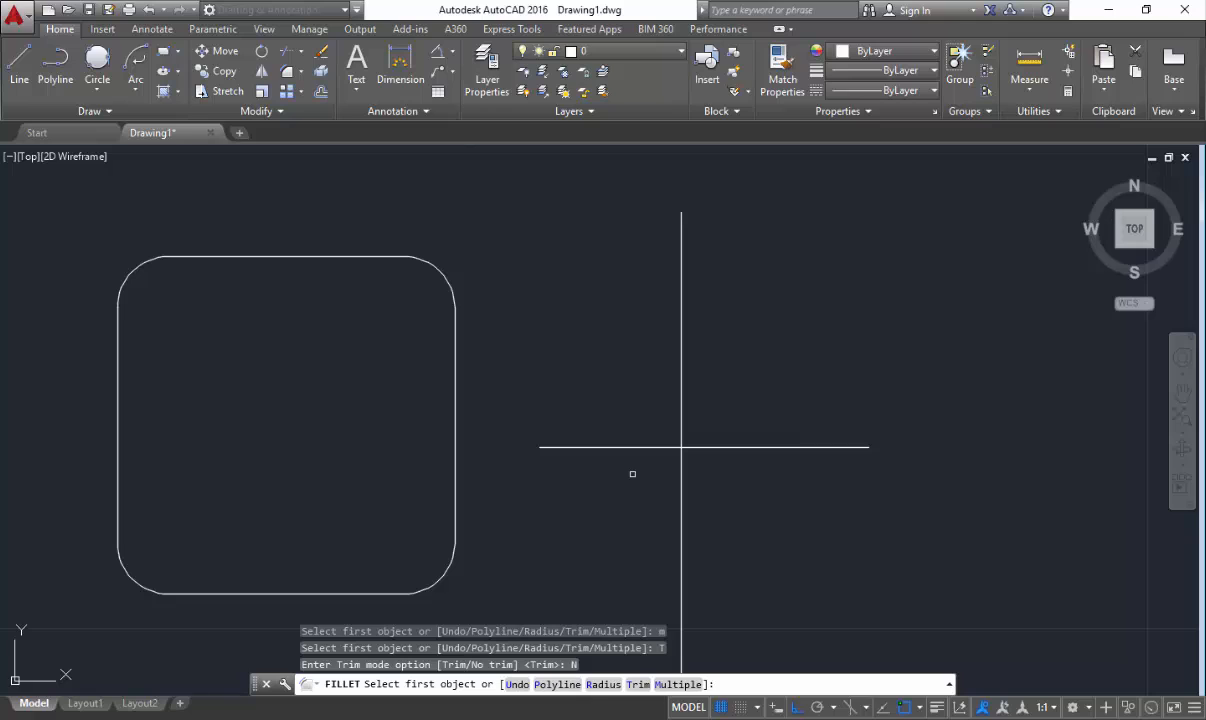
- Fillet all four corners of the crossing lines where they intersect, and end the command
{"action": "left_click", "coordinate": [655, 447]}
{"action": "left_click", "coordinate": [681, 423]}
{"action": "left_click", "coordinate": [696, 448]}
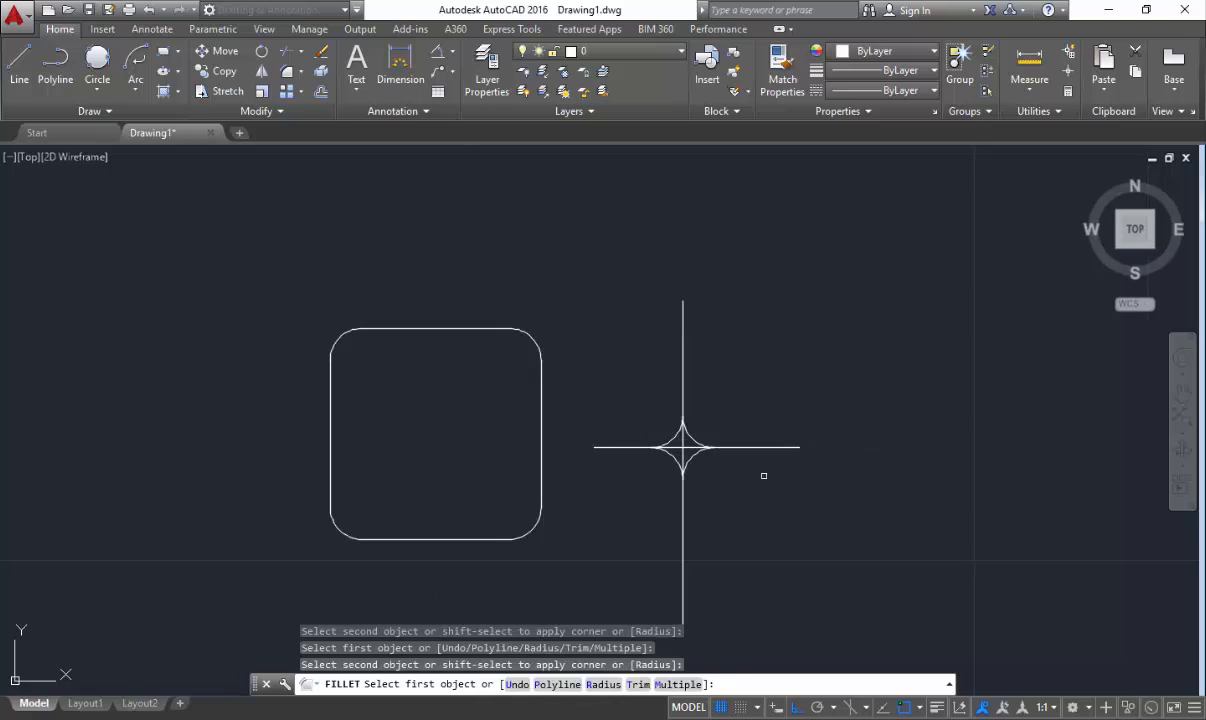
{"action": "middle_click_drag", "start_coordinate": [764, 476], "coordinate": [646, 490]}
{"action": "key", "text": "Escape"}
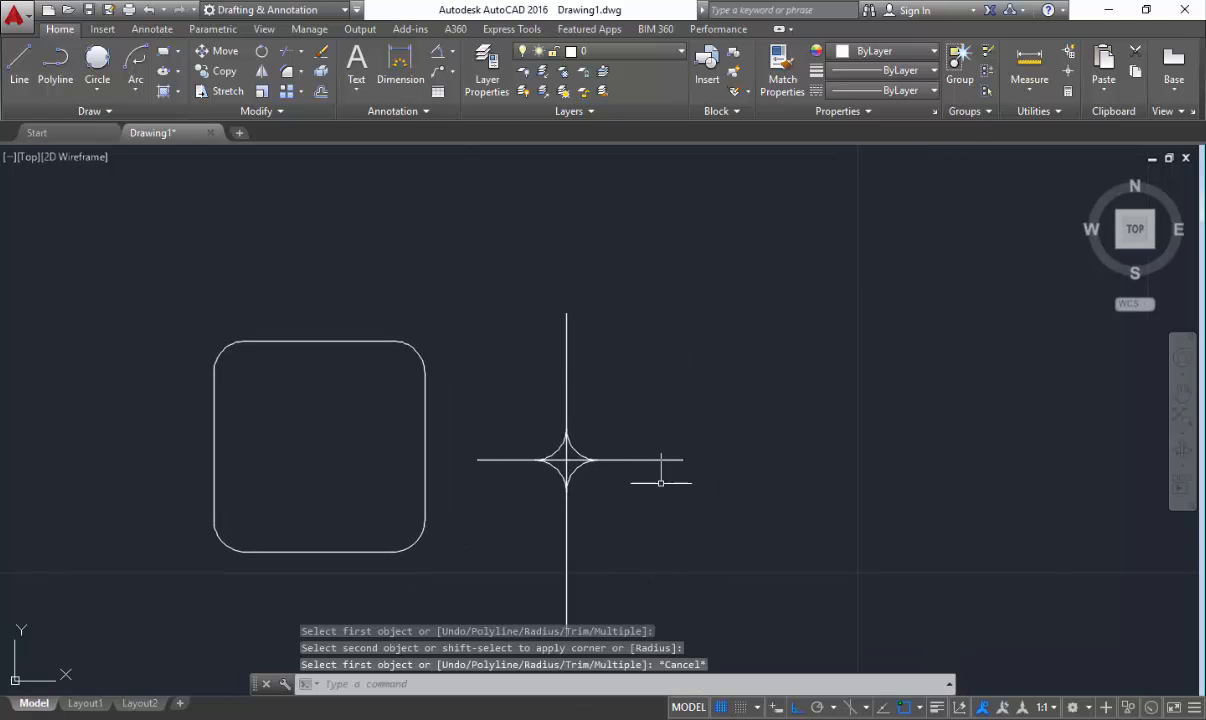
- Draw a separate horizontal line and a vertical line to its lower right, beside the crossing lines, without letting them touch
{"action": "type", "text": "l"}
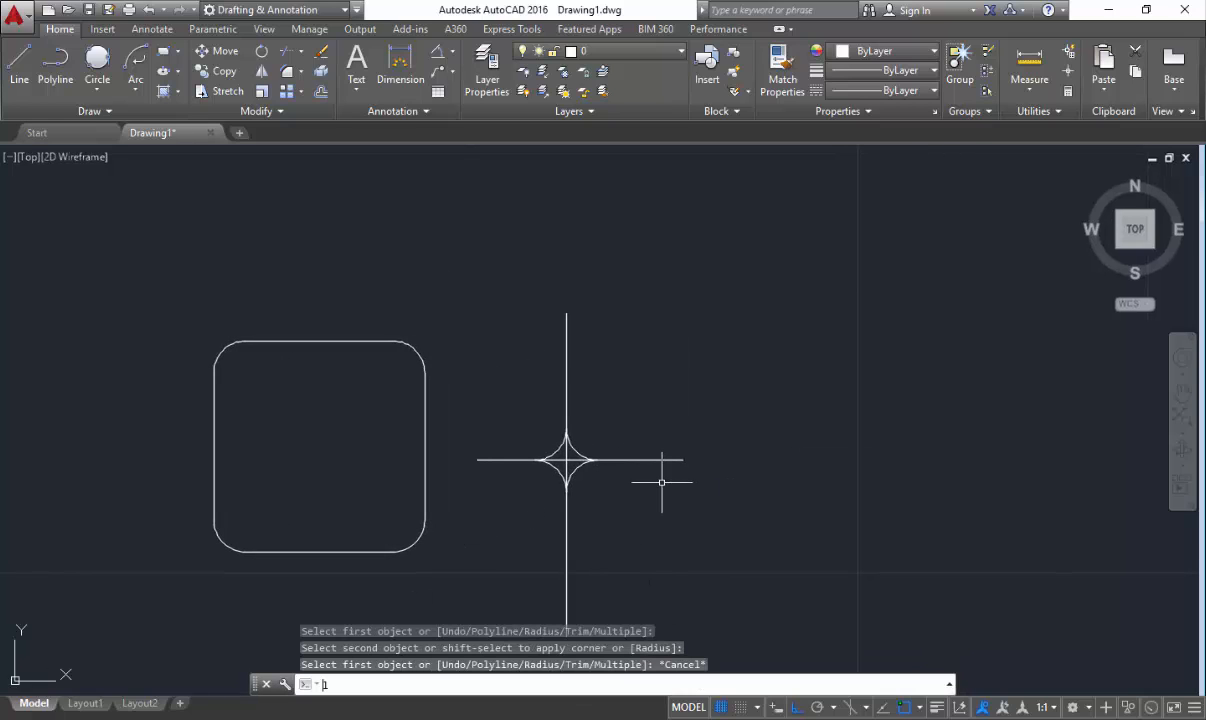
{"action": "left_click", "coordinate": [947, 358]}
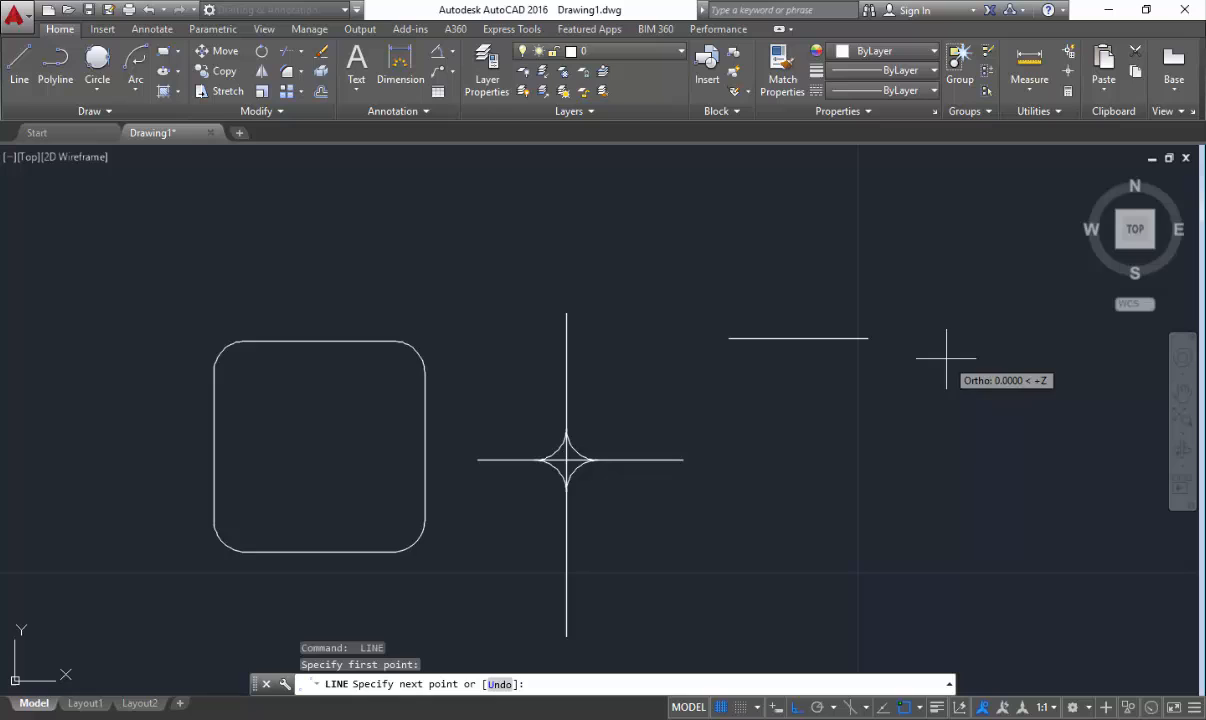
{"action": "left_click", "coordinate": [947, 512]}
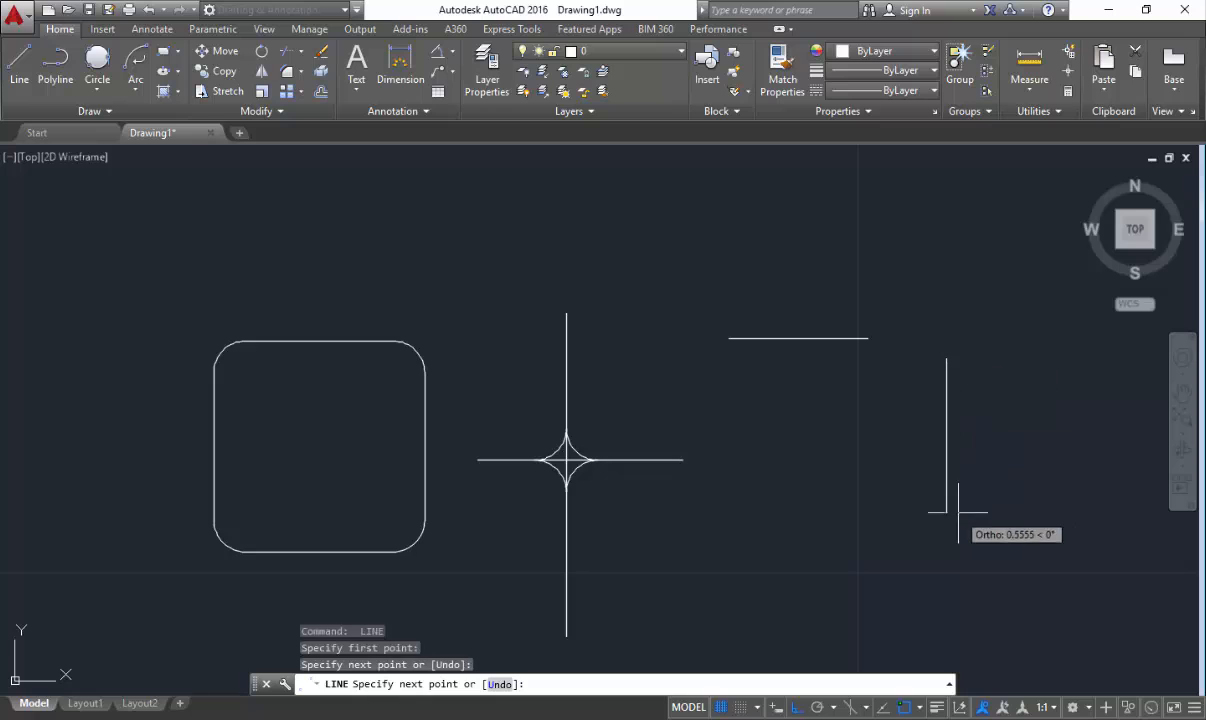
{"action": "key", "text": "Escape"}
{"action": "middle_click_drag", "start_coordinate": [966, 426], "coordinate": [842, 452]}
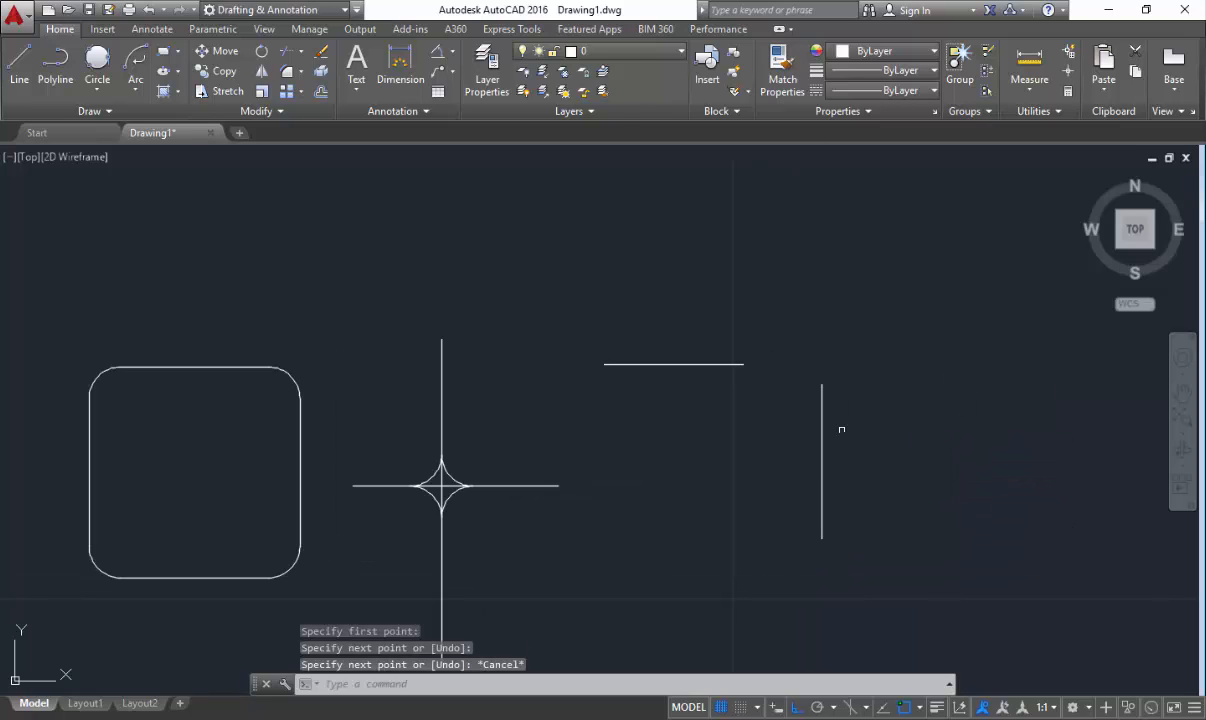
- Start Fillet with radius 0 and apply it to the separate horizontal and vertical lines in No trim mode
{"action": "scroll", "coordinate": [841, 429], "scroll_direction": "up", "scroll_amount": 2}
{"action": "type", "text": "f"}
{"action": "key", "text": "Return"}
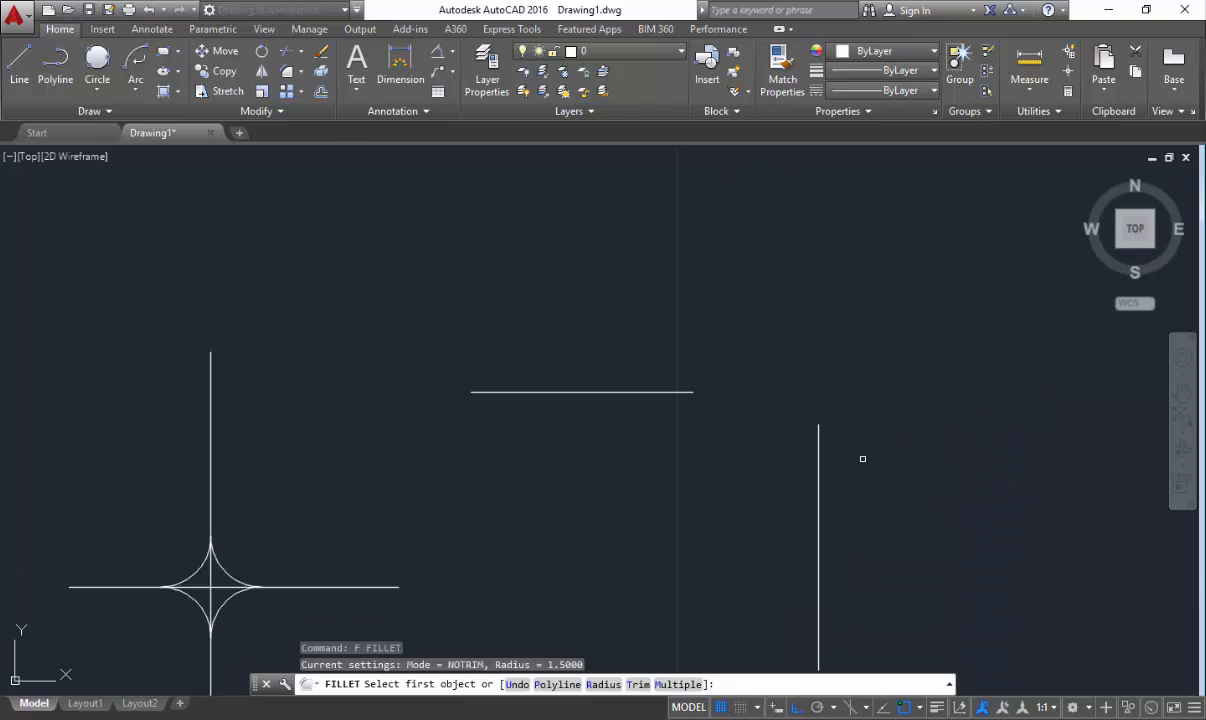
{"action": "type", "text": "r"}
{"action": "key", "text": "Return"}
{"action": "type", "text": "0"}
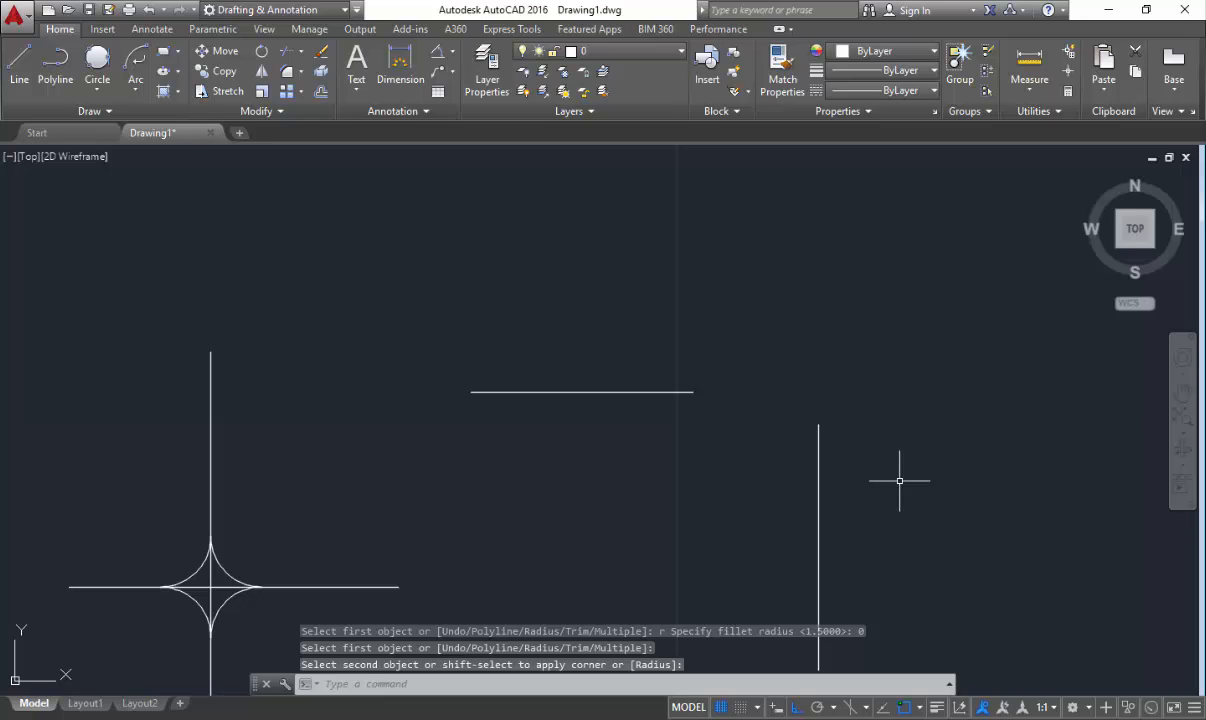
- Restart Fillet in Trim mode and fillet the separate horizontal and vertical lines into a sharp corner
{"action": "type", "text": "f"}
{"action": "key", "text": "Return"}
{"action": "type", "text": "t"}
{"action": "key", "text": "Return"}
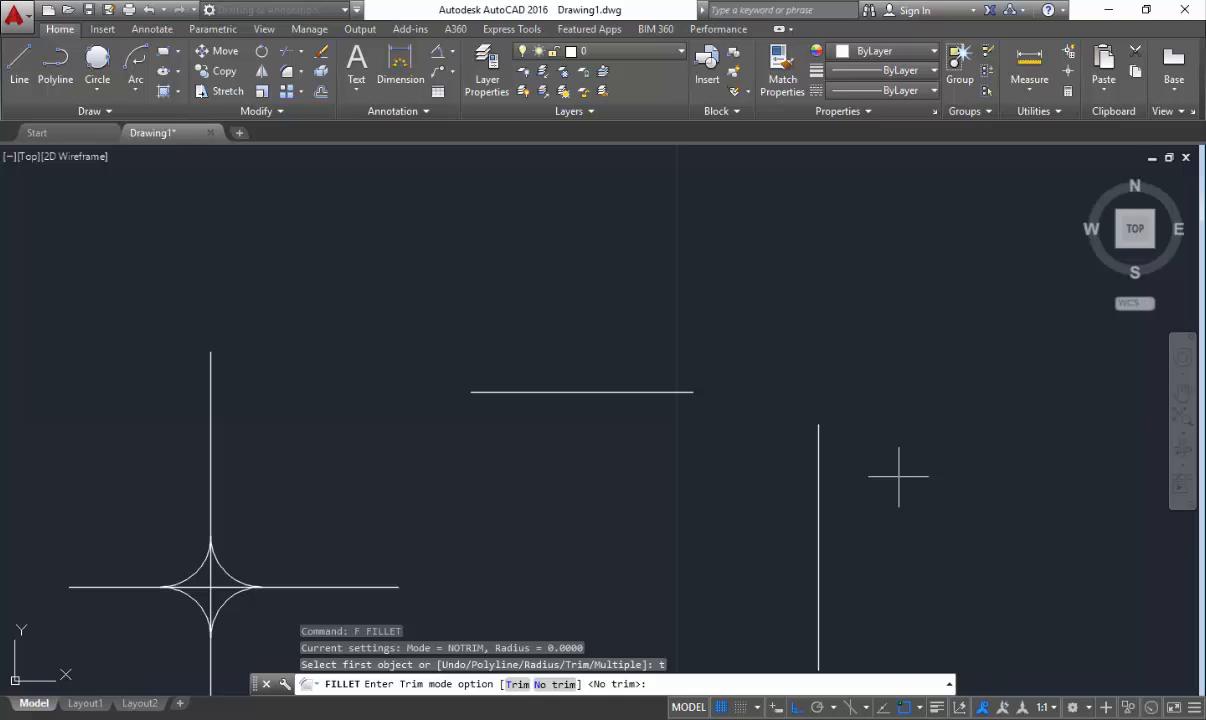
{"action": "type", "text": "t"}
{"action": "key", "text": "Return"}
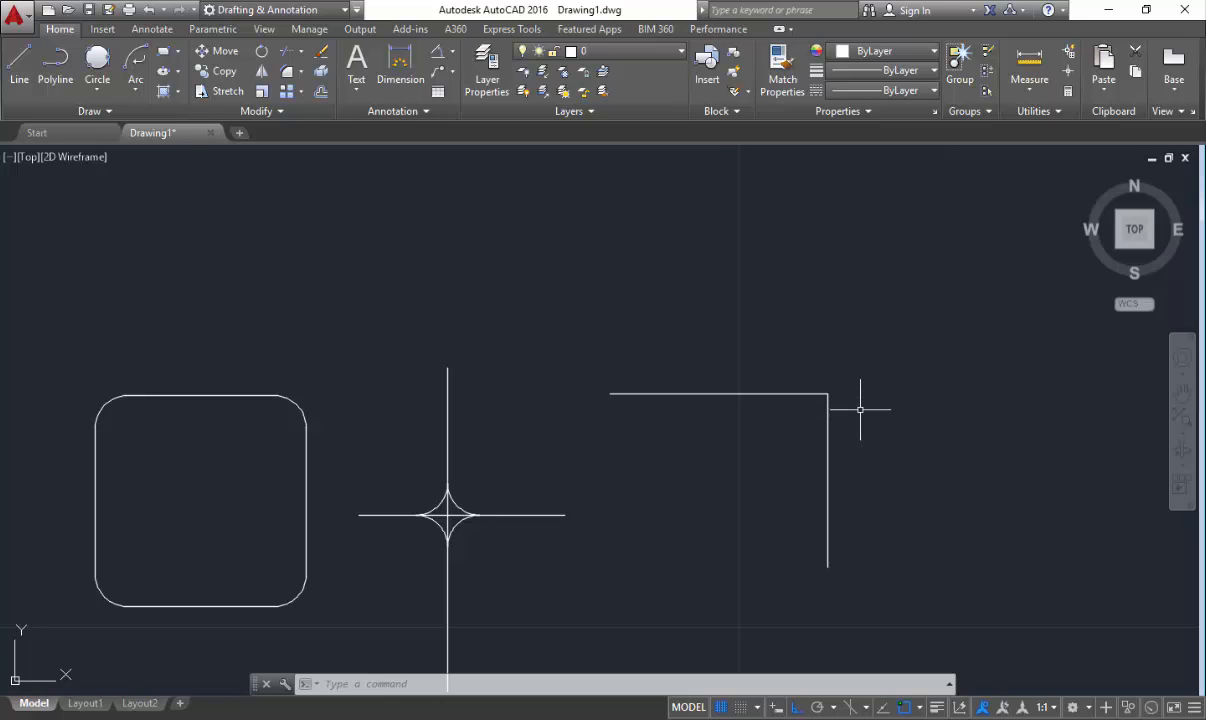
{"action": "scroll", "coordinate": [843, 409], "scroll_direction": "down", "scroll_amount": 2}
{"action": "scroll", "coordinate": [831, 409], "scroll_direction": "up", "scroll_amount": 2}
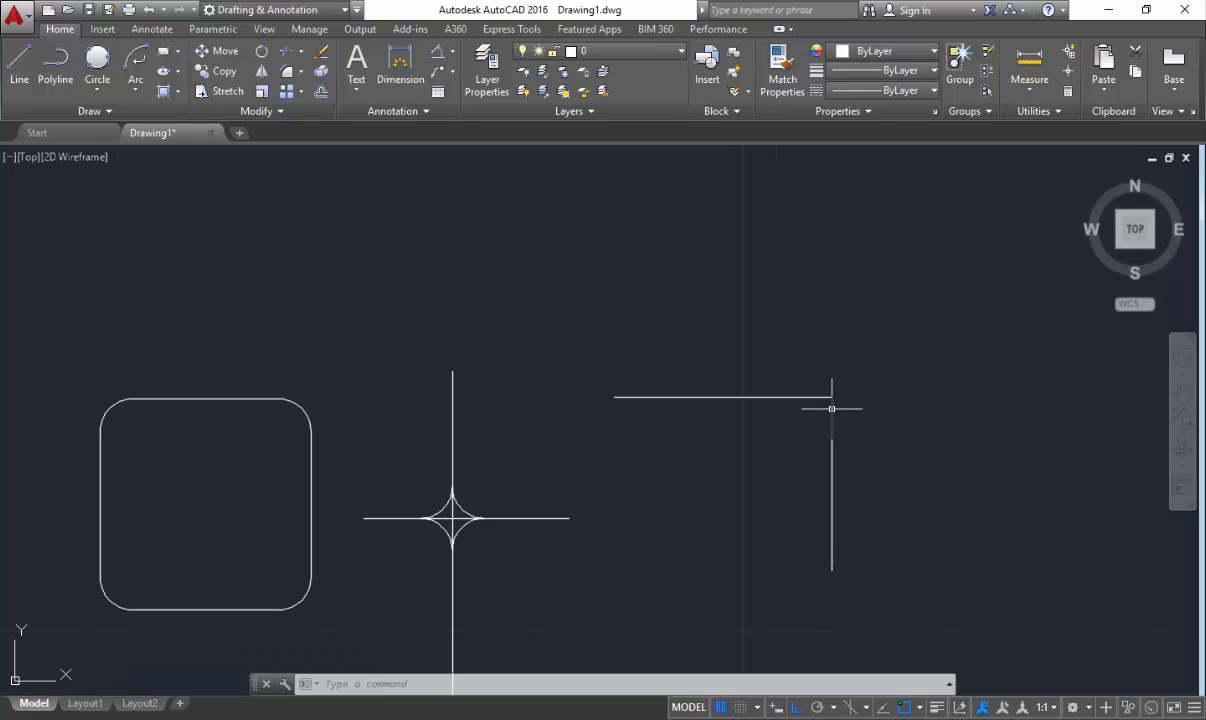
- Erase the rounded square, the crossing lines and the cornered lines together
{"action": "scroll", "coordinate": [831, 409], "scroll_direction": "down", "scroll_amount": 3}
{"action": "left_click", "coordinate": [872, 522]}
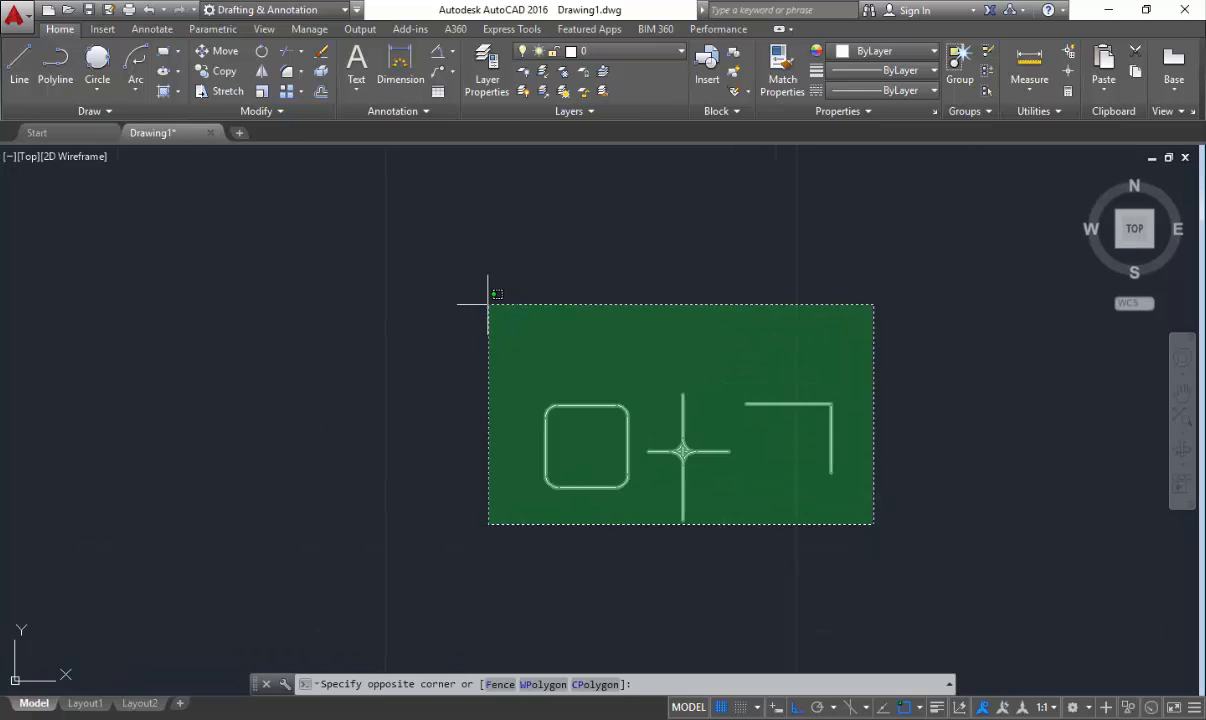
{"action": "left_click", "coordinate": [487, 318]}
{"action": "type", "text": "e"}
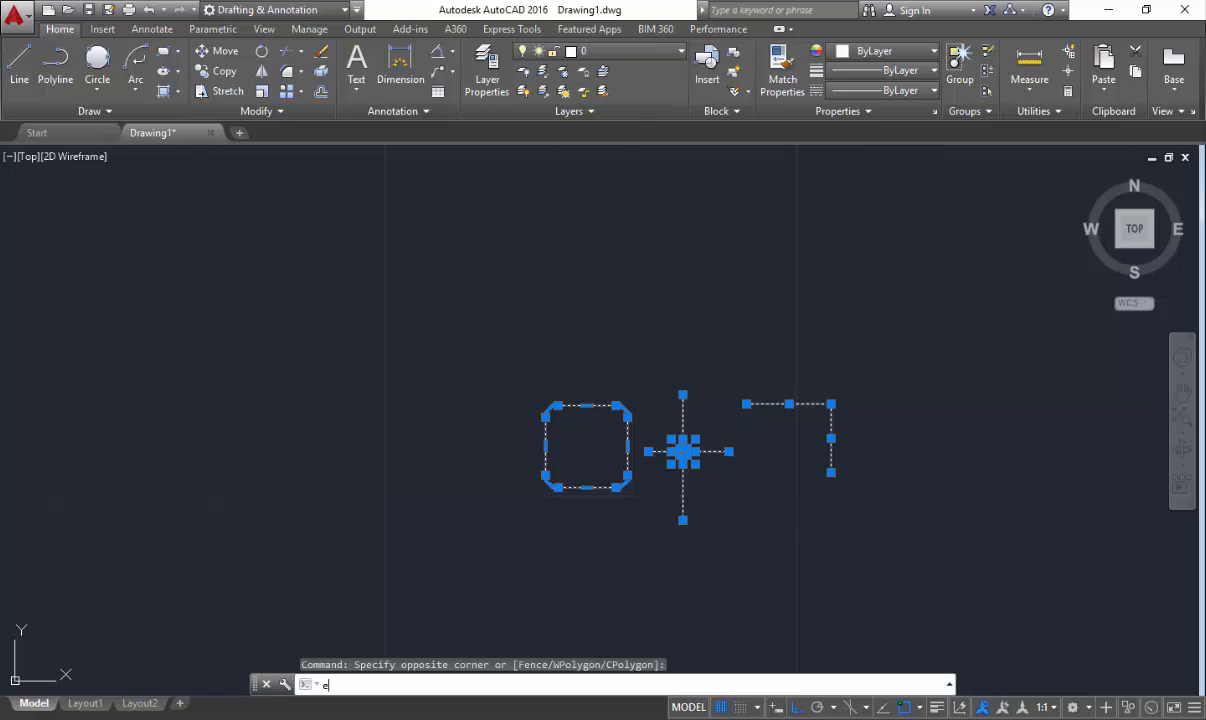
{"action": "key", "text": "Return"}
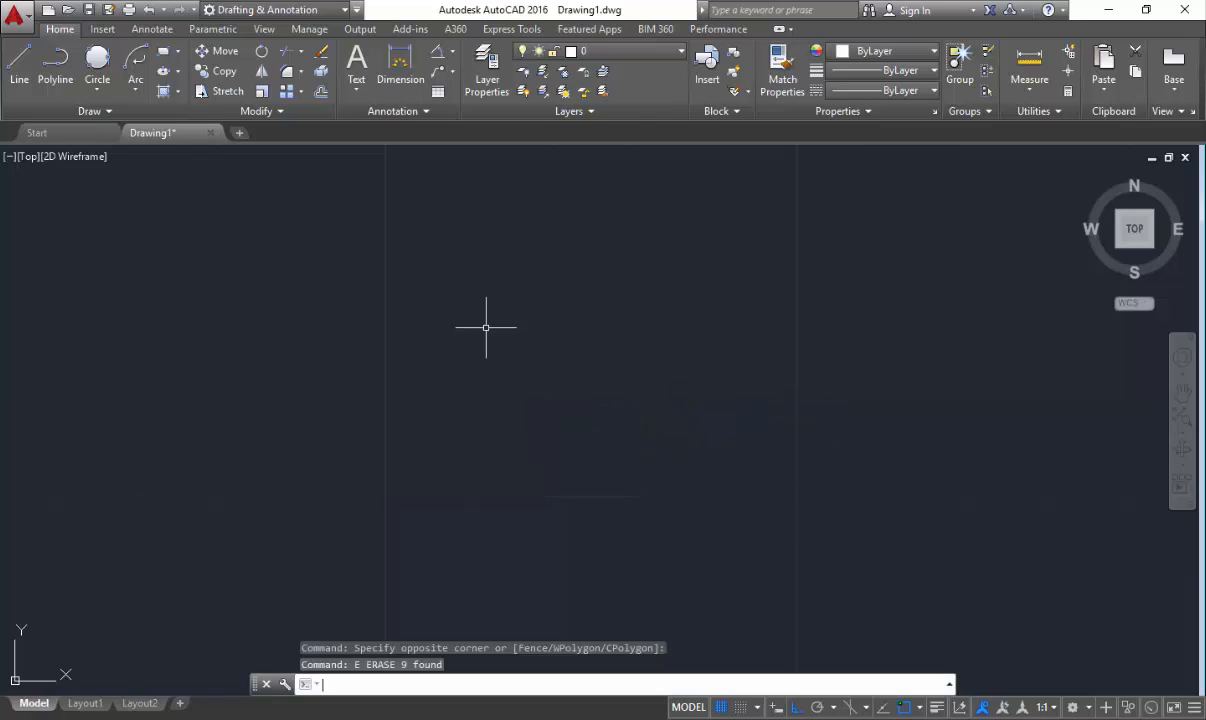
- Draw three horizontal line segments end to end in one straight row and end the command
{"action": "type", "text": "l"}
{"action": "key", "text": "Return"}
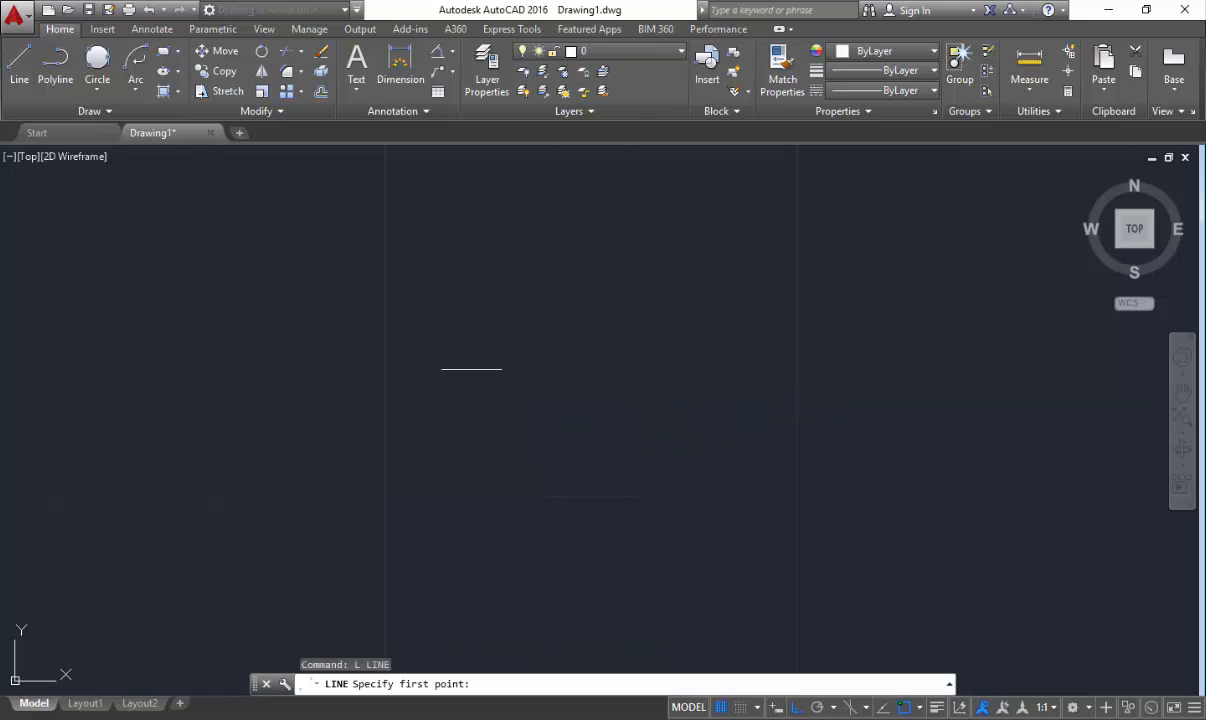
{"action": "left_click", "coordinate": [407, 354]}
{"action": "left_click", "coordinate": [616, 376]}
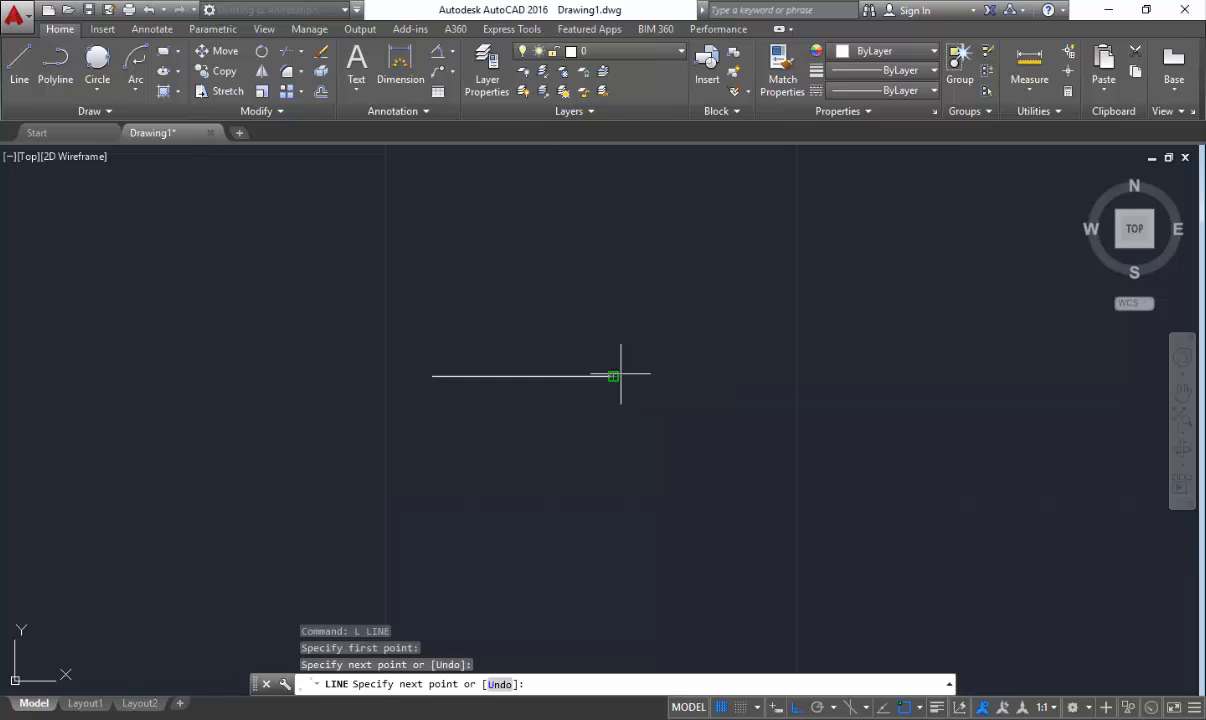
{"action": "left_click", "coordinate": [692, 376]}
{"action": "left_click", "coordinate": [813, 376]}
{"action": "key", "text": "Escape"}
- Delete the middle segment of the row to leave a gap between the two outer lines
{"action": "left_click", "coordinate": [670, 376]}
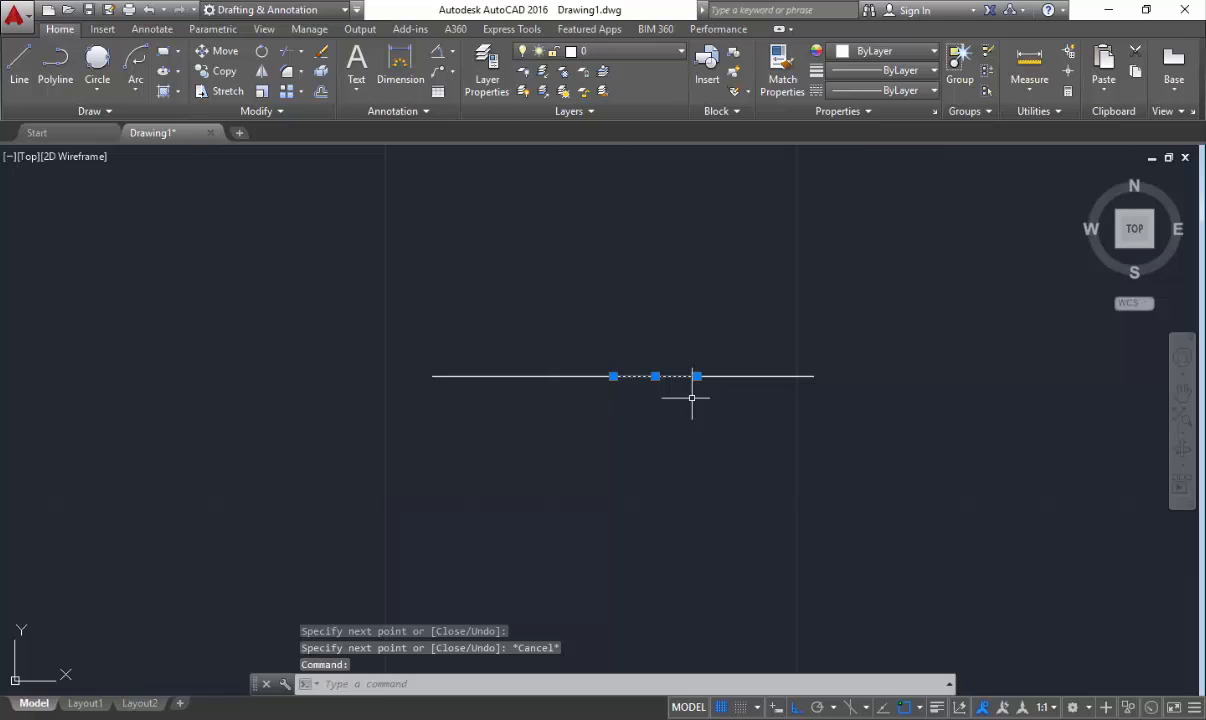
{"action": "key", "text": "Delete"}
{"action": "scroll", "coordinate": [700, 398], "scroll_direction": "up", "scroll_amount": 2}
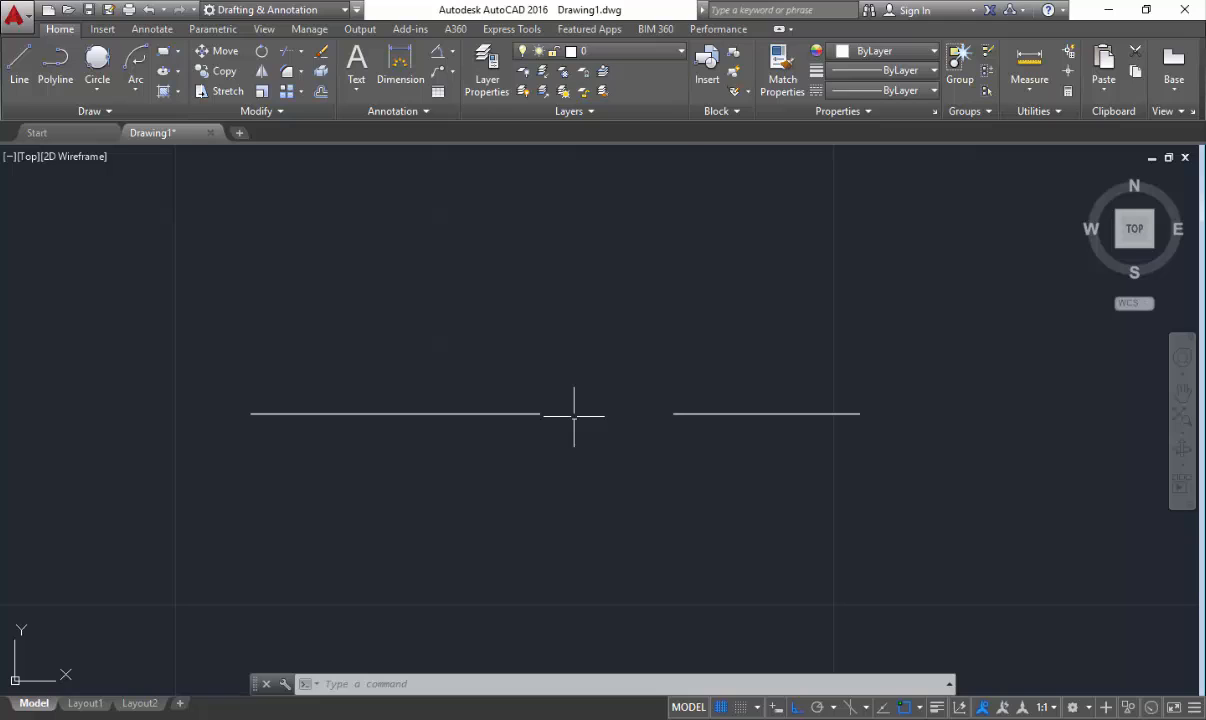
{"action": "key", "text": "Escape"}
- Join the two collinear lines across the gap into a single line
{"action": "type", "text": "j"}
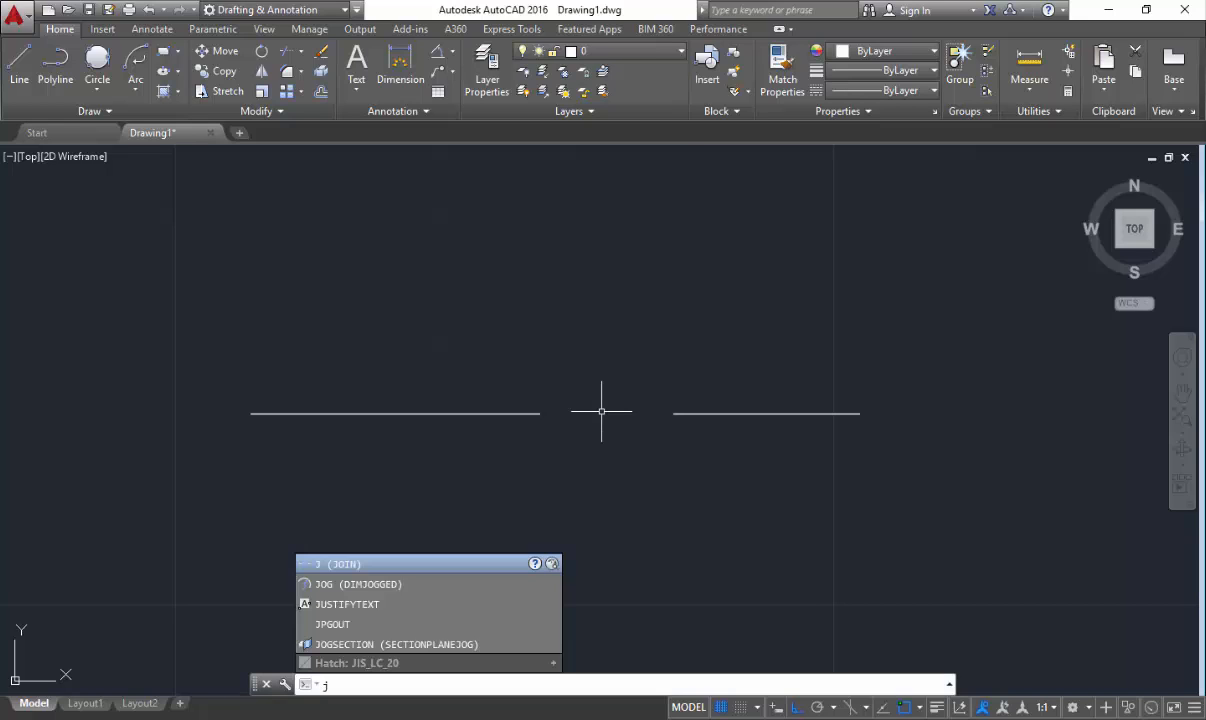
{"action": "key", "text": "Return"}
{"action": "left_click", "coordinate": [711, 469]}
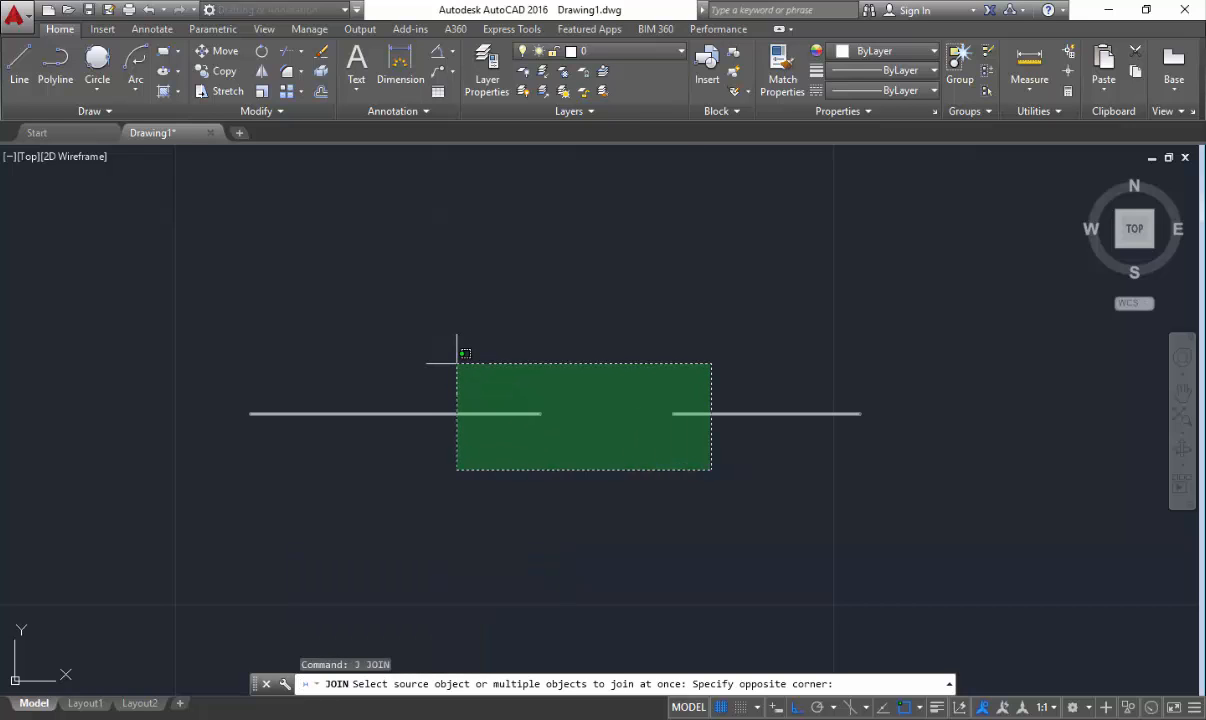
{"action": "left_click", "coordinate": [457, 364]}
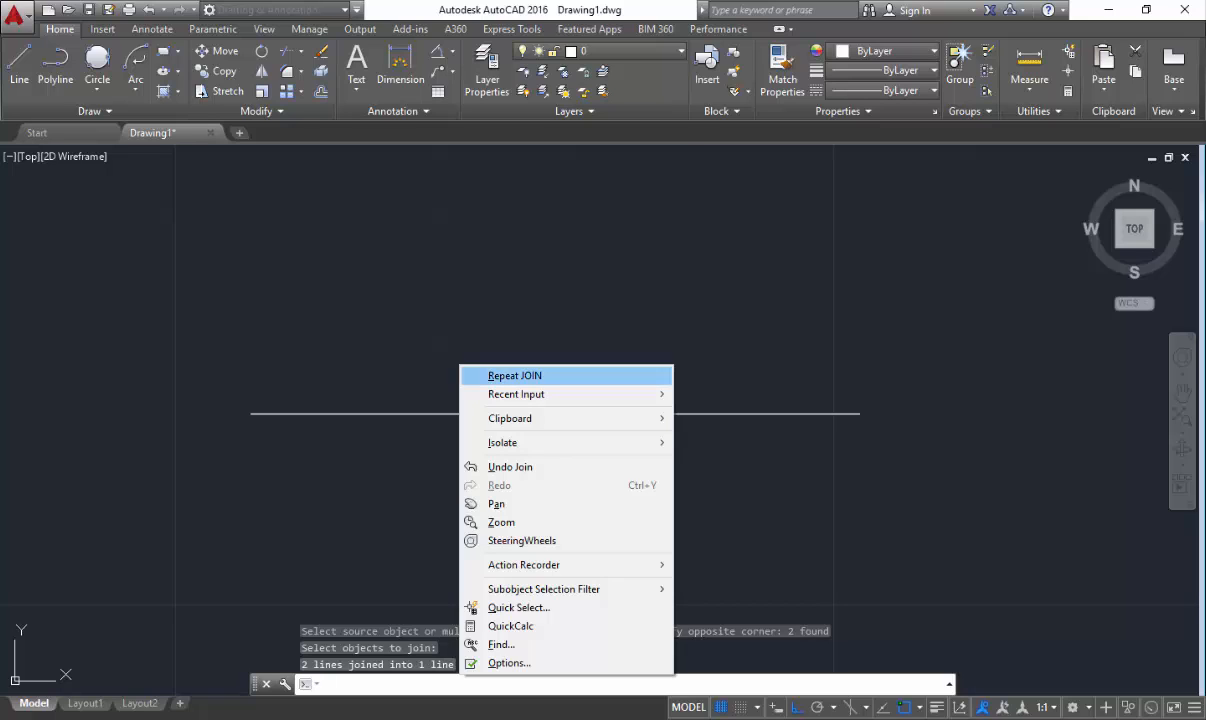
{"action": "left_click", "coordinate": [619, 318]}
{"action": "key", "text": "Escape"}
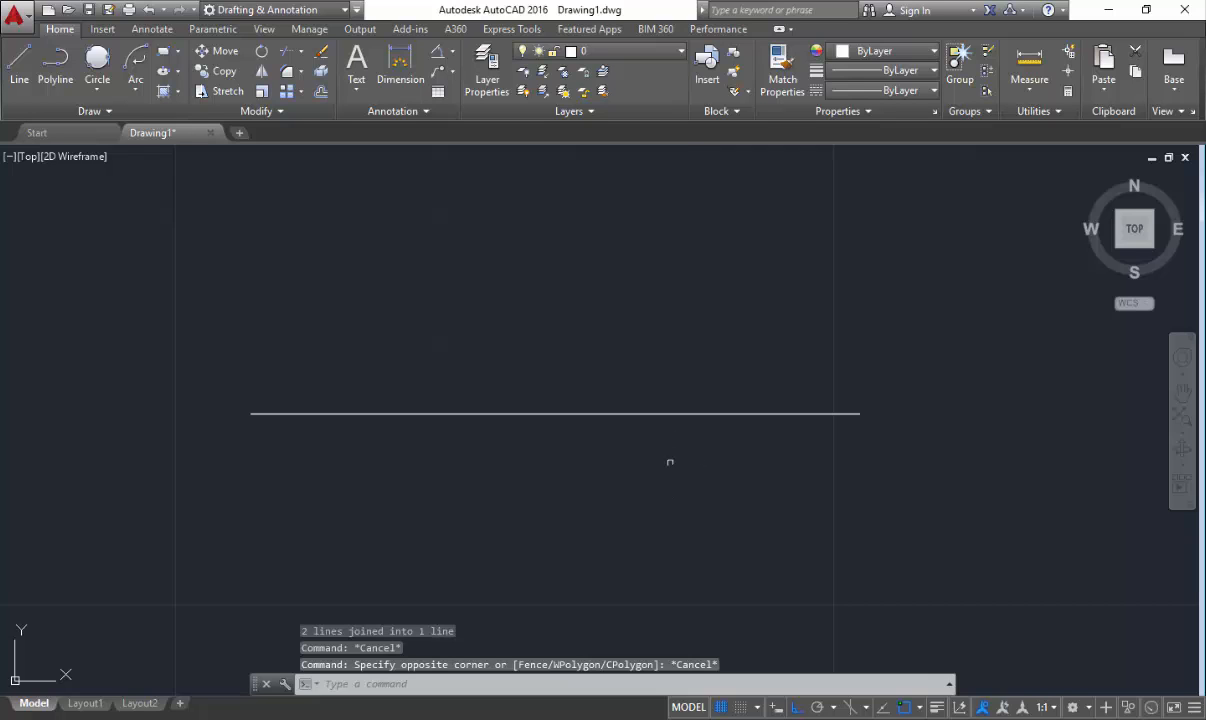
- Draw a square with four separate 10-unit line sides below the joined line and end the command
{"action": "scroll", "coordinate": [670, 460], "scroll_direction": "down", "scroll_amount": 6}
{"action": "middle_click_drag", "start_coordinate": [659, 455], "coordinate": [668, 452]}
{"action": "scroll", "coordinate": [668, 452], "scroll_direction": "up", "scroll_amount": 2}
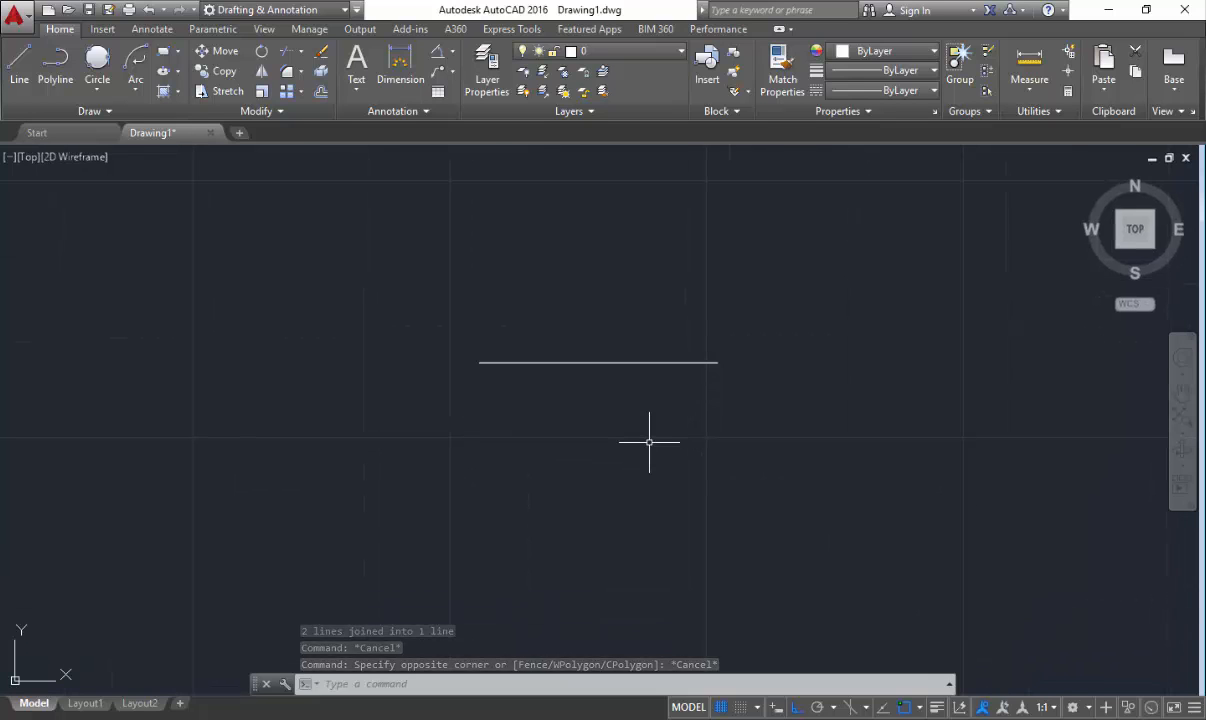
{"action": "type", "text": "l"}
{"action": "key", "text": "Return"}
{"action": "left_click", "coordinate": [634, 422]}
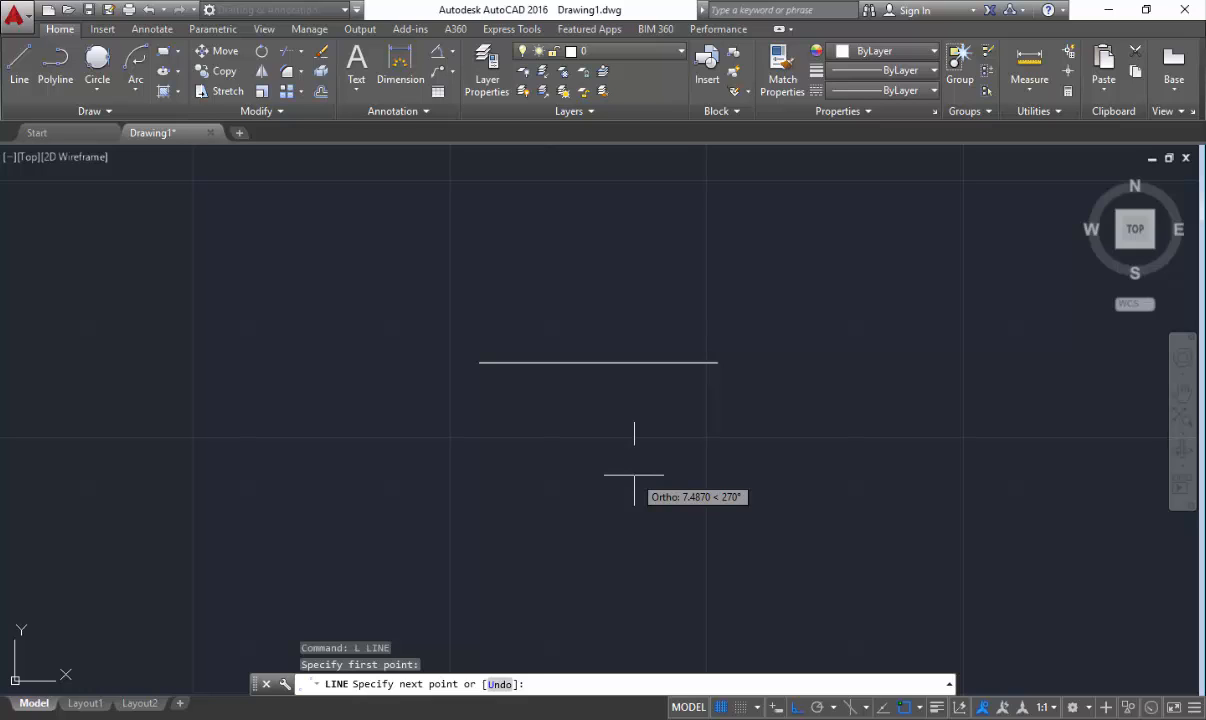
{"action": "type", "text": "10"}
{"action": "key", "text": "Return"}
{"action": "type", "text": "10"}
{"action": "key", "text": "Return"}
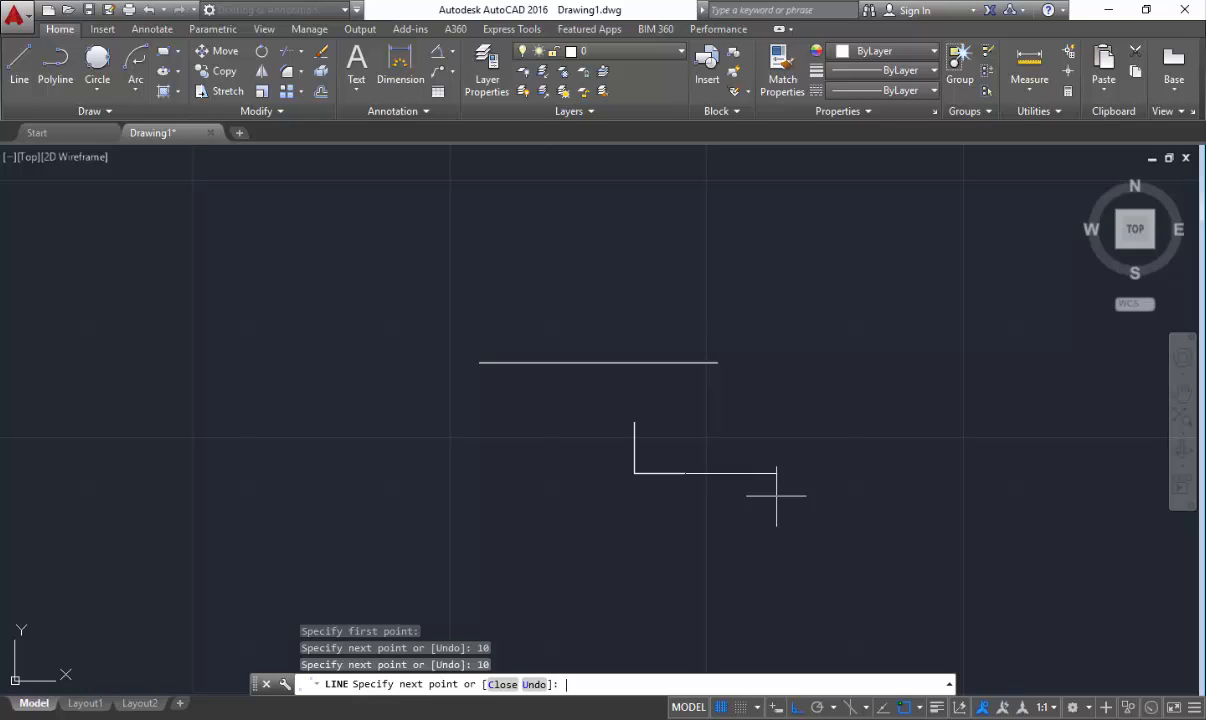
{"action": "type", "text": "10"}
{"action": "key", "text": "Return"}
{"action": "type", "text": "10"}
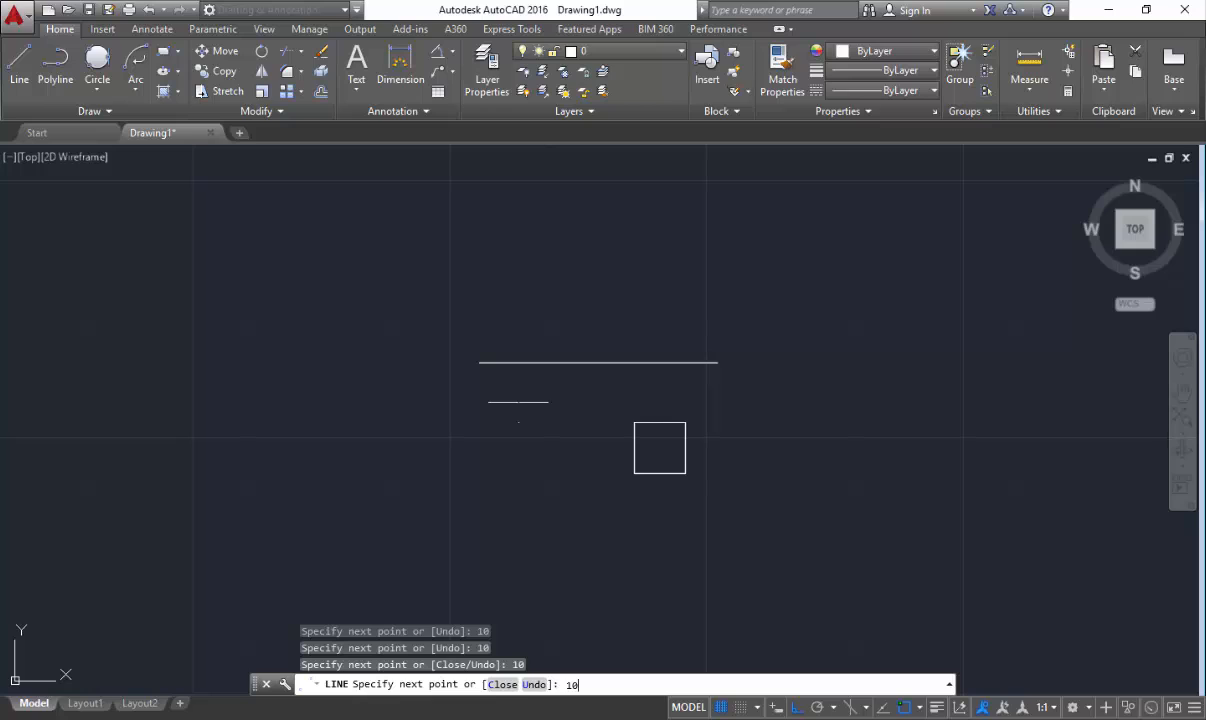
{"action": "key", "text": "Return"}
{"action": "key", "text": "Escape"}
{"action": "key", "text": "Escape"}
- Join the four sides of the square into one polyline, select it to check, and clear the selection
{"action": "scroll", "coordinate": [686, 487], "scroll_direction": "up", "scroll_amount": 4}
{"action": "scroll", "coordinate": [668, 498], "scroll_direction": "up", "scroll_amount": 2}
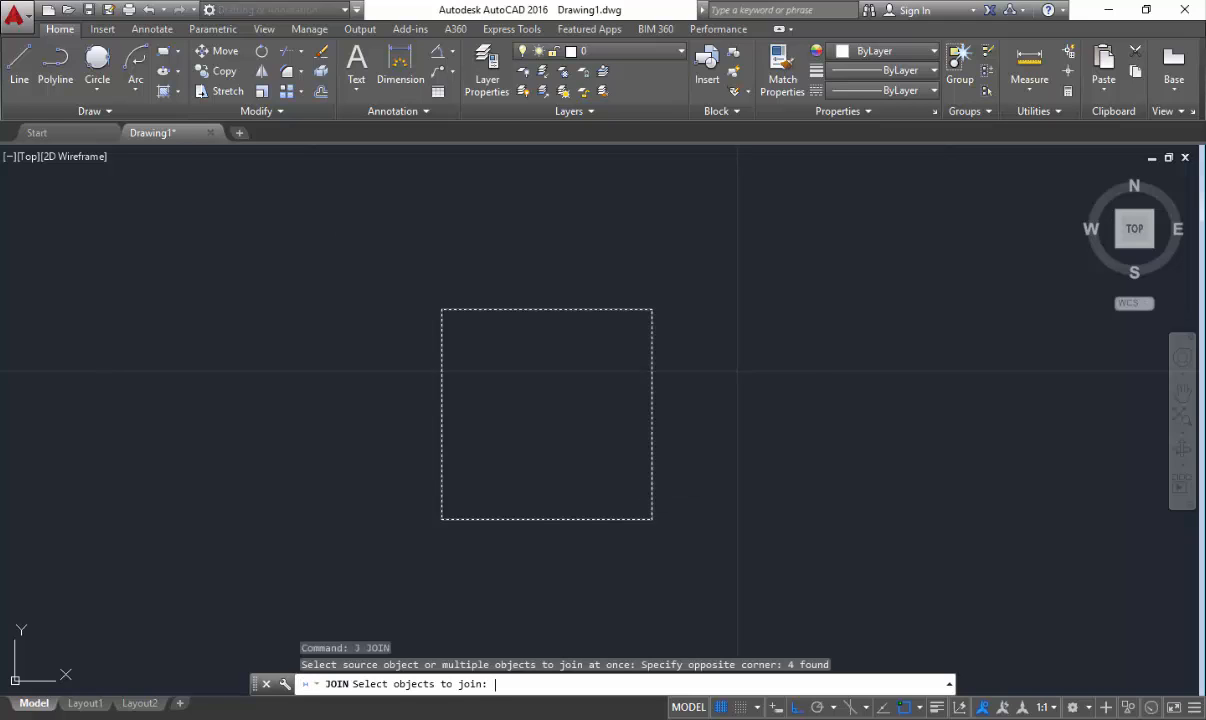
{"action": "key", "text": "Return"}
{"action": "left_click", "coordinate": [612, 310]}
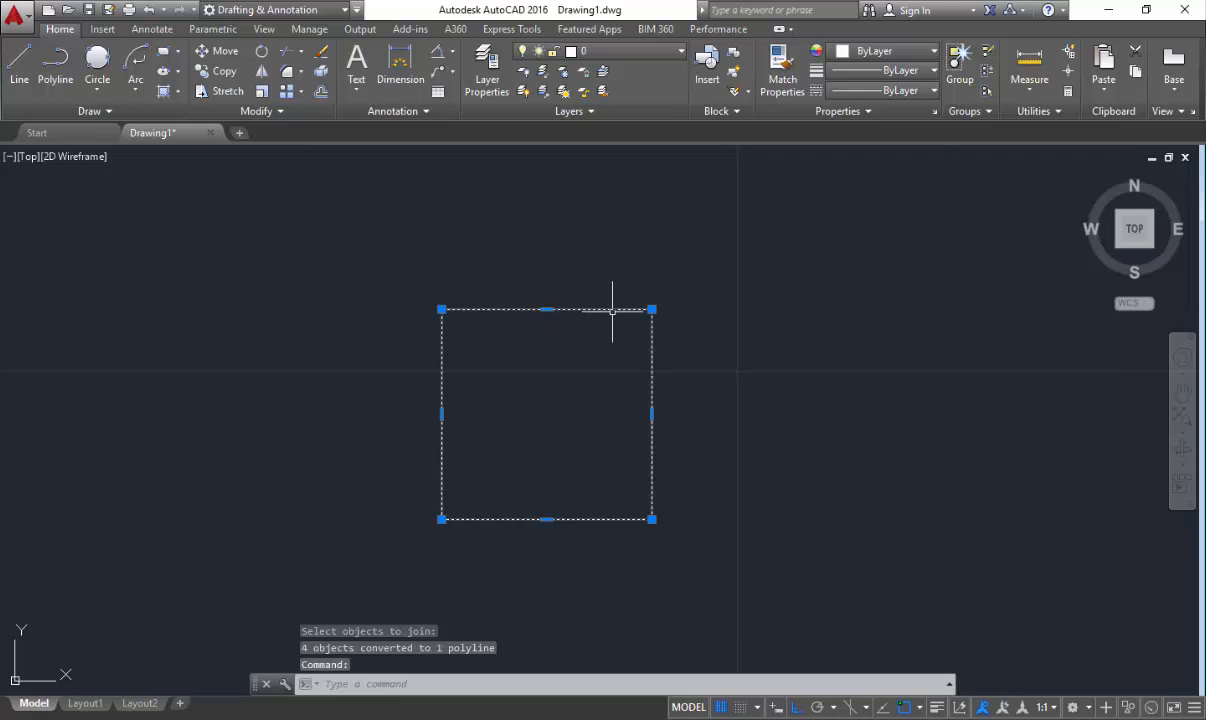
{"action": "key", "text": "Escape"}
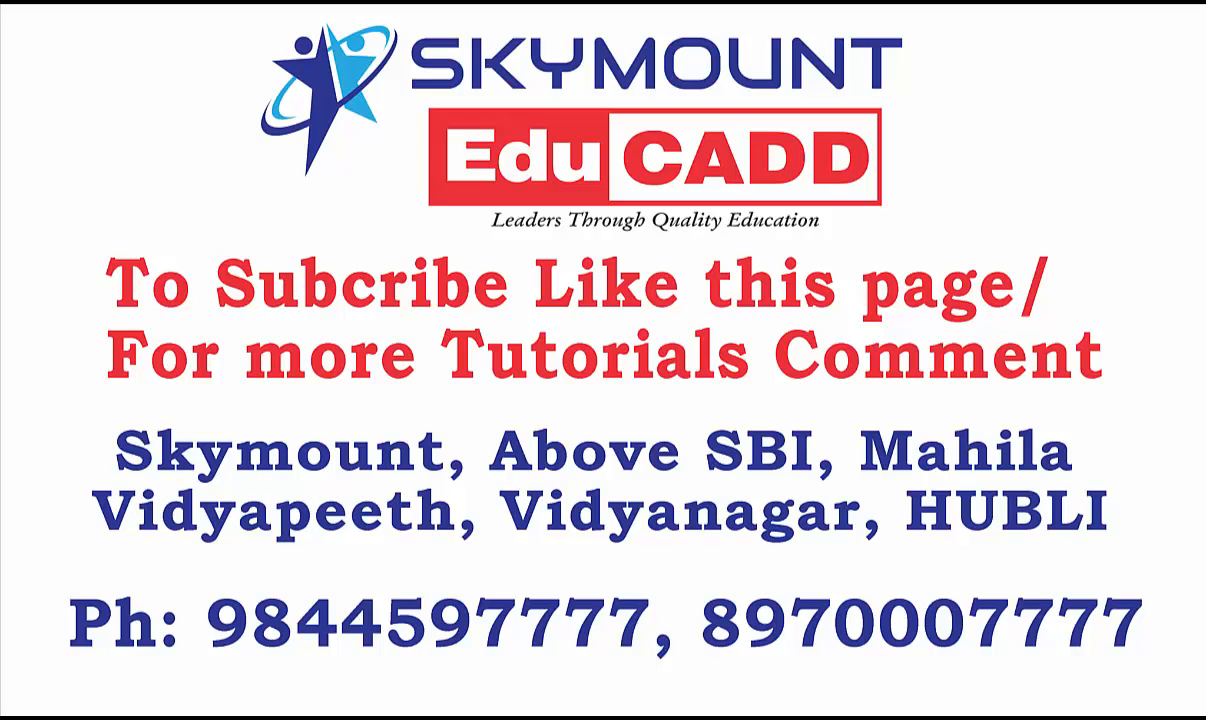